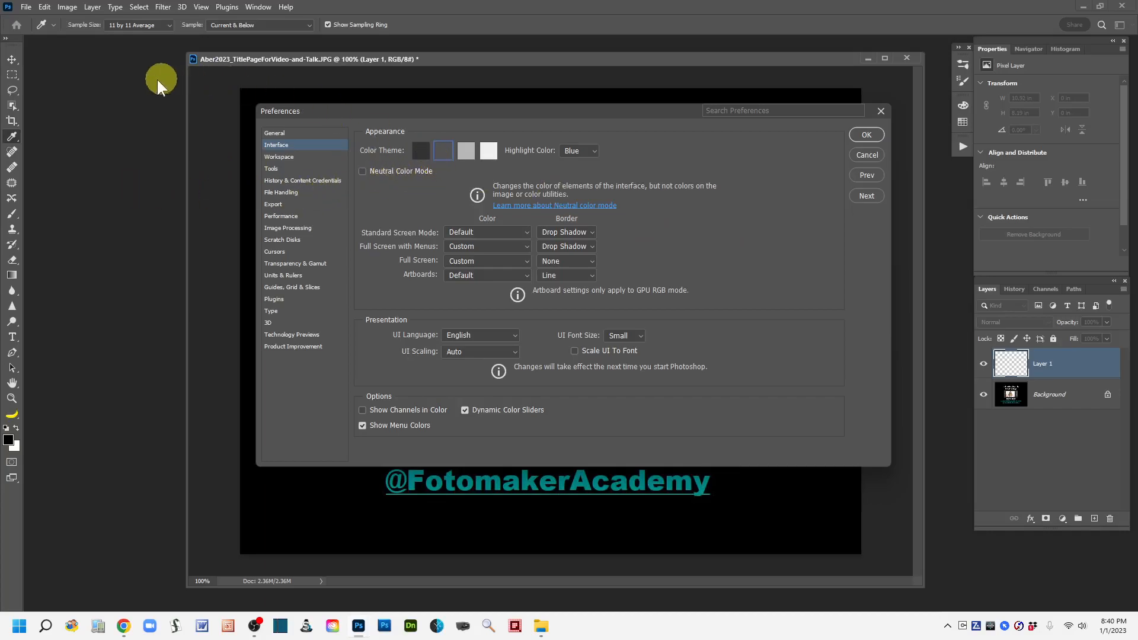
Review the interface color theme and the file handling options for the automatic recovery save interval in Preferences, and cancel the dialog.
left_click(442, 152)
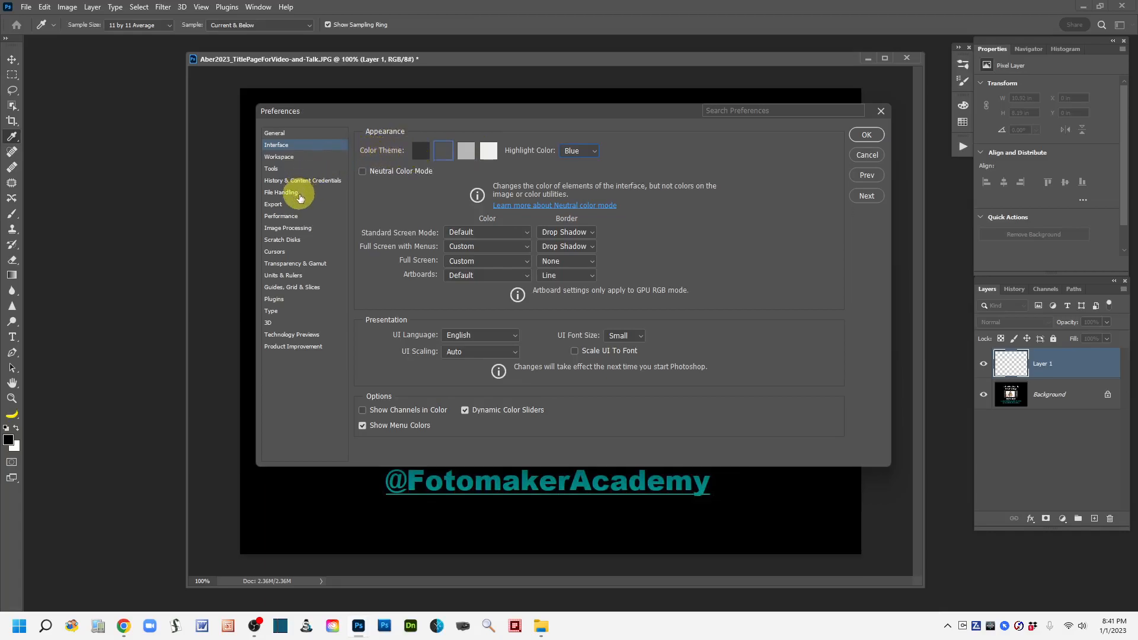
left_click(293, 195)
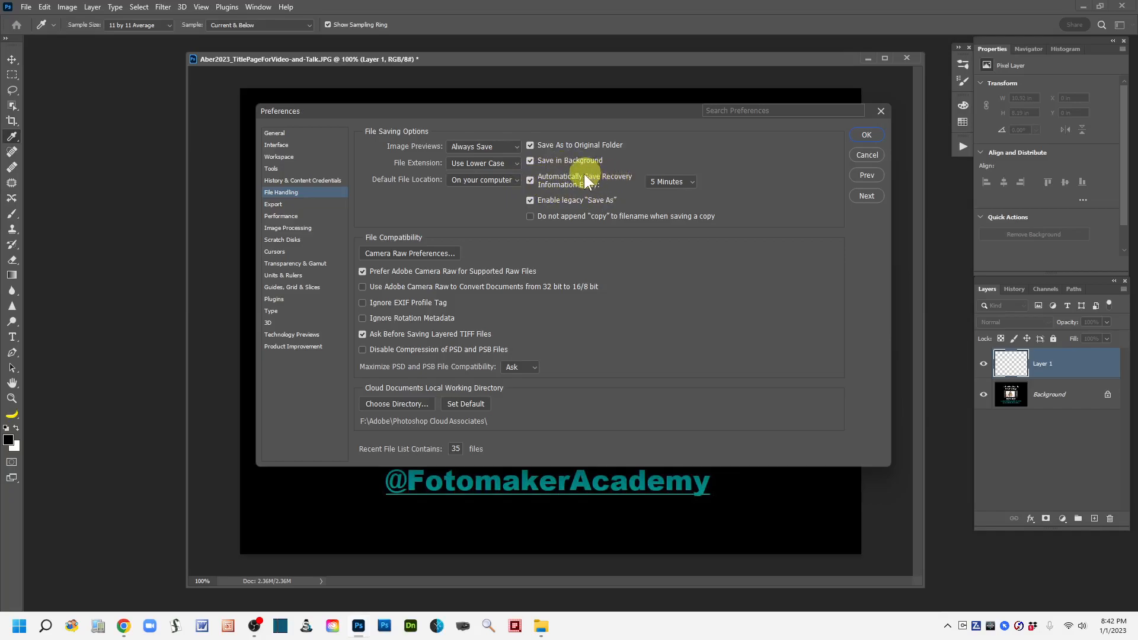
left_click(694, 184)
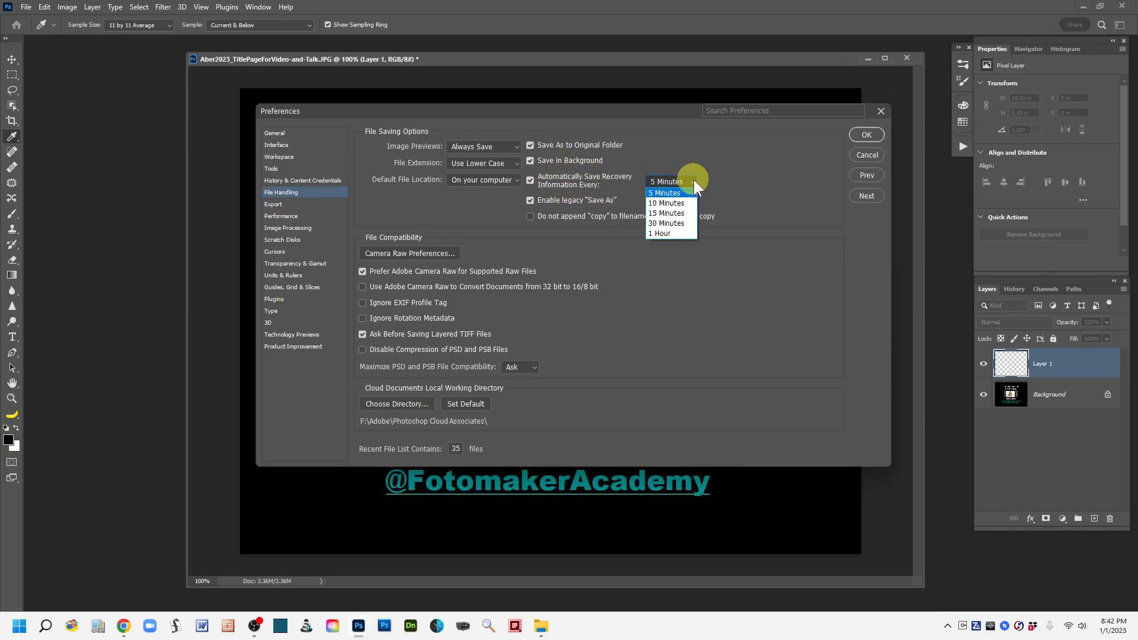
left_click(694, 181)
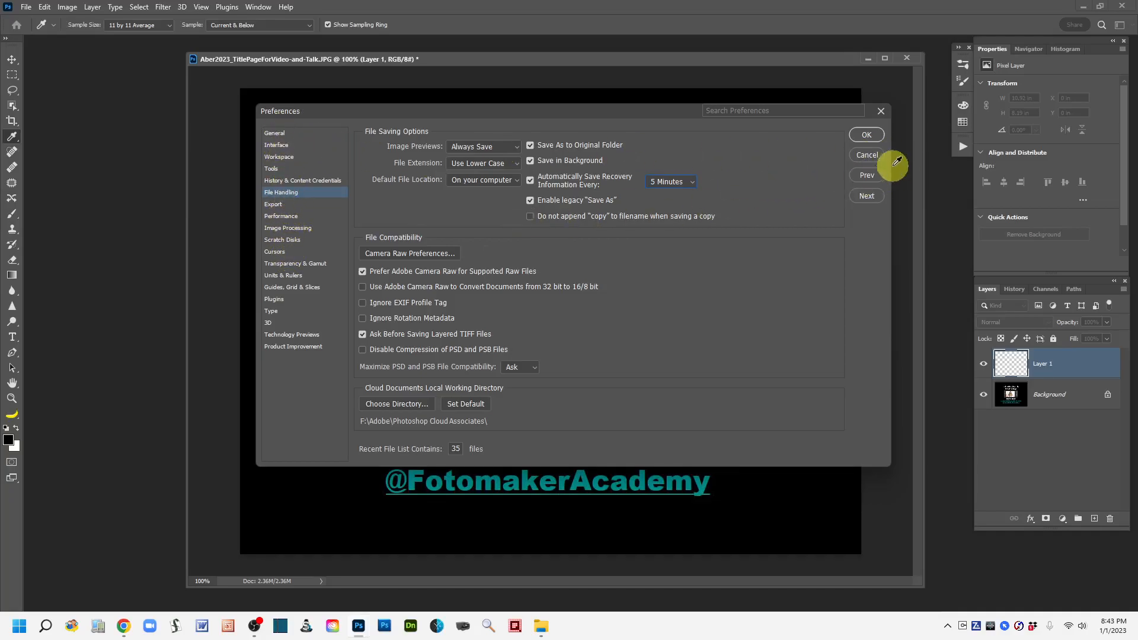
left_click(865, 155)
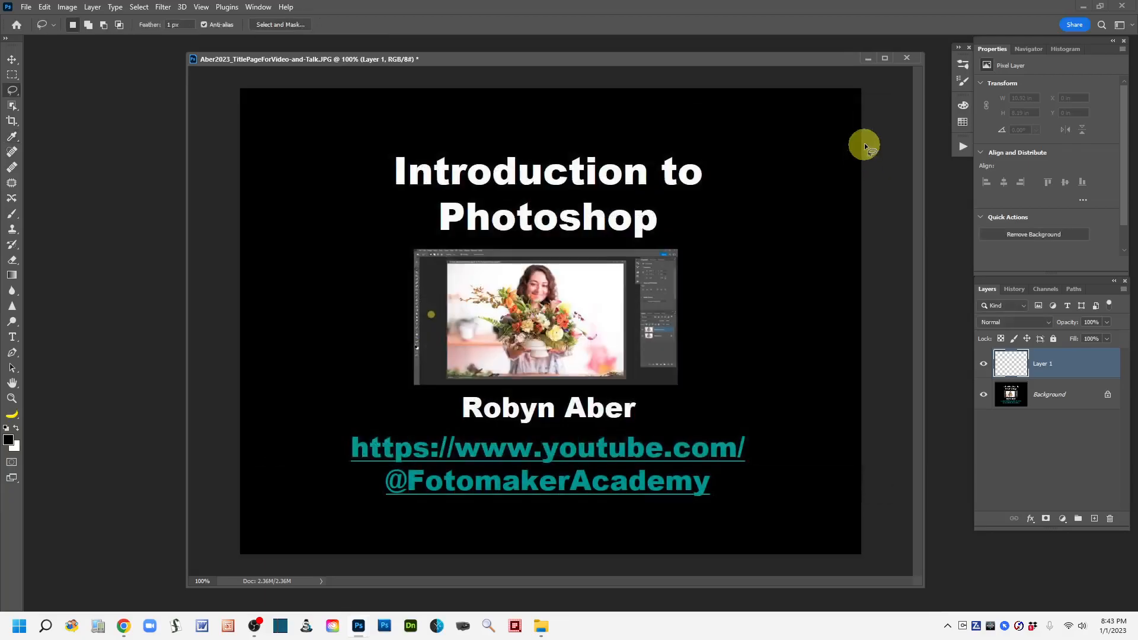
Review the available RGB working spaces in Color Settings and cancel without changing anything.
left_click(43, 8)
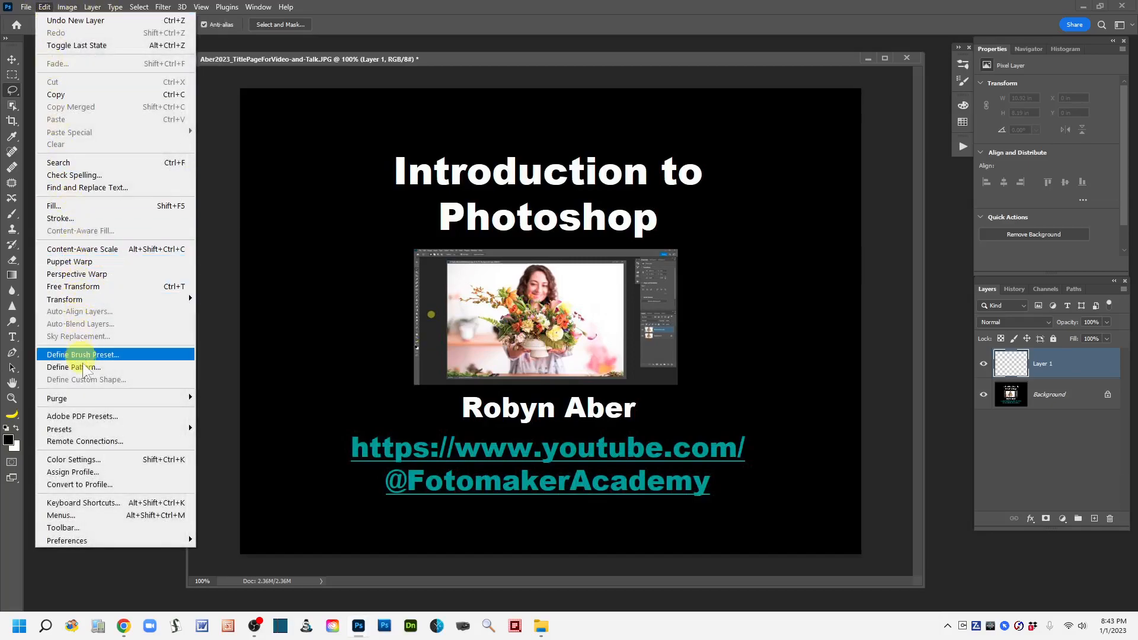
left_click(89, 460)
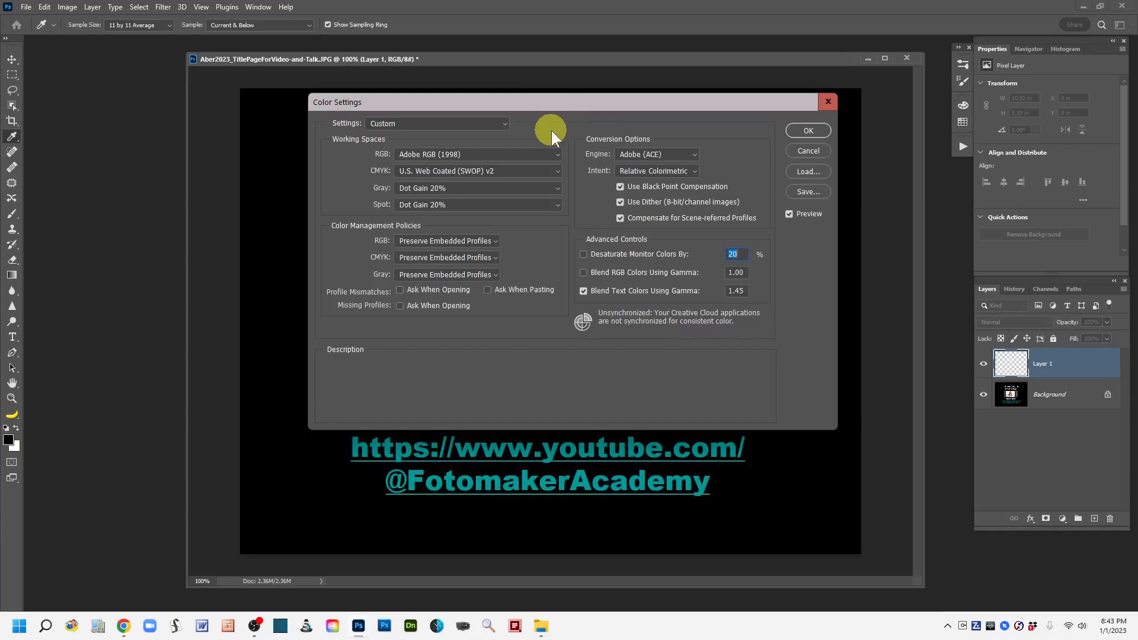
left_click(557, 152)
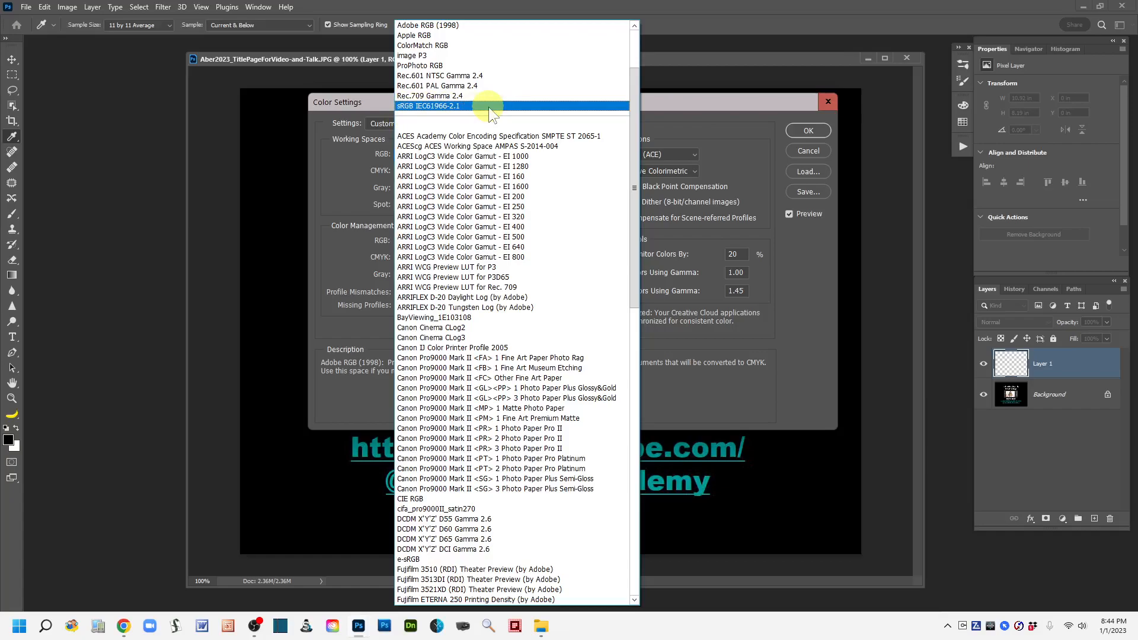
left_click(703, 9)
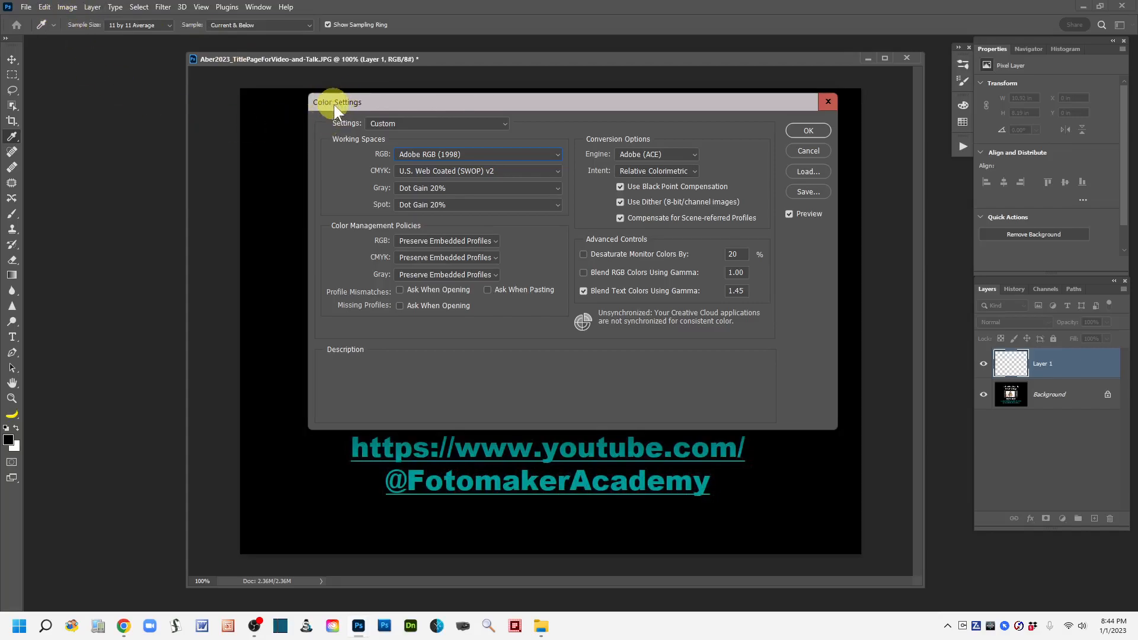
mouse_move(423, 158)
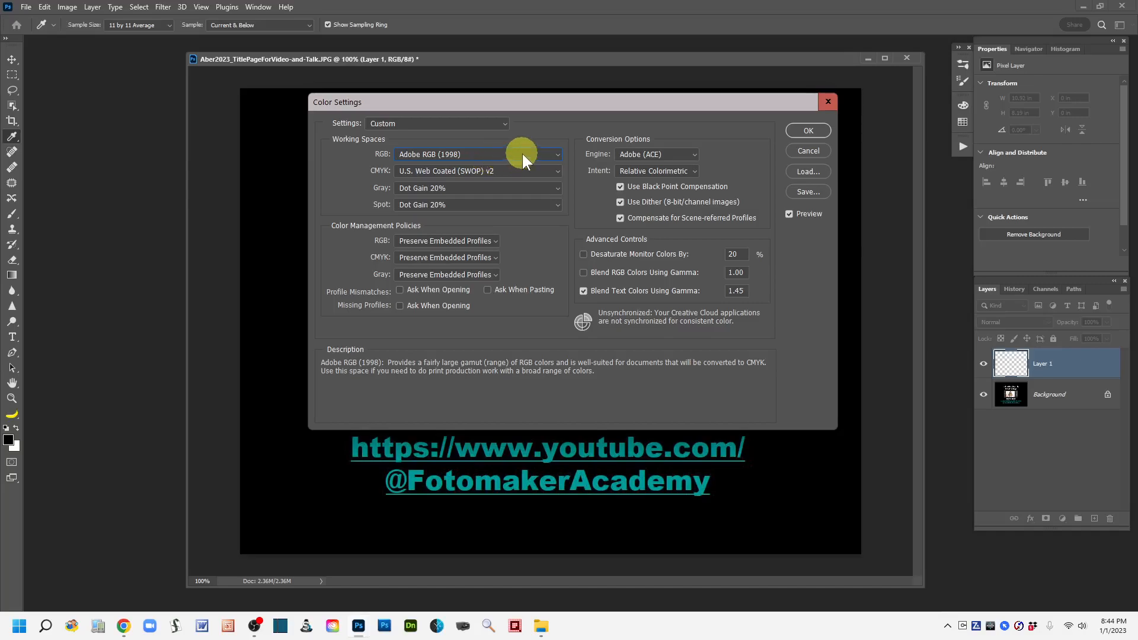
left_click(810, 150)
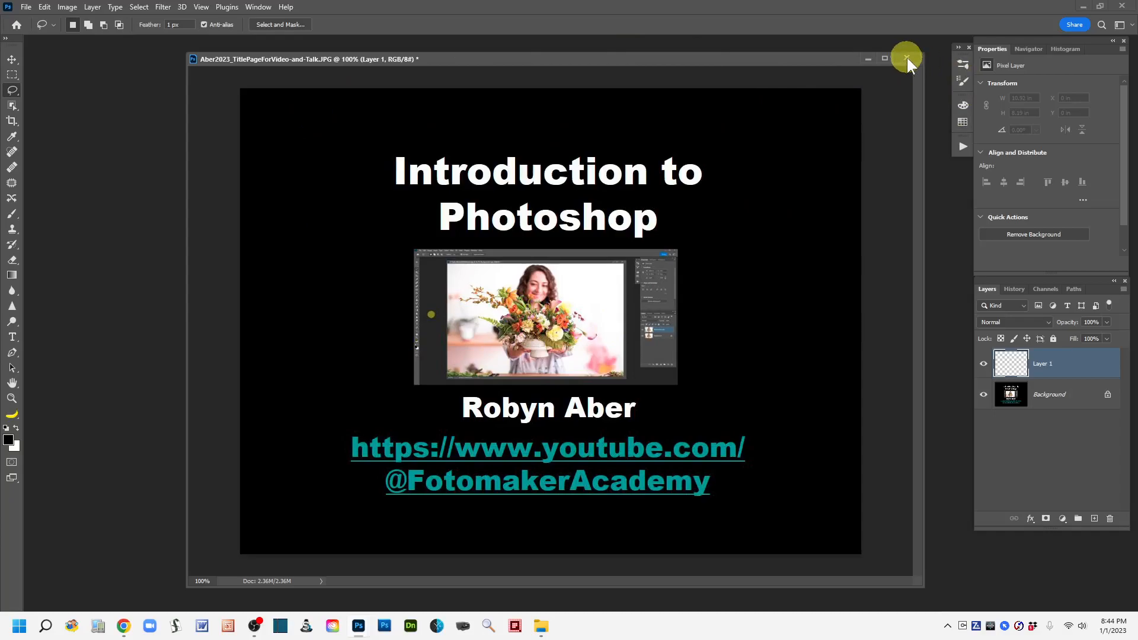
Close the title page image without saving its changes.
left_click(26, 7)
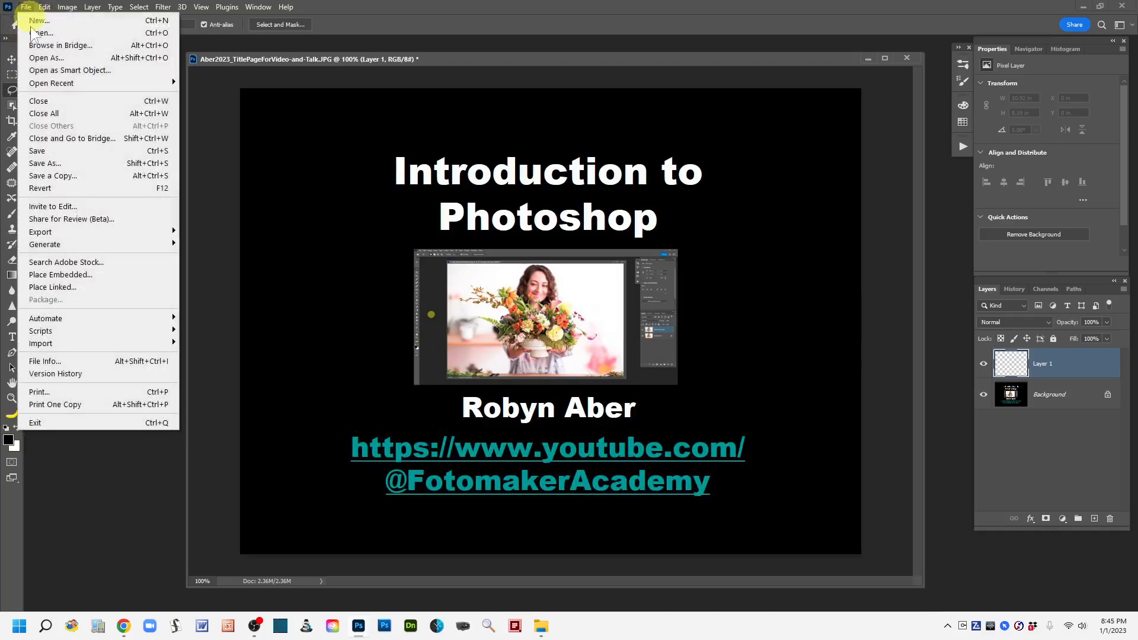
left_click(47, 101)
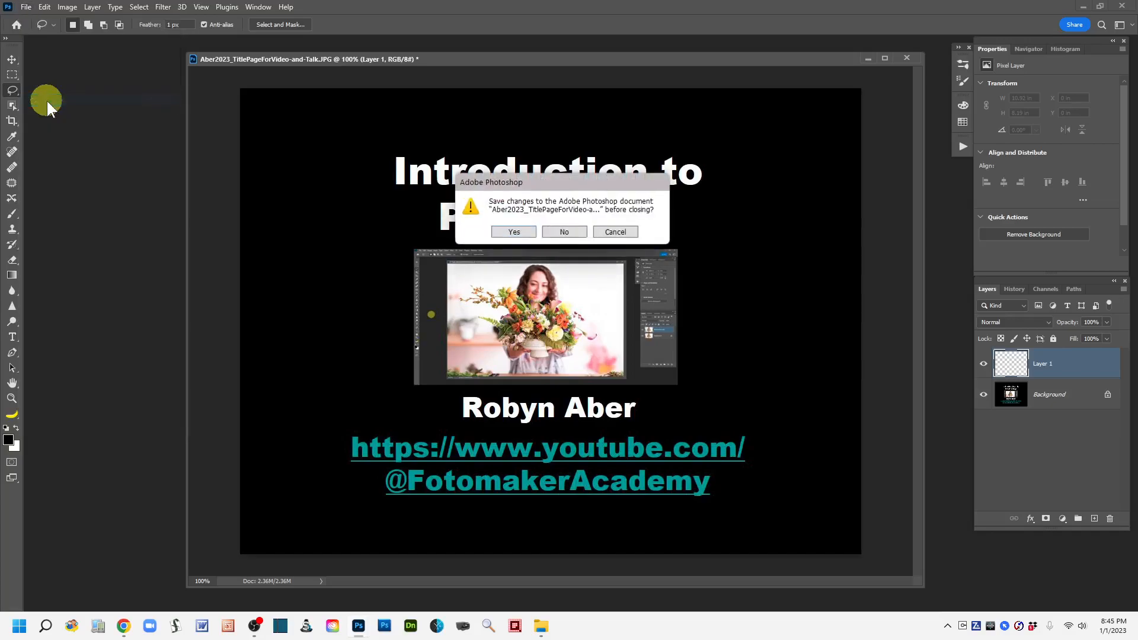
left_click(565, 232)
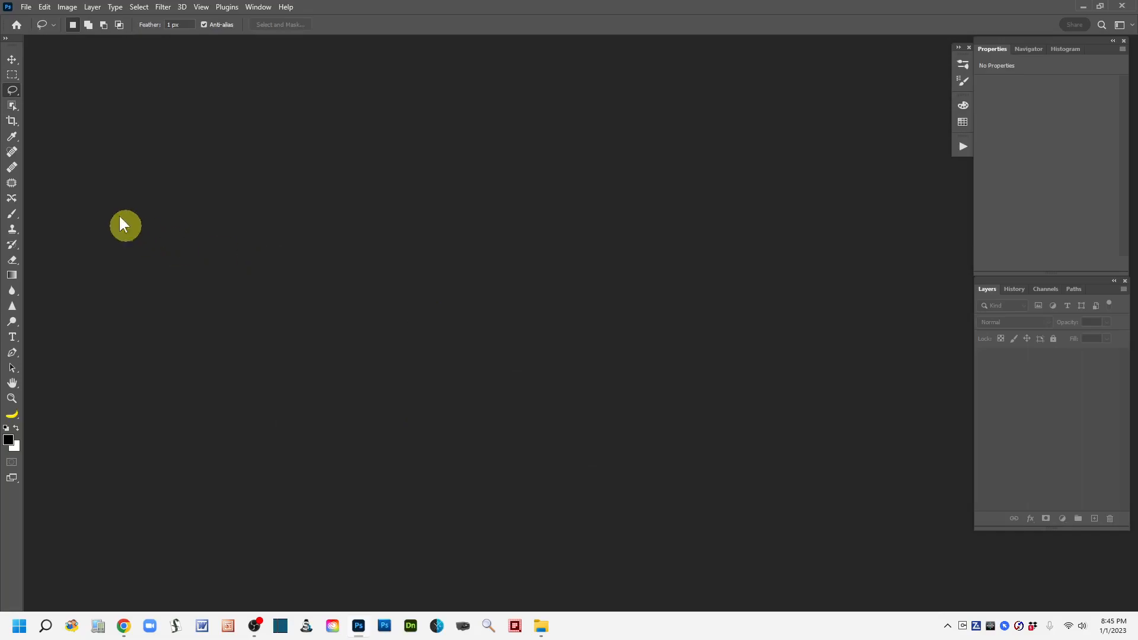
Start a new document with the Photo document type and the Landscape, 7 x 5 size.
left_click(27, 8)
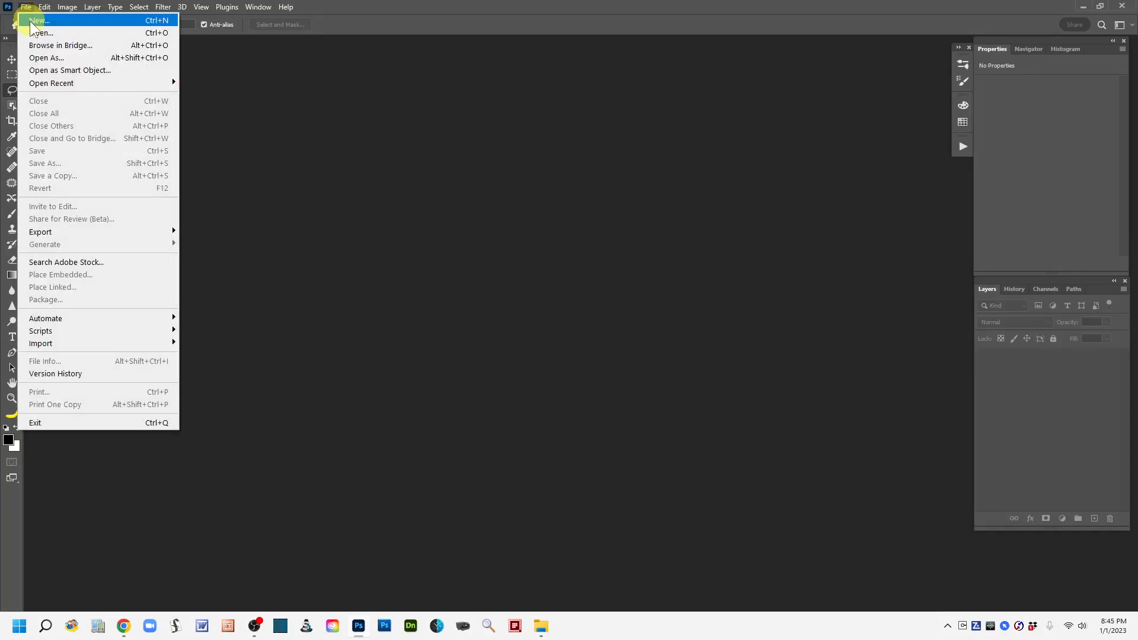
left_click(31, 21)
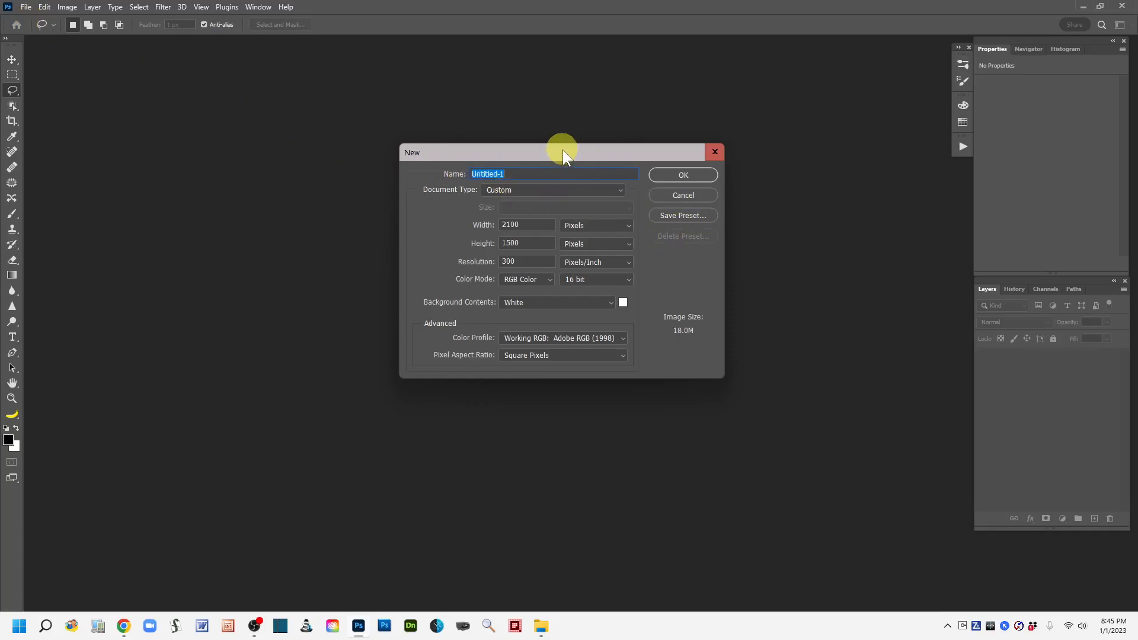
left_click_drag(564, 151, 565, 126)
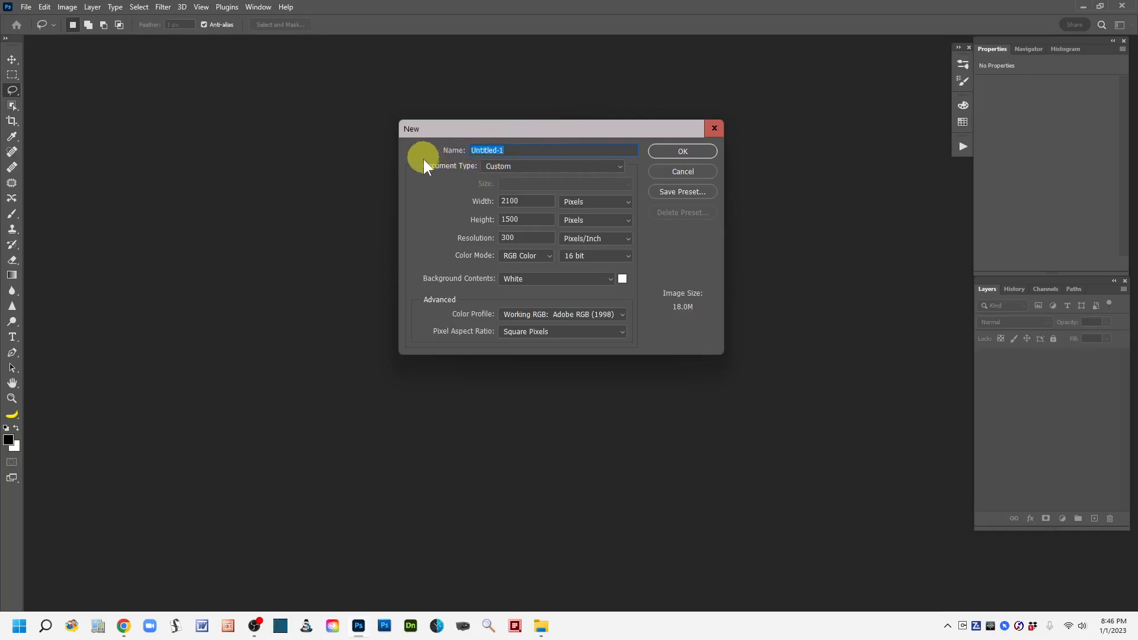
left_click(620, 166)
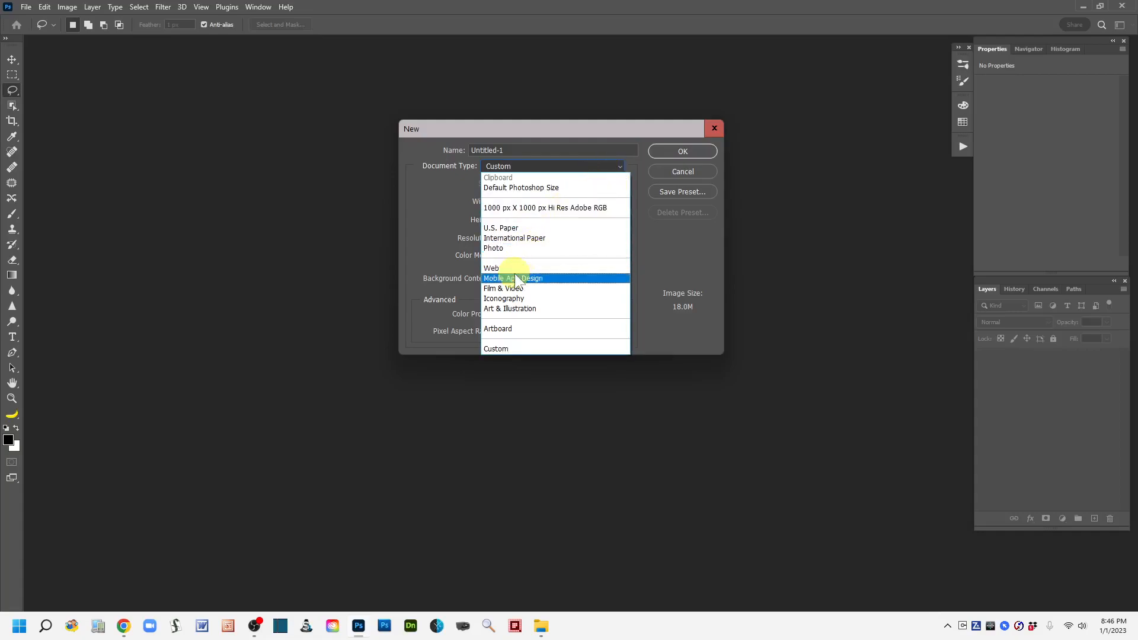
left_click(503, 248)
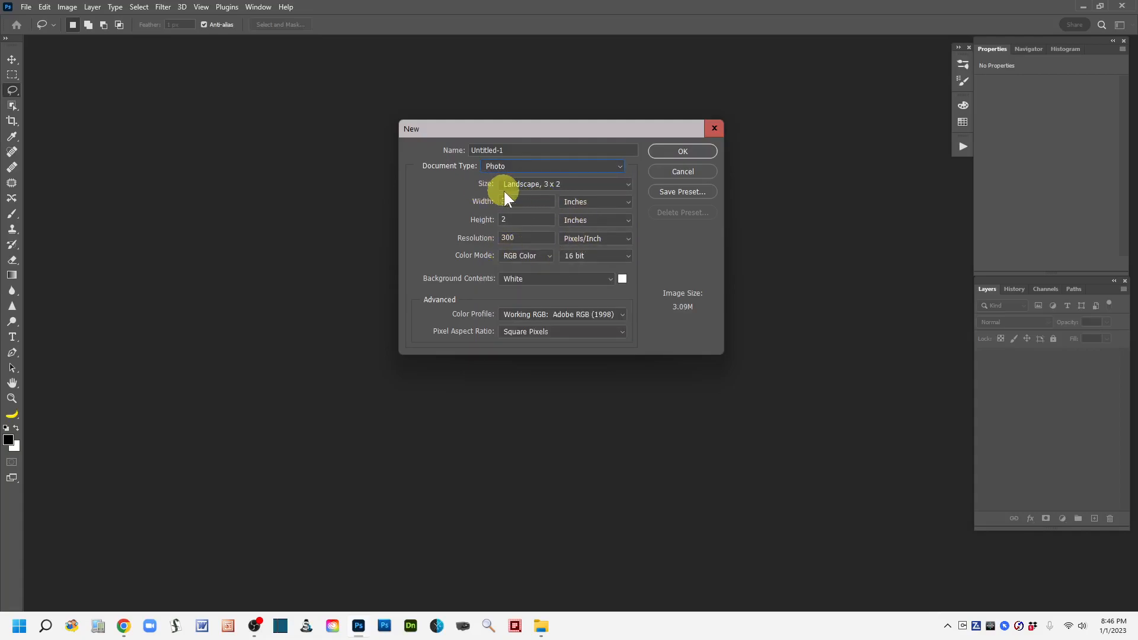
left_click(628, 185)
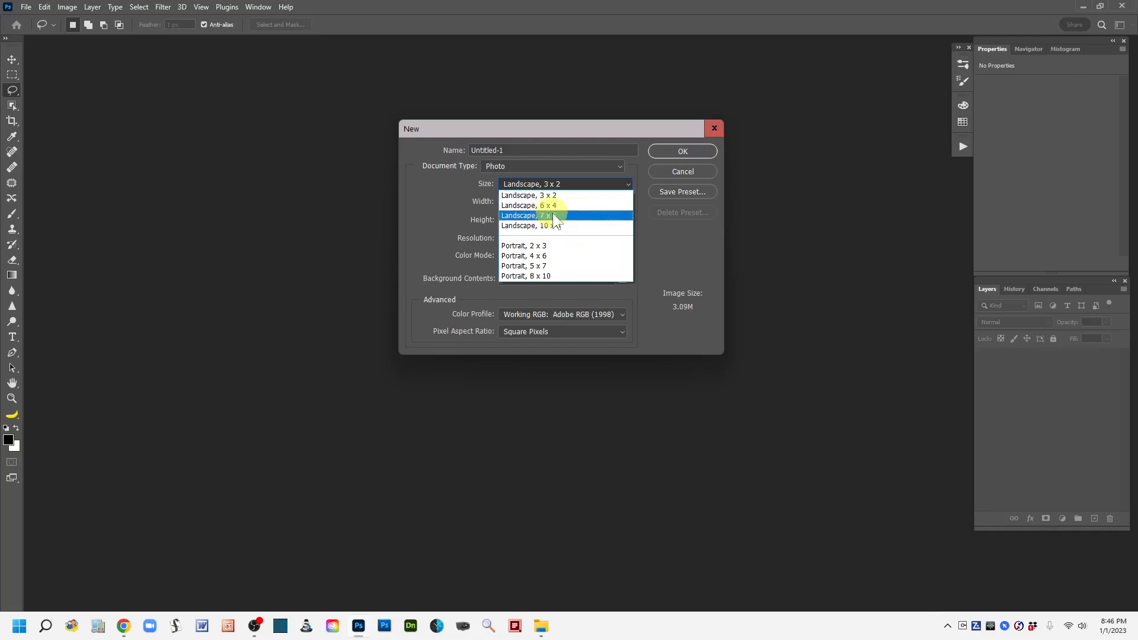
left_click(536, 217)
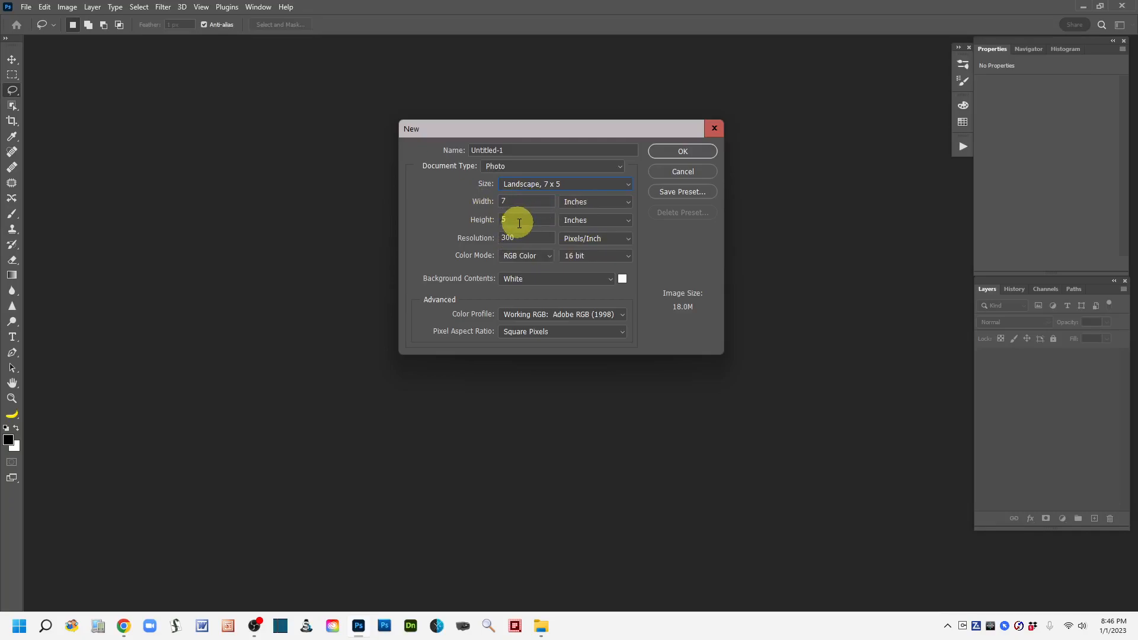
Keep inches, RGB Color and a White background after checking the alternatives, and create the new document.
left_click(626, 202)
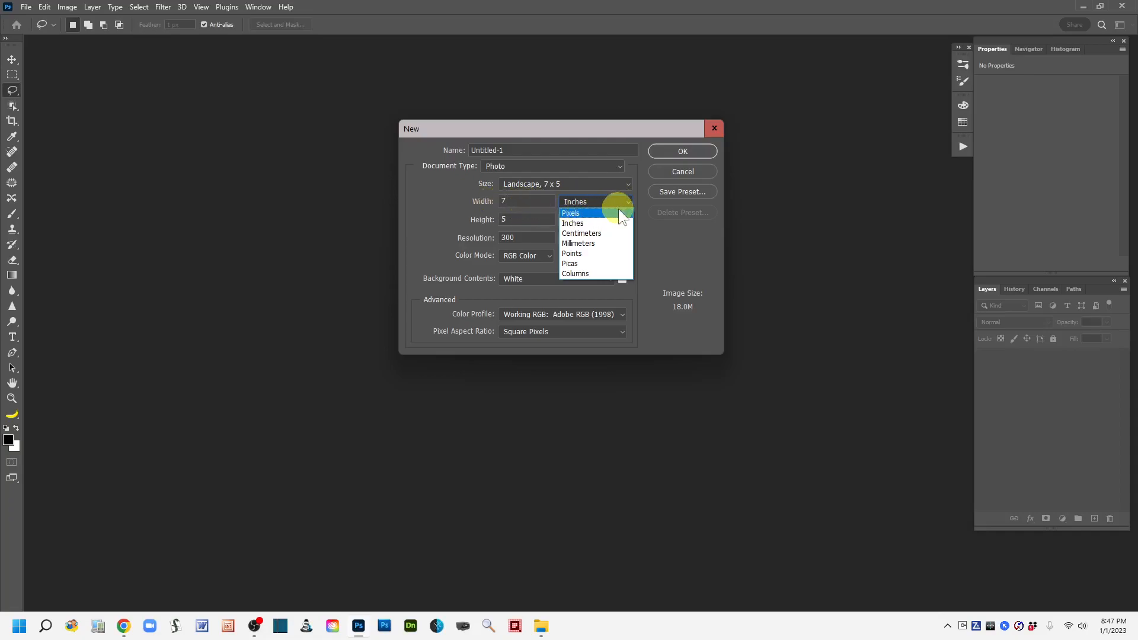
left_click(689, 252)
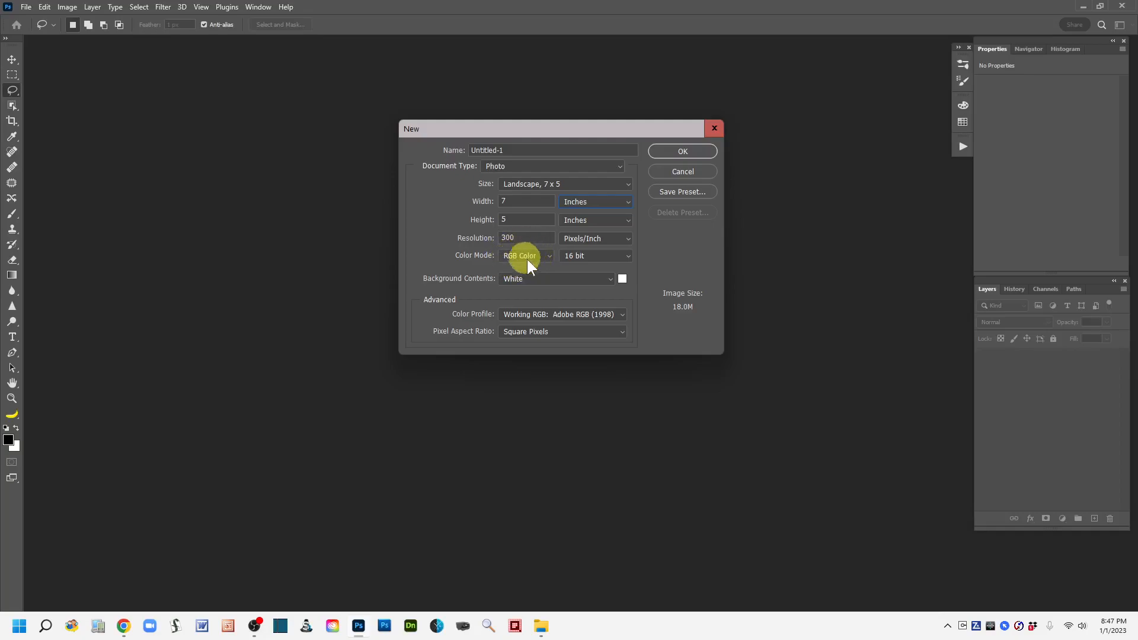
left_click(548, 253)
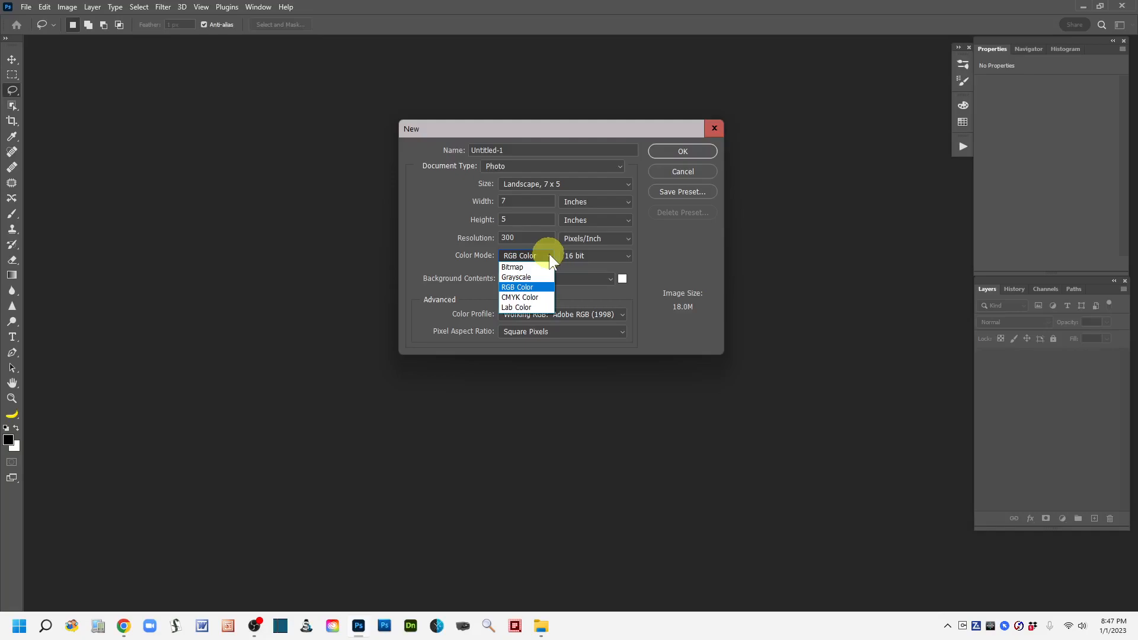
left_click(550, 257)
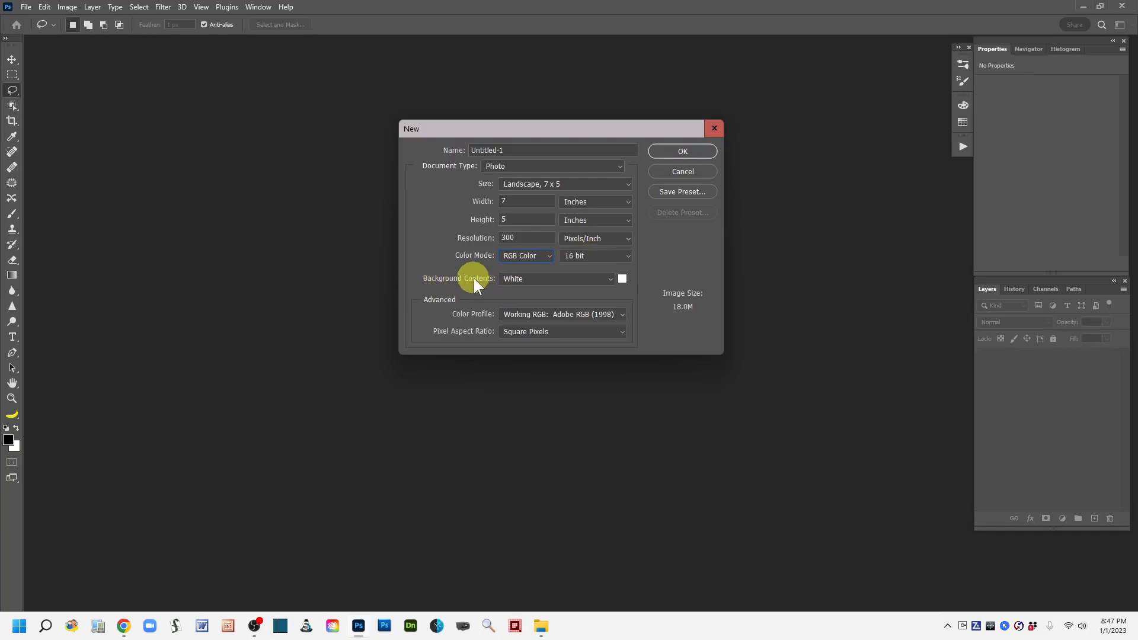
left_click(608, 279)
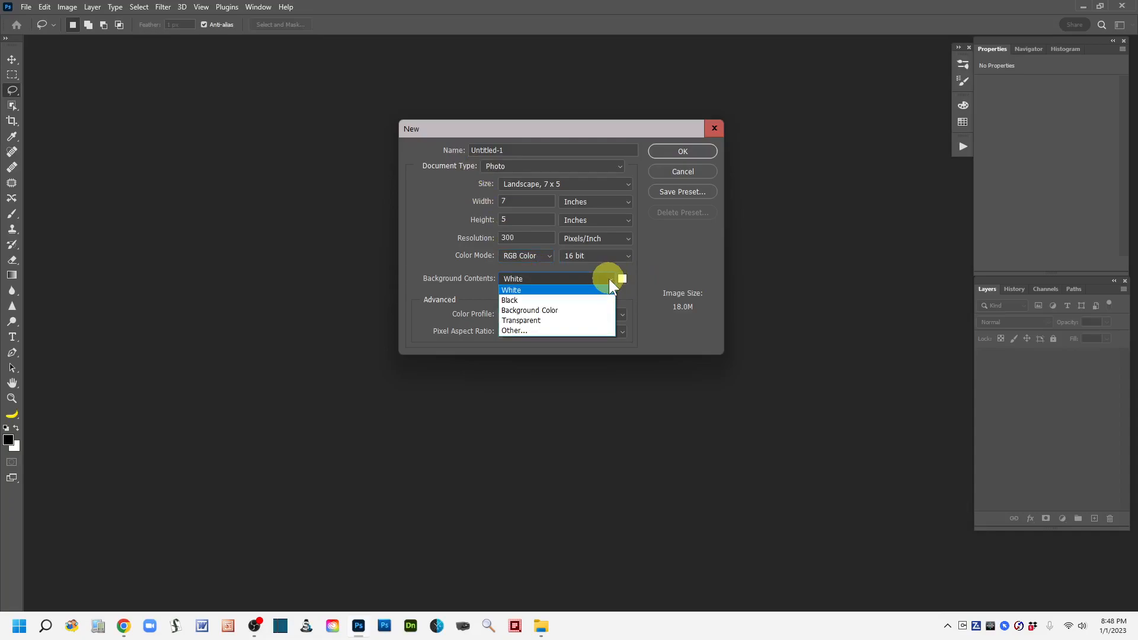
left_click(664, 258)
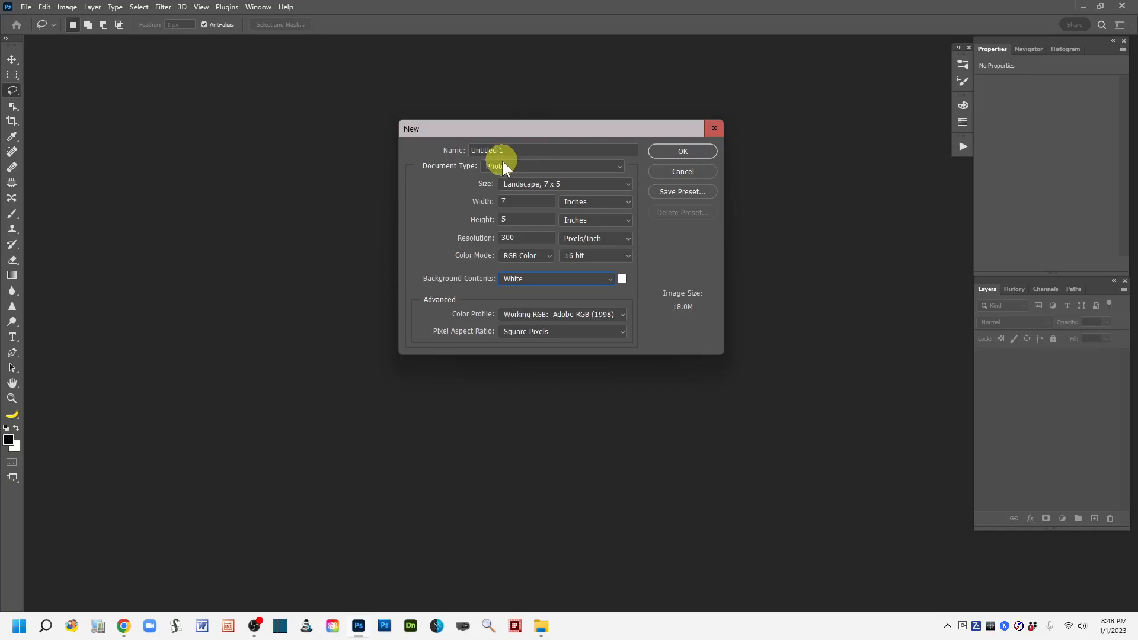
left_click(683, 152)
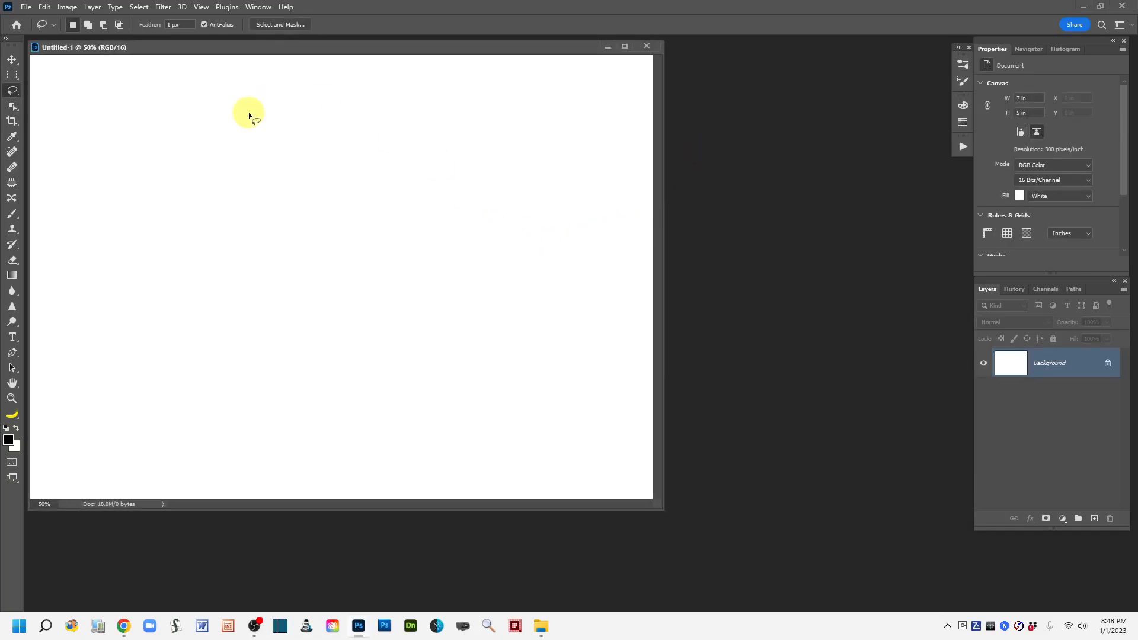
Enlarge the floating document window so it shows space around the canvas, and center it in the workspace.
left_click_drag(224, 46, 352, 66)
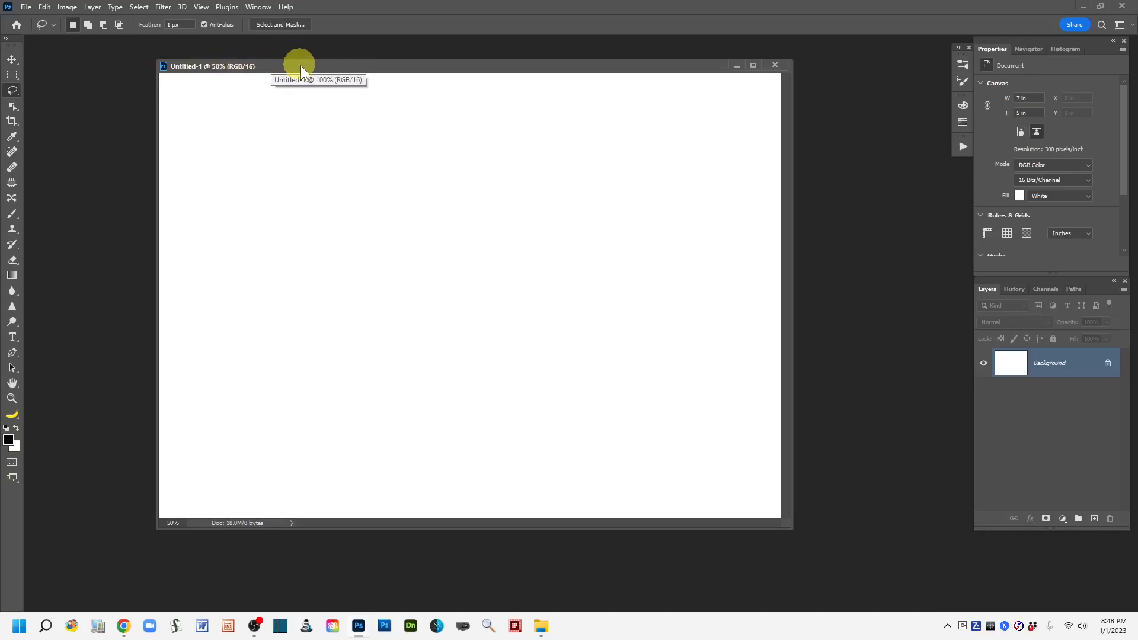
left_click_drag(300, 66, 356, 85)
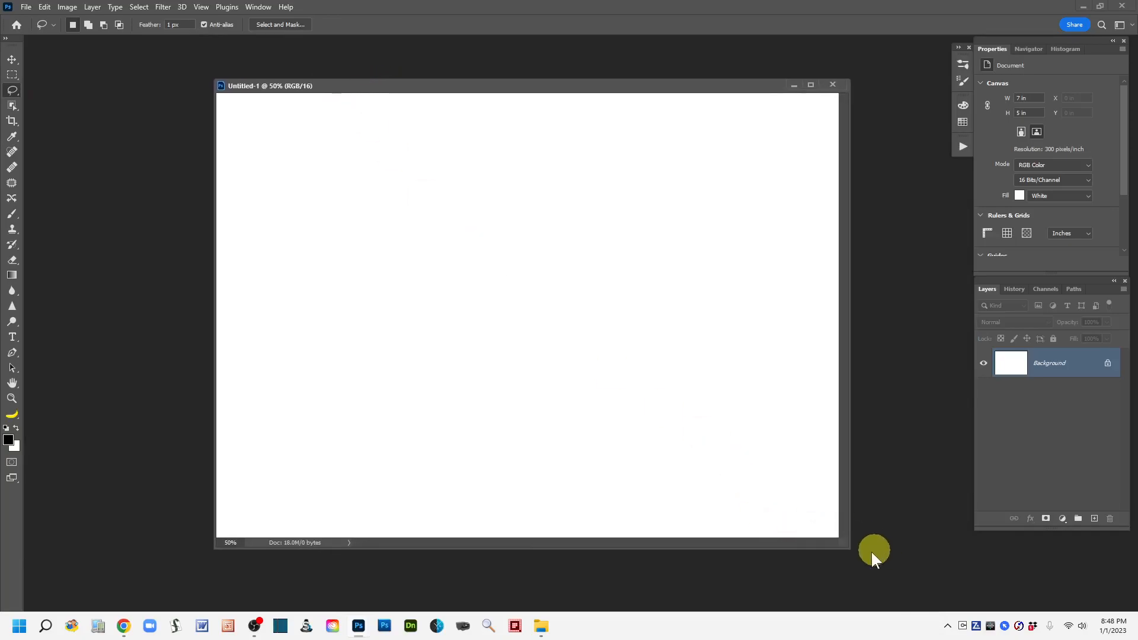
left_click_drag(848, 546, 930, 600)
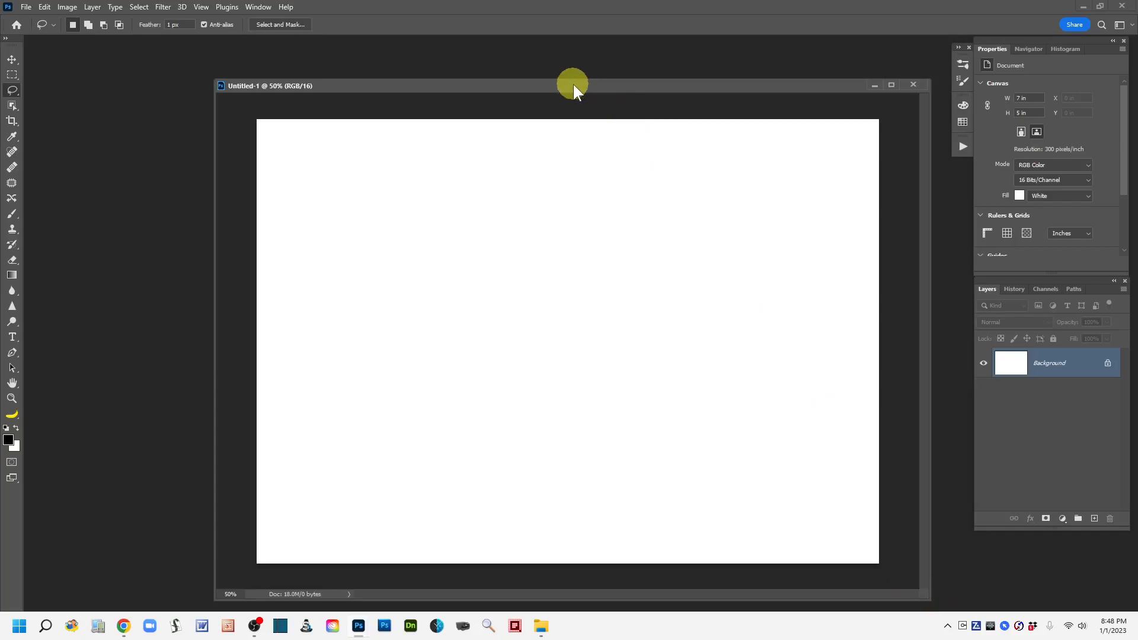
left_click_drag(574, 84, 536, 66)
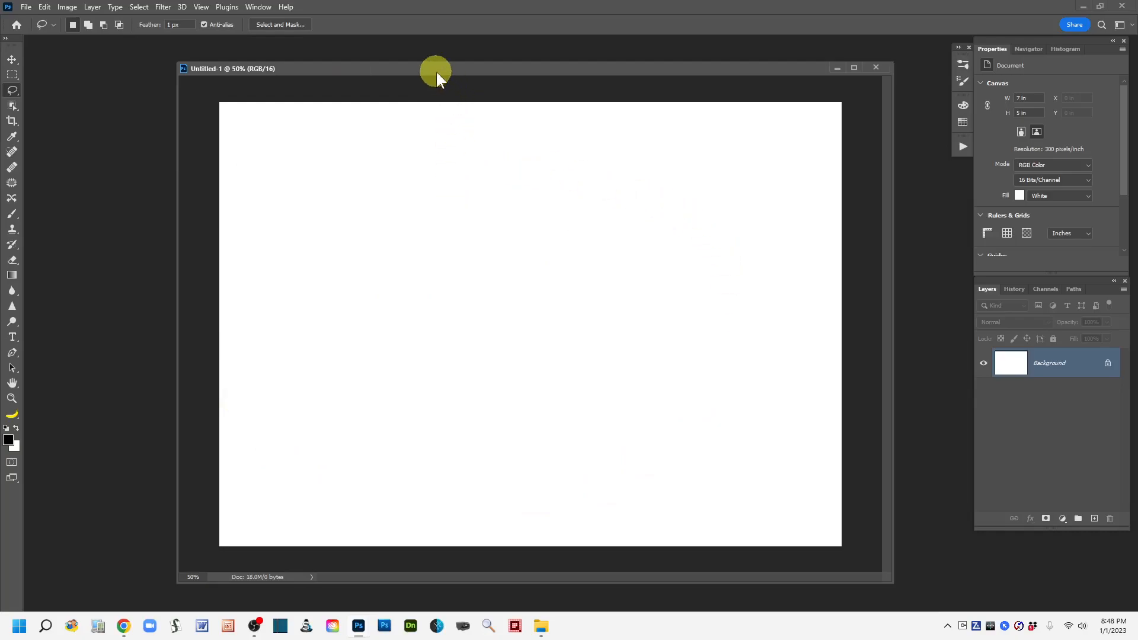
left_click_drag(436, 72, 436, 68)
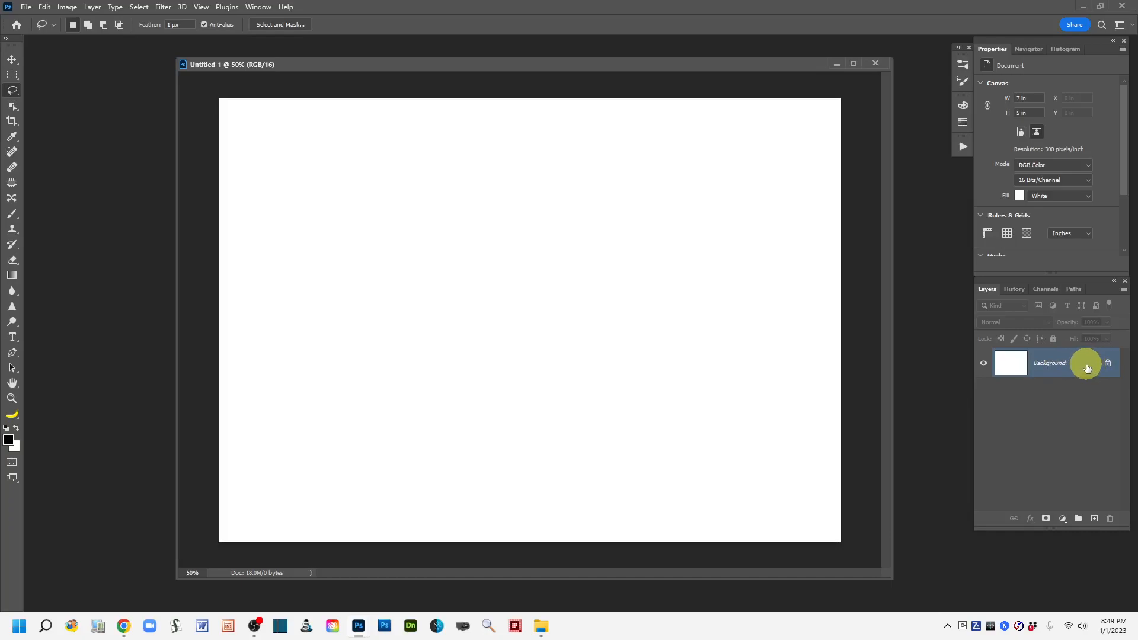
Duplicate the Background layer of the new document.
left_click_drag(1086, 364, 1090, 497)
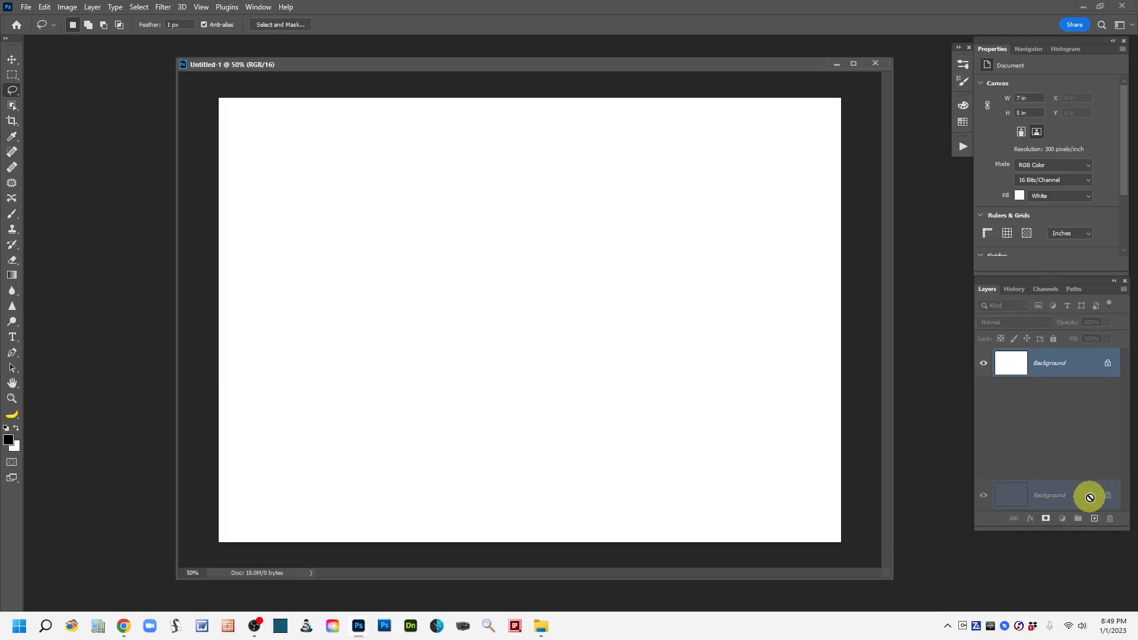
left_click_drag(1090, 497, 1096, 520)
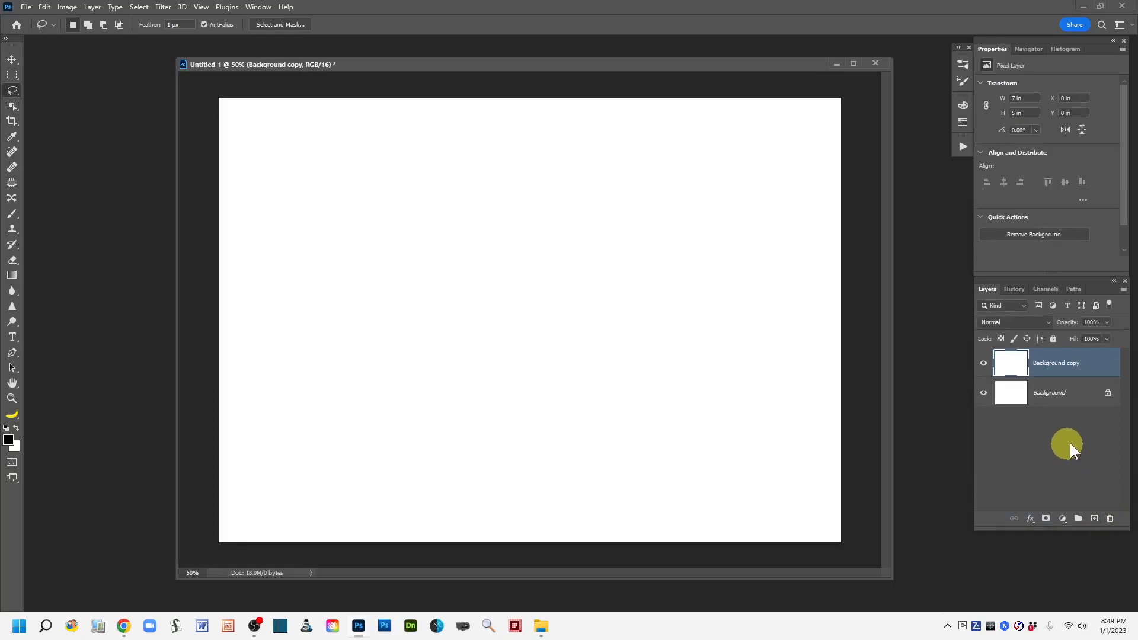
Delete the Background copy layer and duplicate the Background layer again.
left_click_drag(1097, 362, 1111, 520)
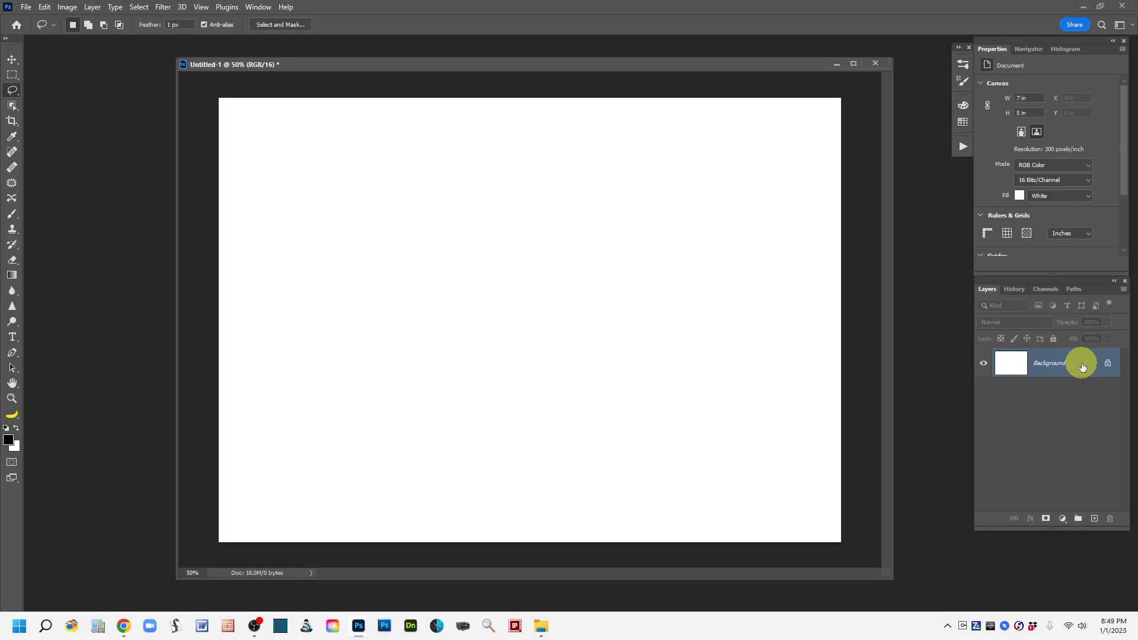
left_click_drag(1083, 367, 1094, 520)
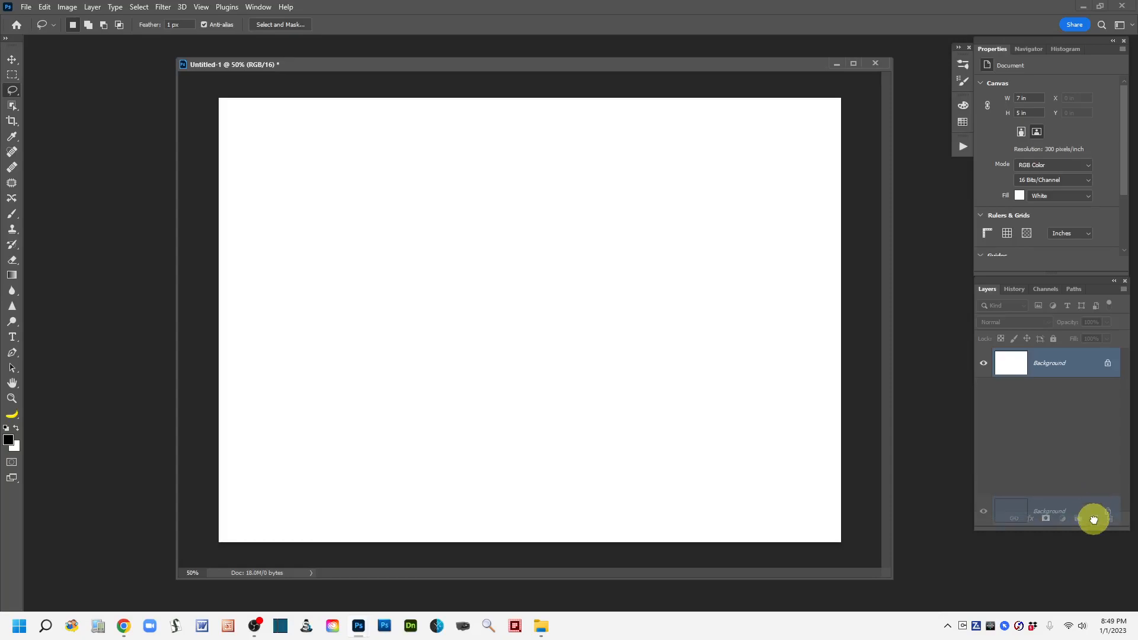
left_click_drag(1094, 520, 1094, 520)
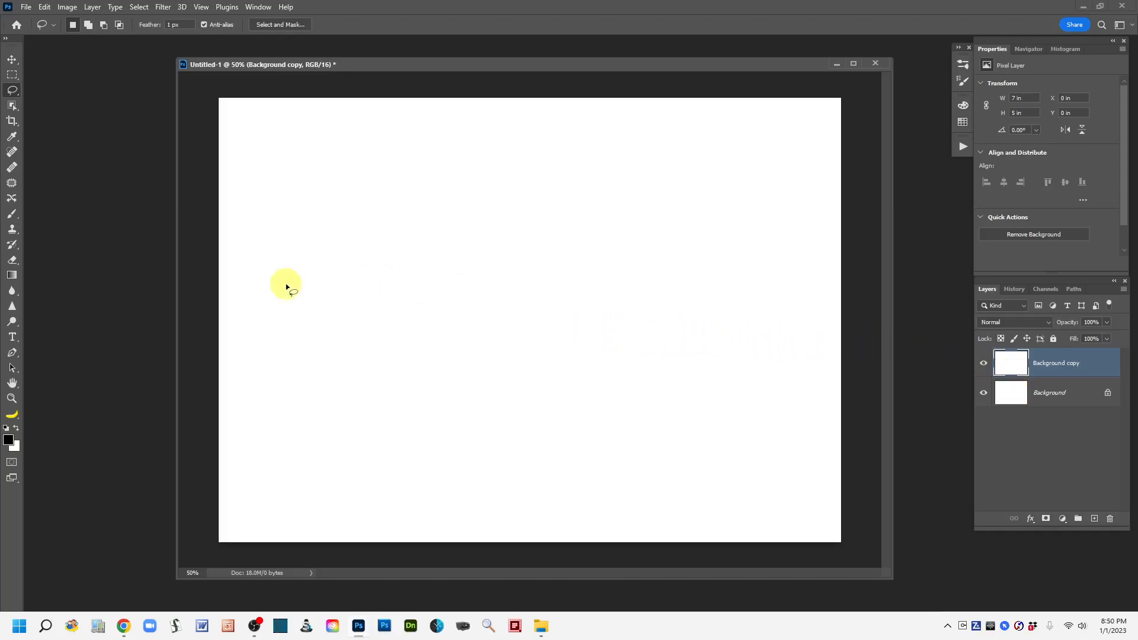
Choose the Brush tool, review its hard round preset, and enlarge the brush to 175 px.
left_click(11, 214)
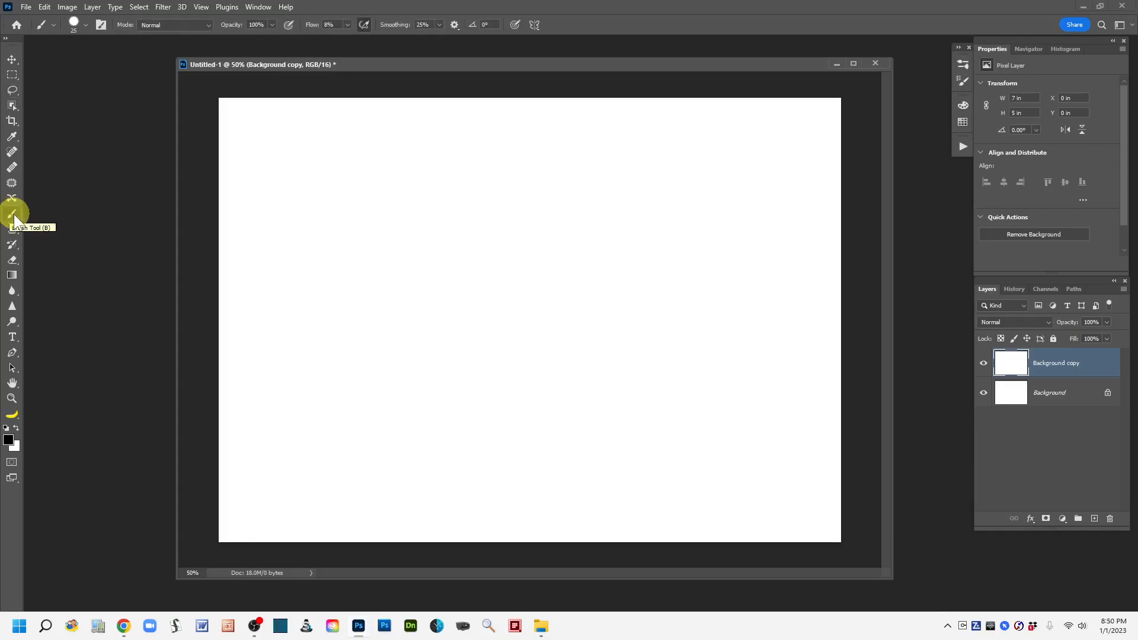
left_click(85, 26)
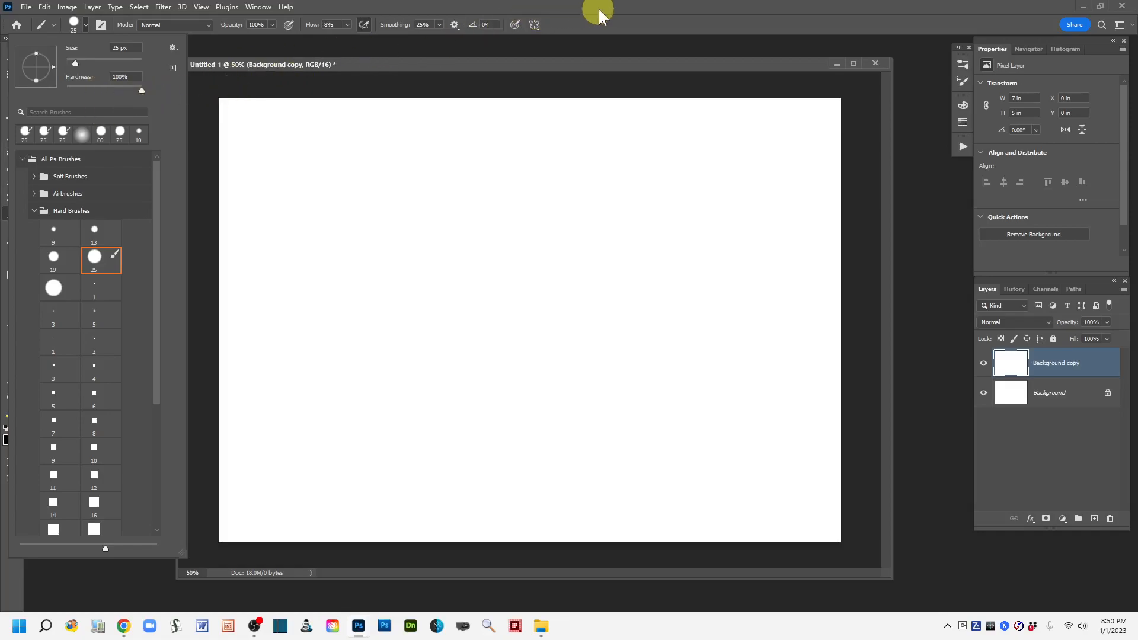
left_click(593, 24)
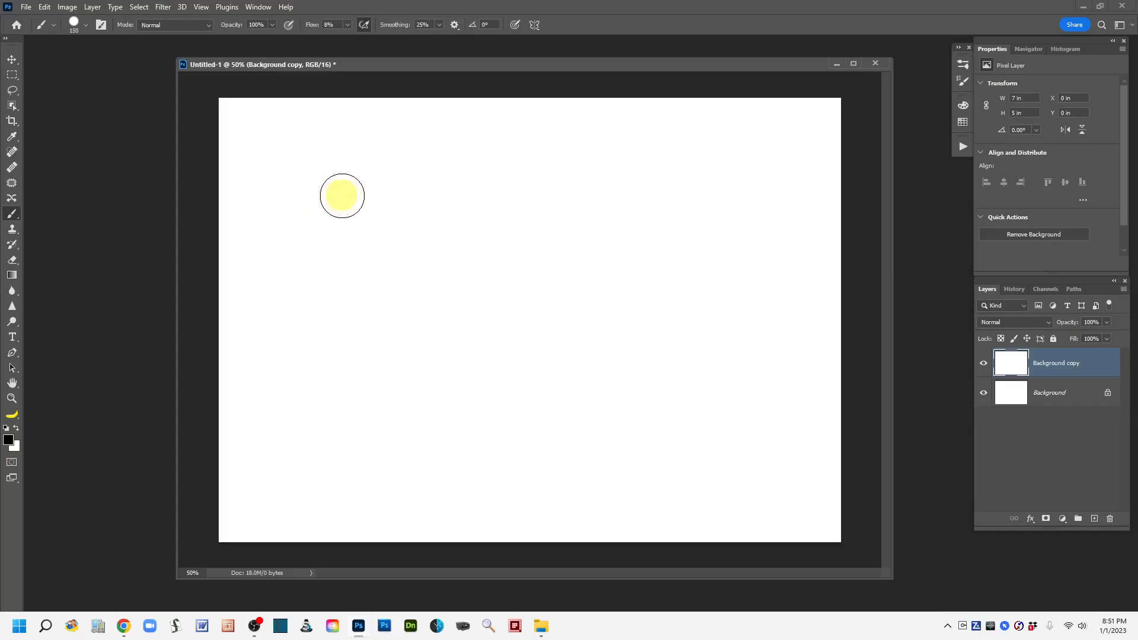
key("bracketright")
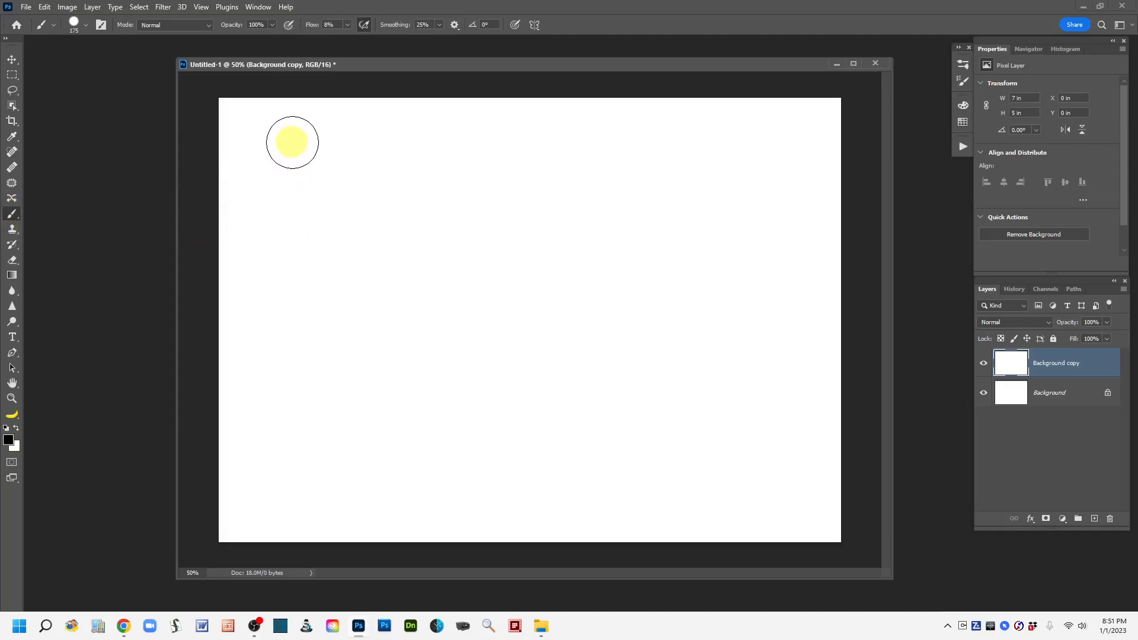
Paint a vertical black test stroke at 8% flow near the canvas's left edge and undo it.
left_click_drag(292, 142, 274, 435)
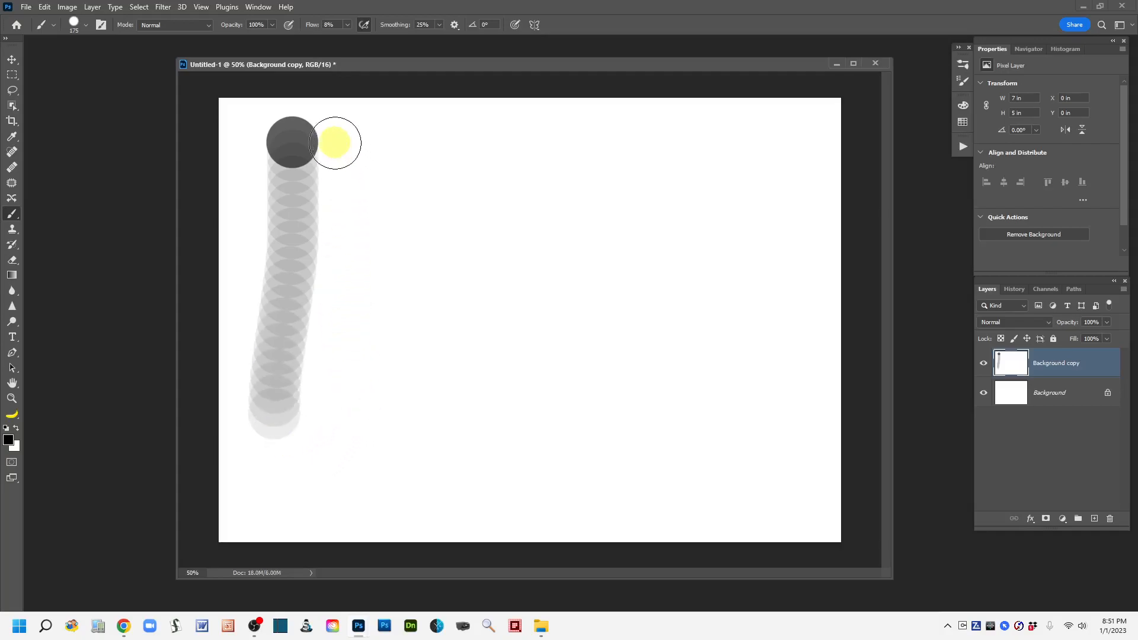
key("ctrl+z")
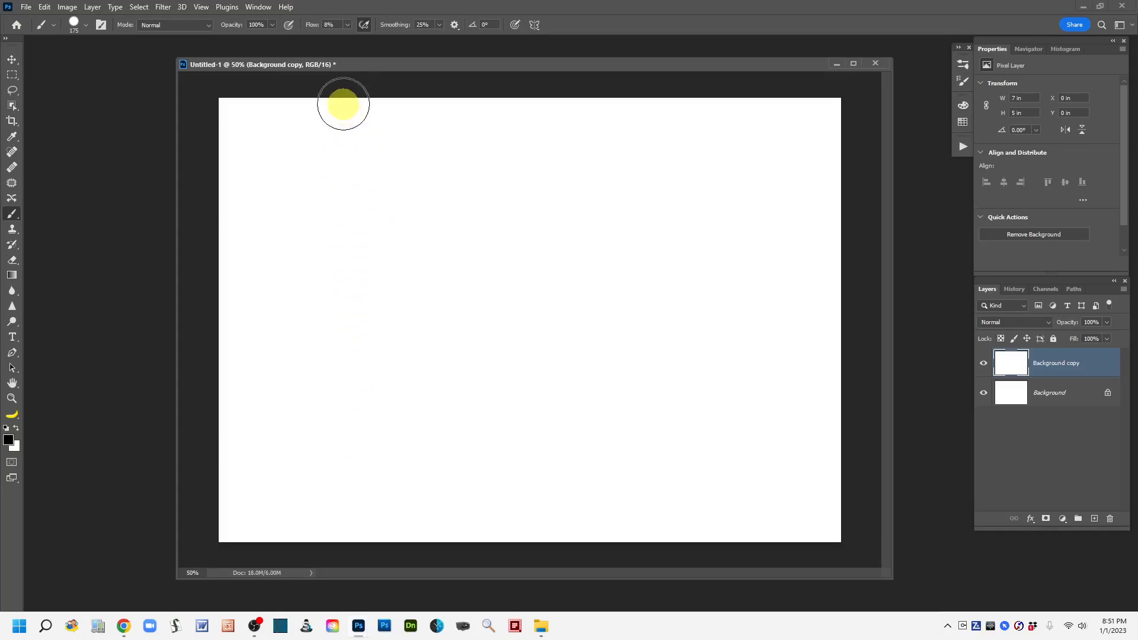
Set the brush flow to 100% and paint a vertical black stroke at 100% opacity near the canvas's left edge.
left_click_drag(310, 29, 421, 30)
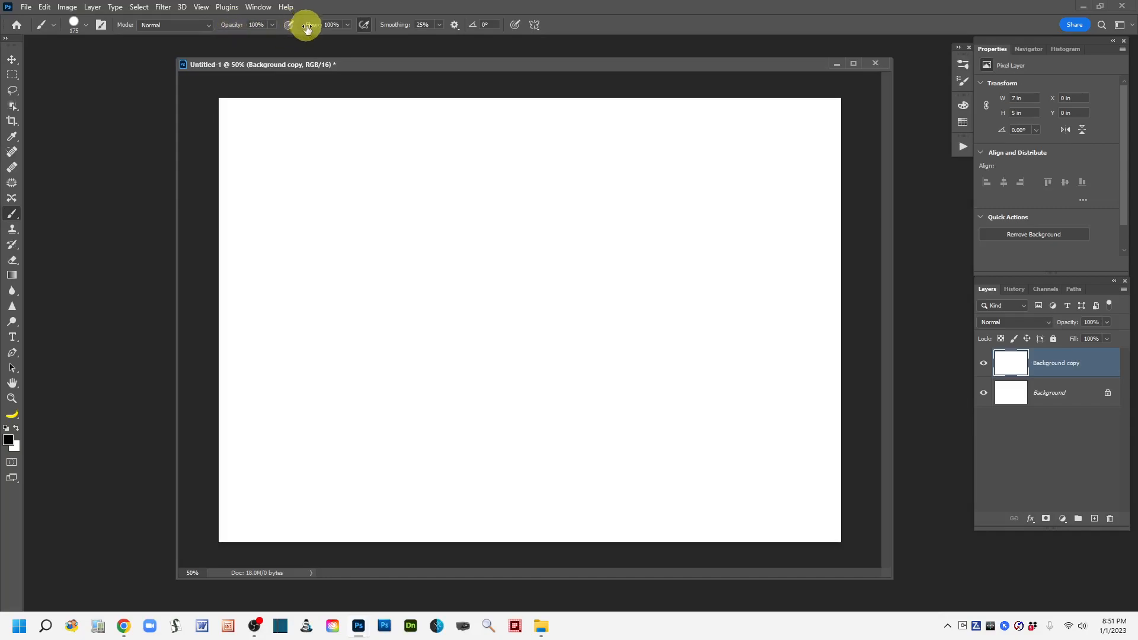
left_click(262, 24)
left_click(231, 30)
left_click(296, 158)
left_click_drag(295, 158, 280, 483)
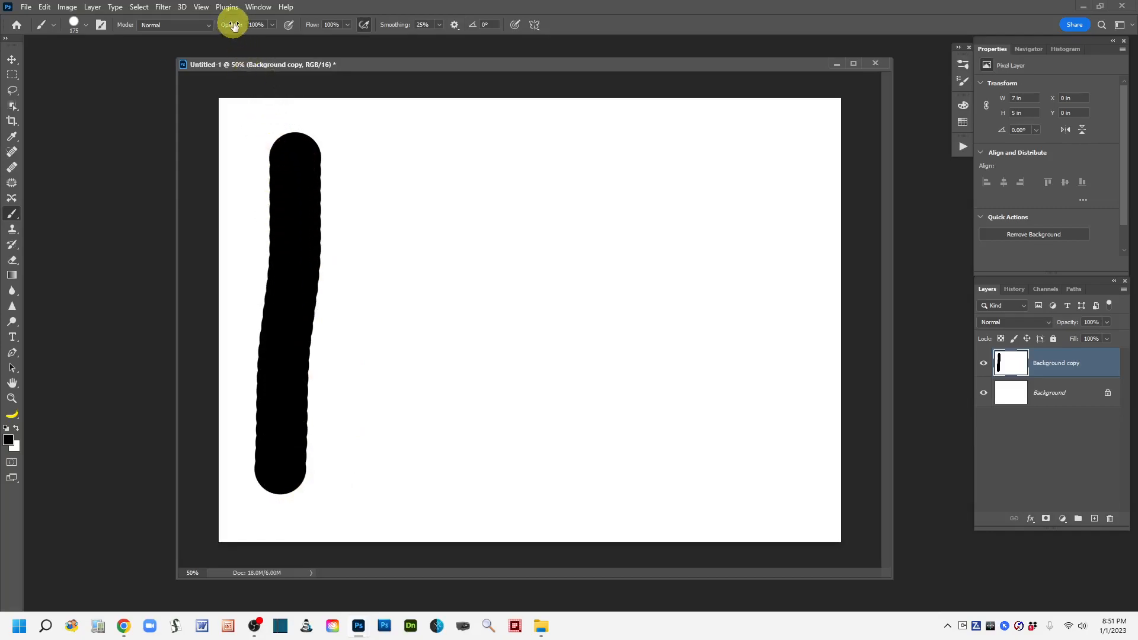
Lower the brush opacity to 38% and paint a second vertical stroke just right of the black one.
left_click(272, 25)
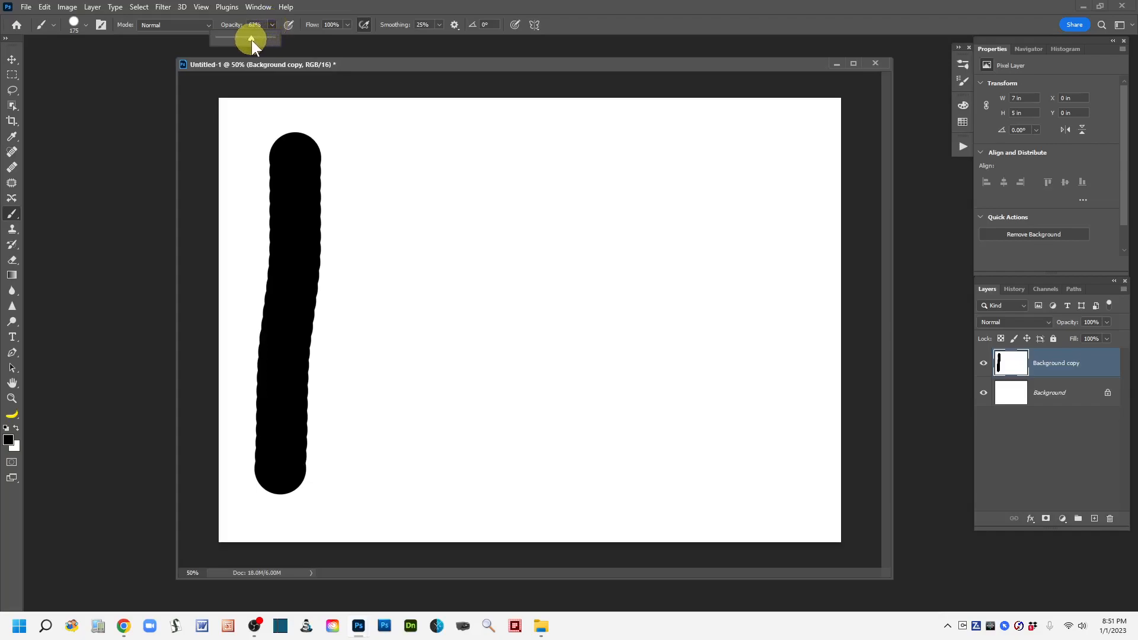
left_click_drag(252, 41, 247, 40)
left_click_drag(250, 44, 242, 44)
left_click(361, 153)
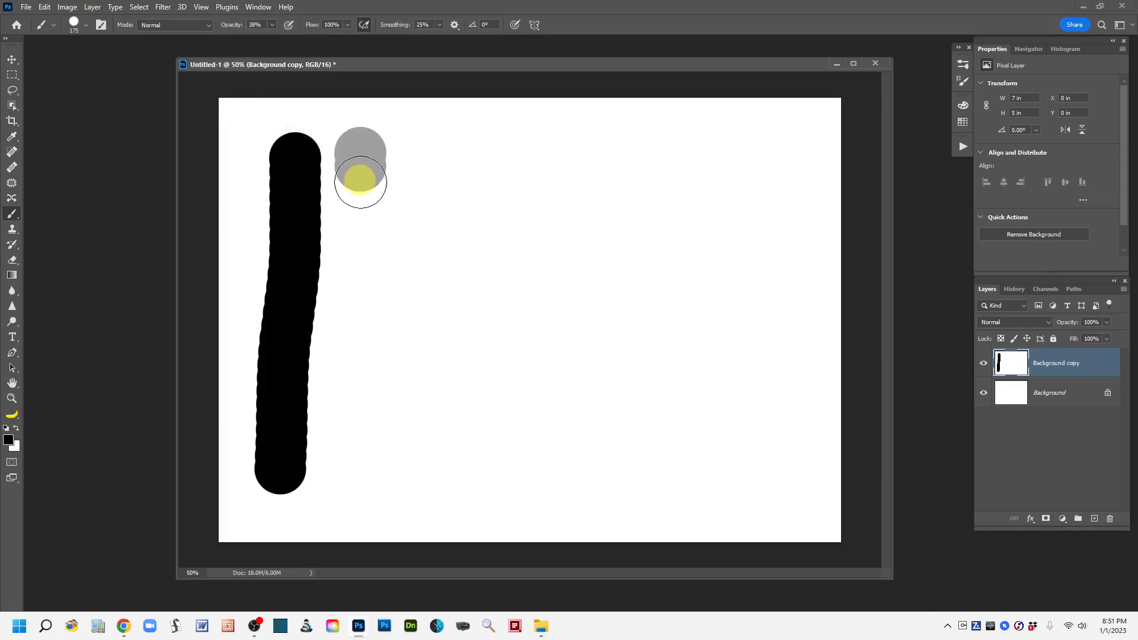
left_click_drag(360, 182, 340, 497)
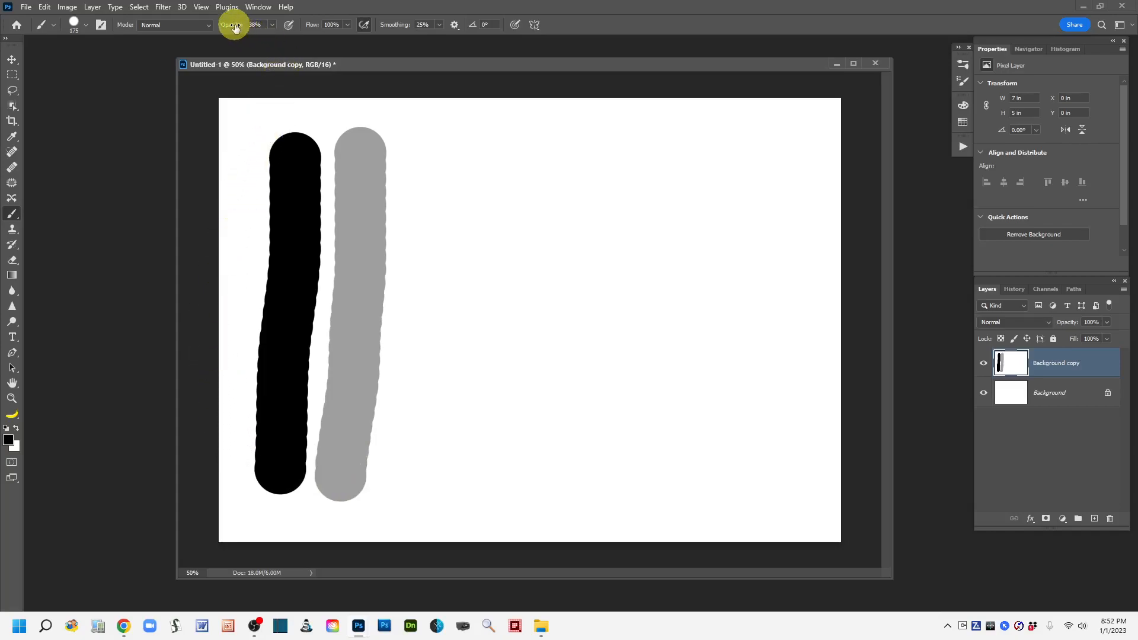
Set the brush opacity to 14% and paint a third vertical stroke plus three horizontal strokes crossing all the vertical ones.
left_click_drag(233, 27, 224, 29)
left_click_drag(429, 153, 404, 492)
left_click_drag(239, 201, 483, 220)
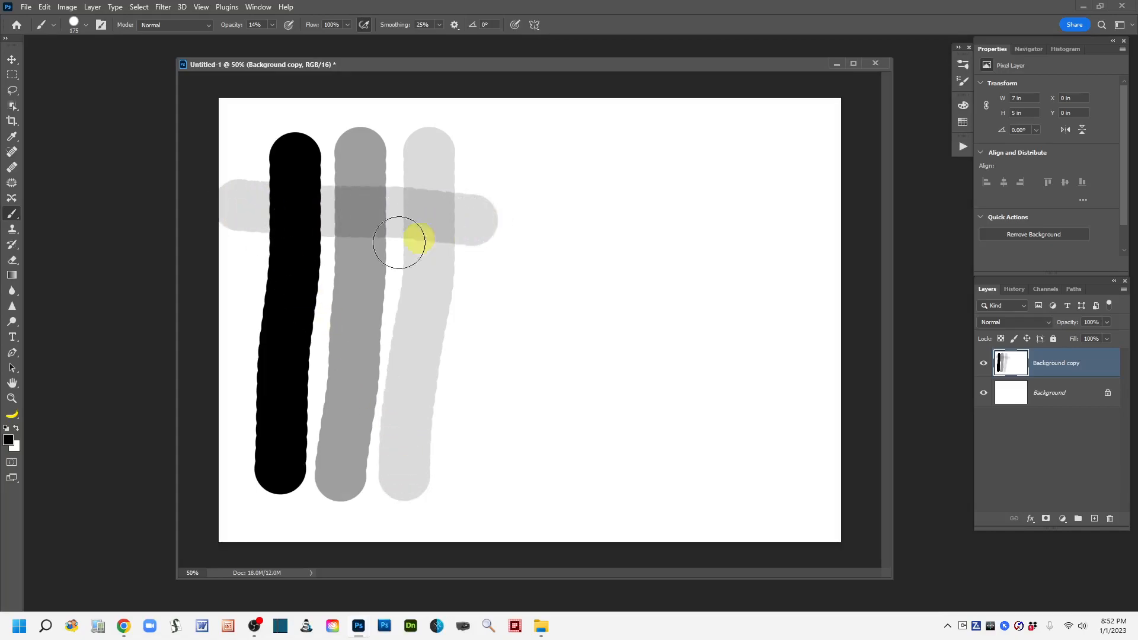
mouse_move(236, 298)
left_mouse_down()
mouse_move(237, 286)
mouse_move(477, 302)
left_mouse_up()
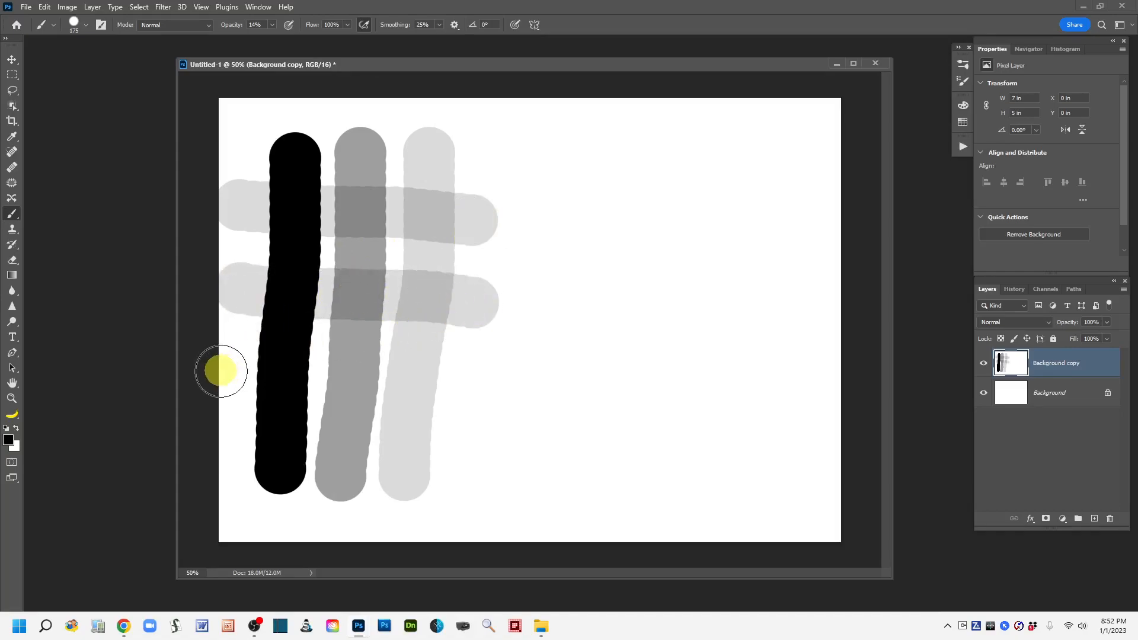
left_click_drag(233, 385, 466, 402)
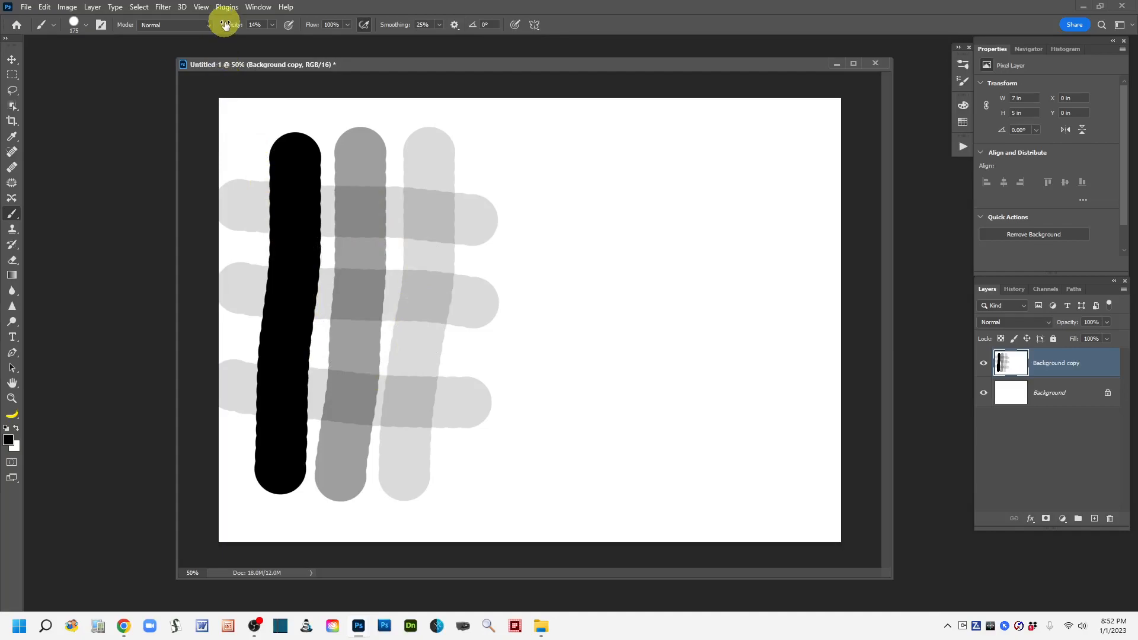
Set opacity to 100% and flow to 56%, and paint a vertical stroke right of the grid, going over its middle again.
left_click_drag(226, 25, 380, 41)
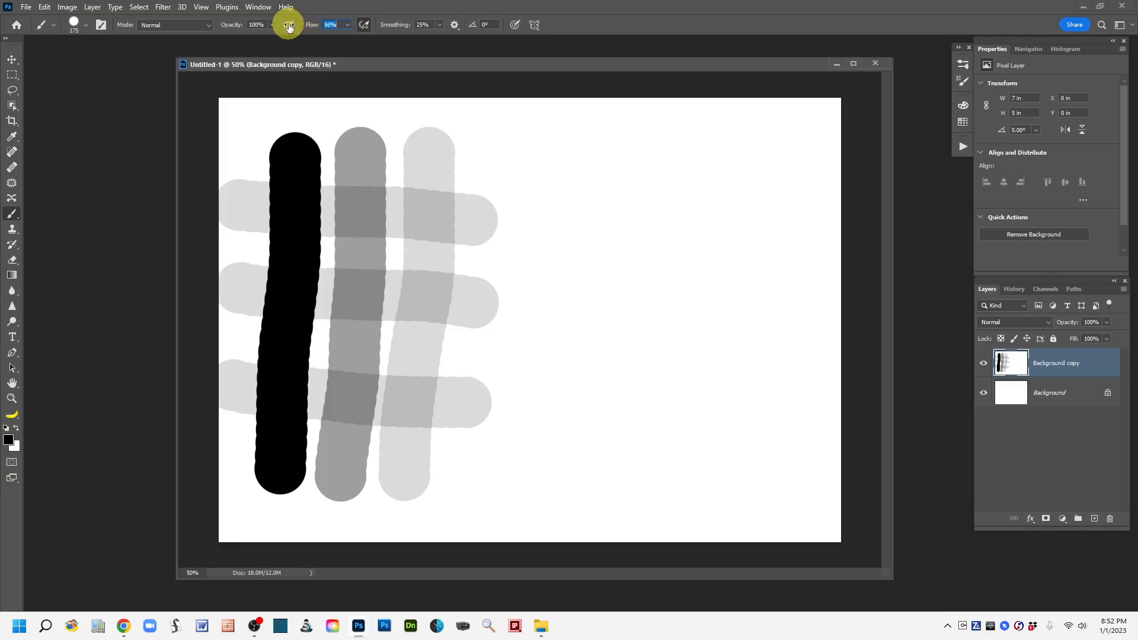
left_click_drag(558, 153, 545, 478)
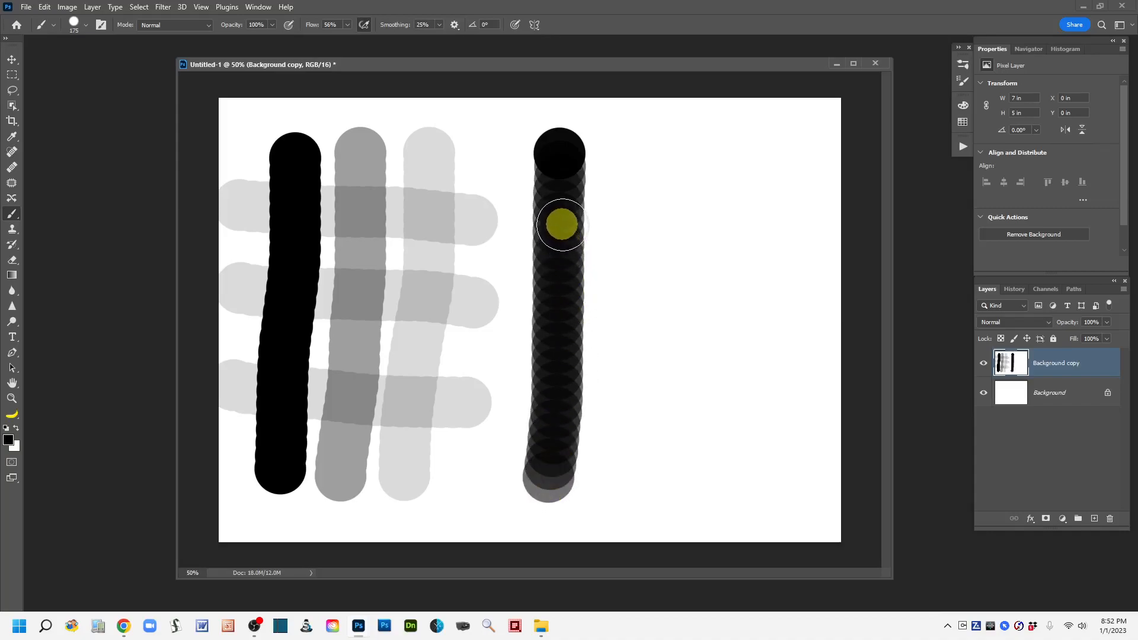
mouse_move(561, 226)
left_mouse_down()
mouse_move(554, 381)
mouse_move(563, 233)
mouse_move(563, 351)
left_mouse_up()
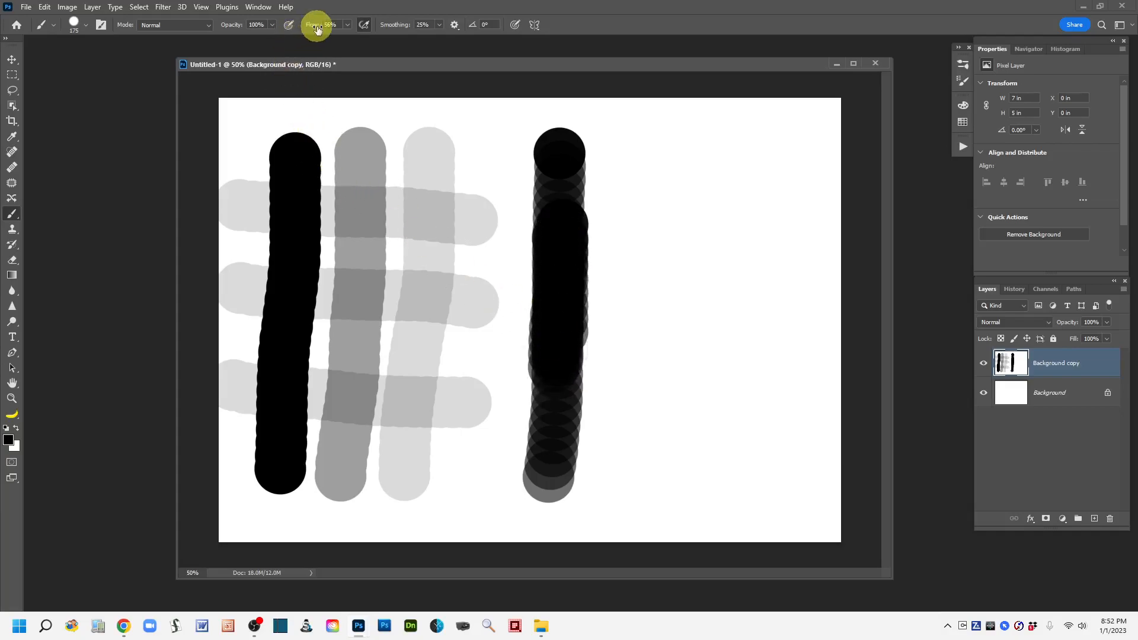
Lower the flow to 11% and paint another vertical stroke with built-up patches, a spot beside it and a diagonal stroke over the grid.
left_click_drag(317, 30, 309, 27)
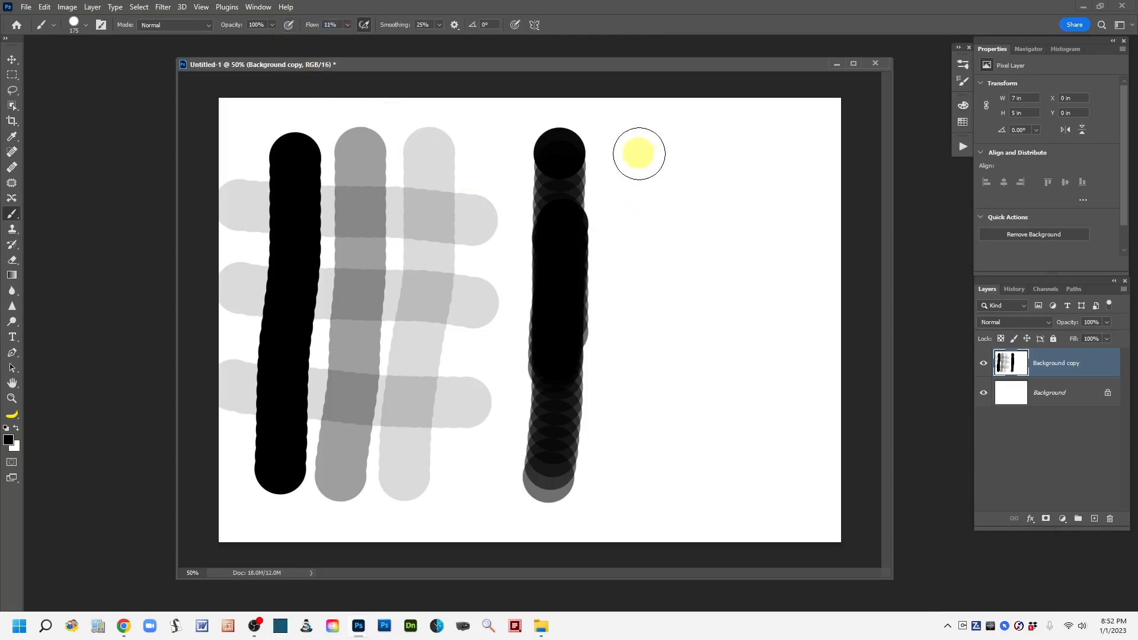
left_click_drag(637, 153, 648, 474)
mouse_move(655, 230)
left_mouse_down()
mouse_move(648, 224)
mouse_move(651, 333)
mouse_move(643, 247)
mouse_move(648, 297)
mouse_move(652, 243)
mouse_move(652, 451)
mouse_move(655, 375)
mouse_move(656, 439)
mouse_move(656, 399)
mouse_move(656, 436)
mouse_move(617, 310)
mouse_move(625, 363)
mouse_move(638, 255)
mouse_move(640, 401)
mouse_move(652, 426)
mouse_move(678, 402)
mouse_move(641, 282)
left_mouse_up()
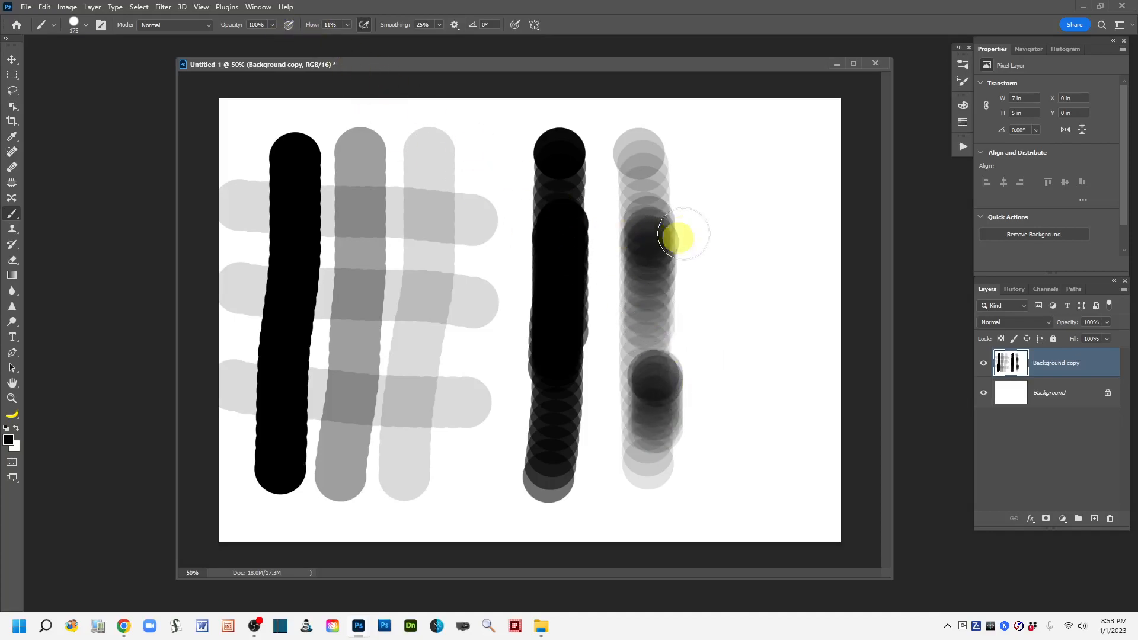
mouse_move(705, 152)
left_mouse_down()
mouse_move(714, 206)
mouse_move(708, 137)
mouse_move(714, 197)
mouse_move(708, 146)
mouse_move(709, 181)
left_mouse_up()
mouse_move(459, 185)
left_mouse_down()
mouse_move(366, 239)
mouse_move(465, 174)
mouse_move(358, 238)
mouse_move(483, 178)
mouse_move(364, 224)
left_mouse_up()
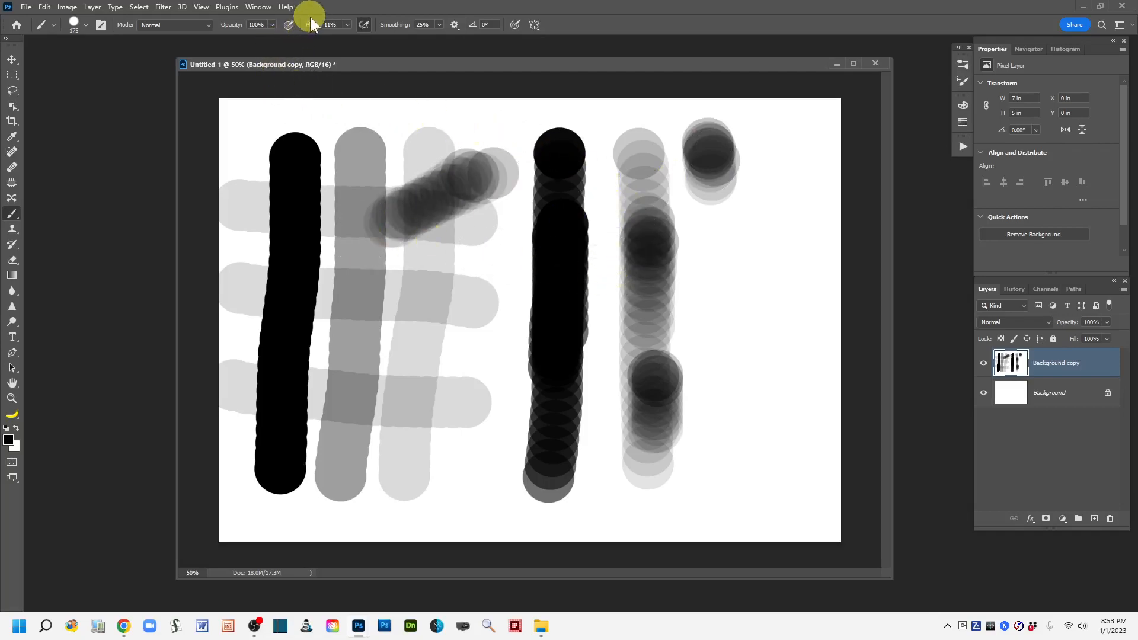
Set the brush flow to 100% and the smoothing to 0%.
left_click_drag(310, 27, 452, 28)
left_click_drag(405, 29, 365, 27)
left_click(364, 25)
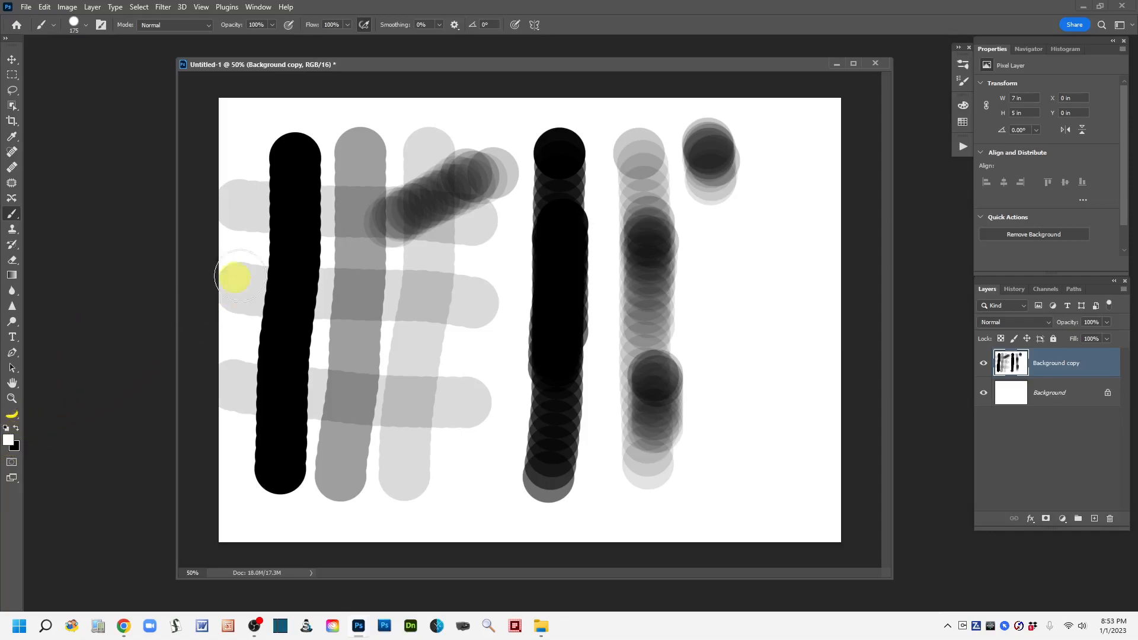
Switch the foreground color to white, shrink the brush to 90 px and paint a stroke inside the first black stroke.
key("bracketleft")
key("bracketleft")
key("bracketleft")
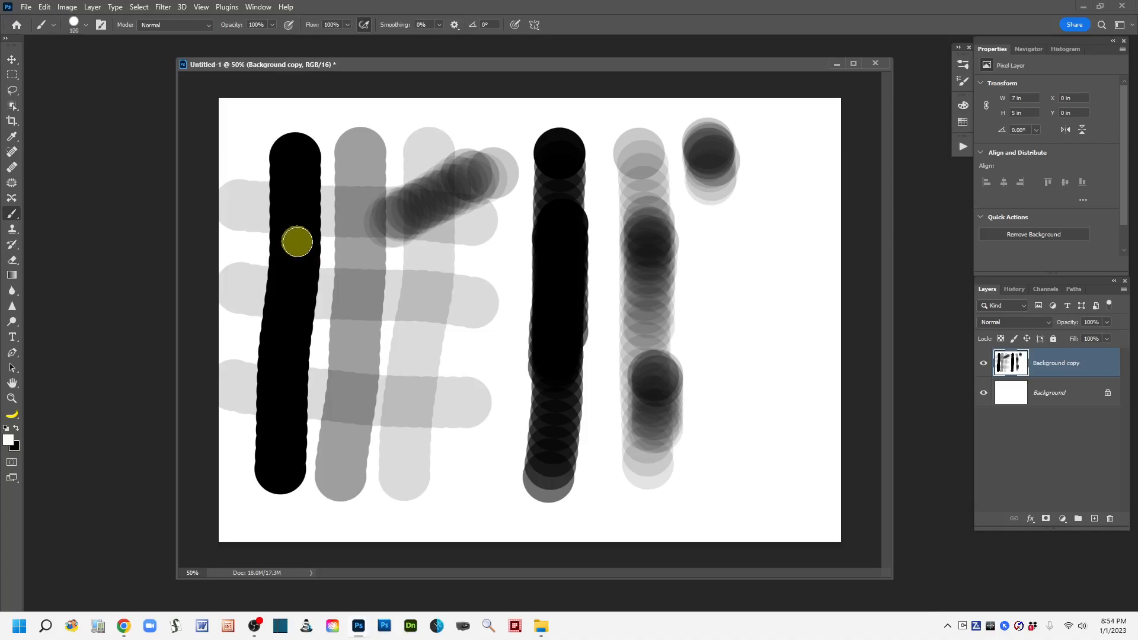
key("bracketleft")
left_click_drag(293, 180, 277, 447)
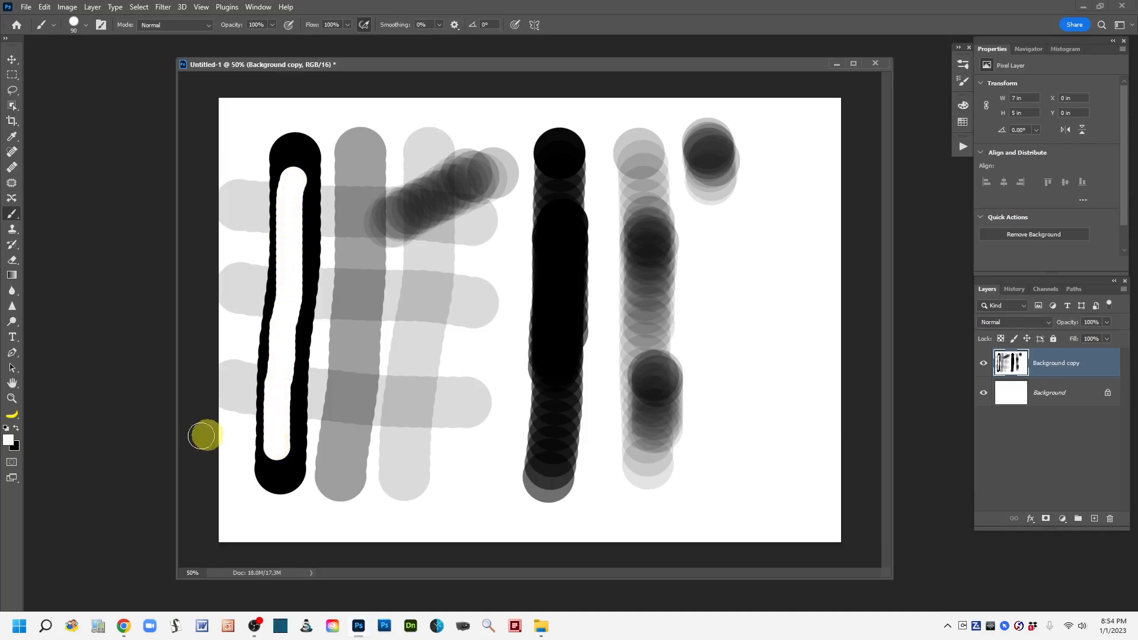
Restore the default black and white colors, reduce the brush to 45 px and paint a black stroke inside the white one.
left_click(7, 433)
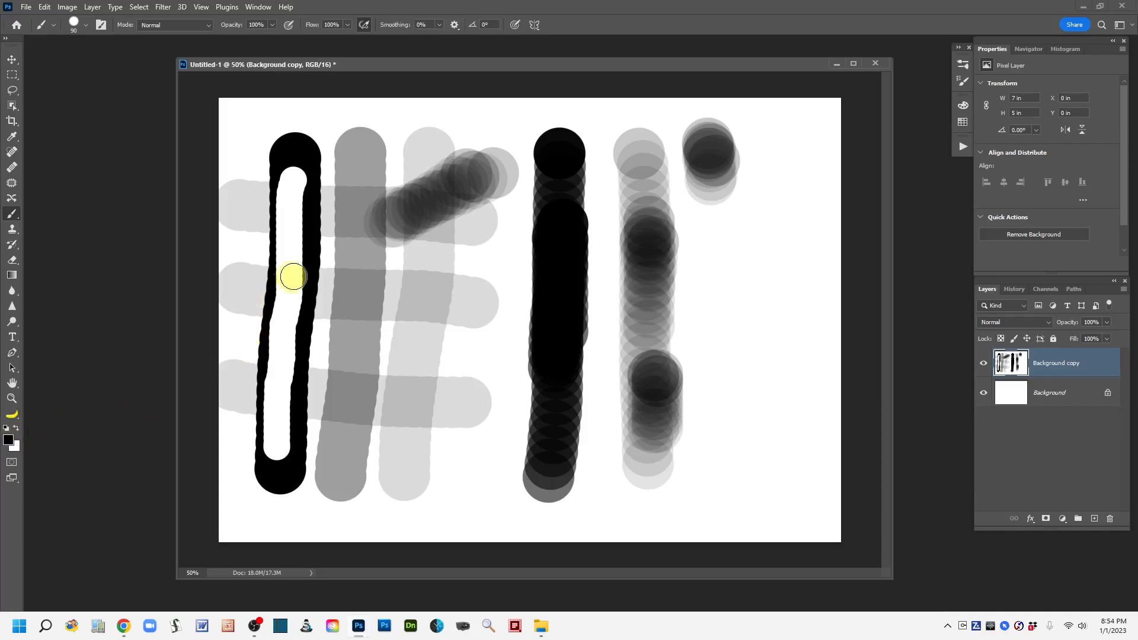
key("bracketleft")
key("bracketleft")
key("bracketleft")
key("bracketleft")
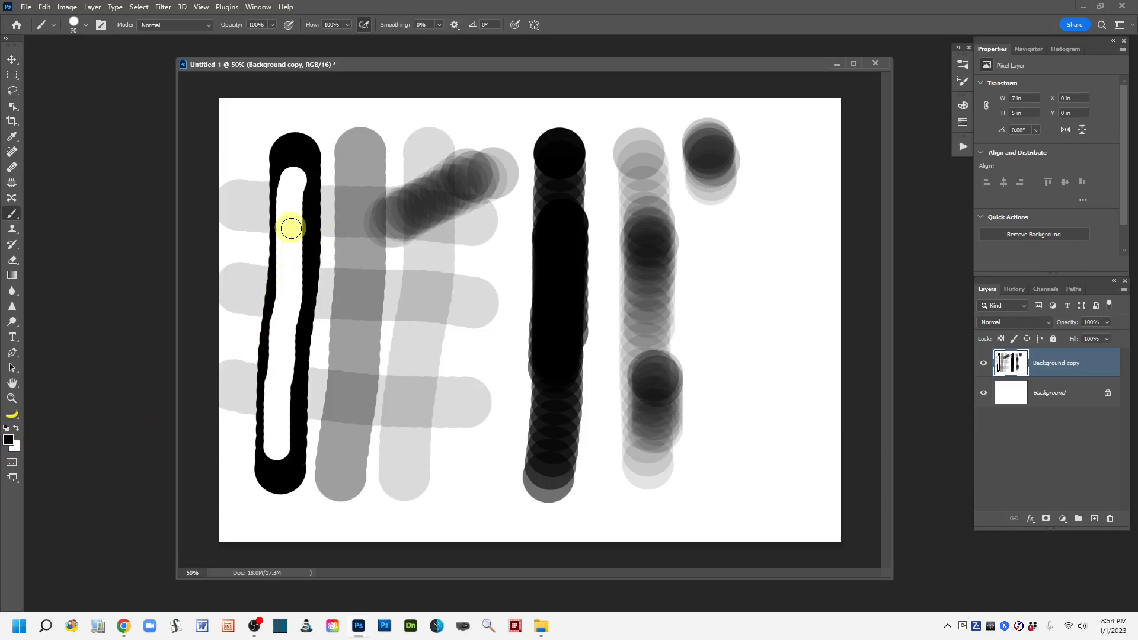
key("bracketleft")
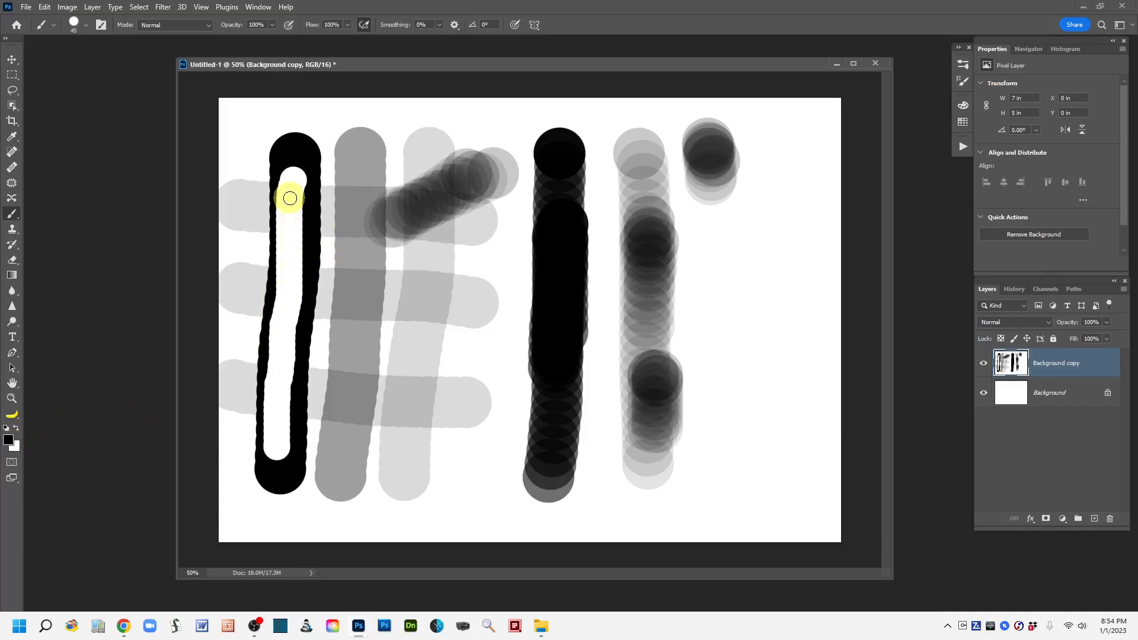
left_click_drag(289, 193, 276, 434)
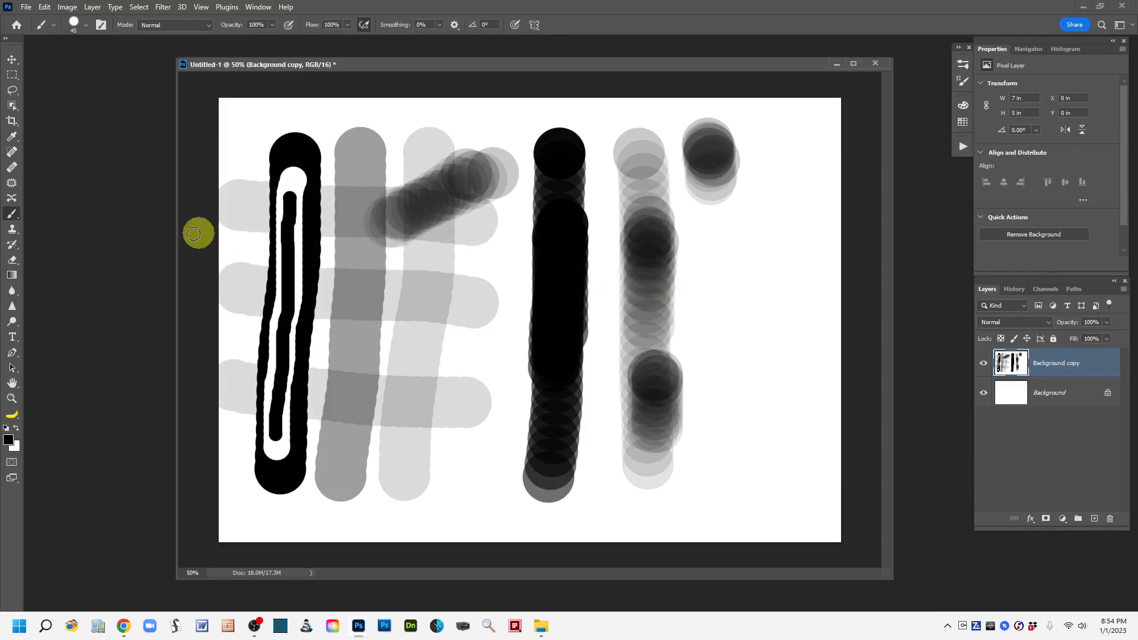
Switch to the Lasso tool and close the Untitled-1 document without saving changes.
left_click(14, 91)
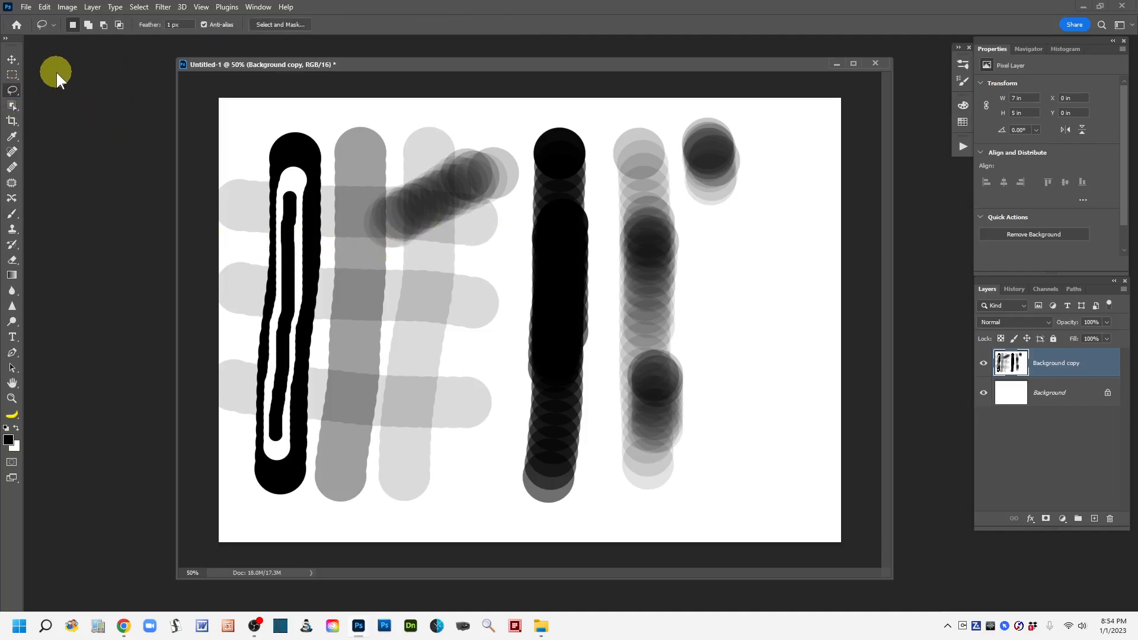
left_click(26, 7)
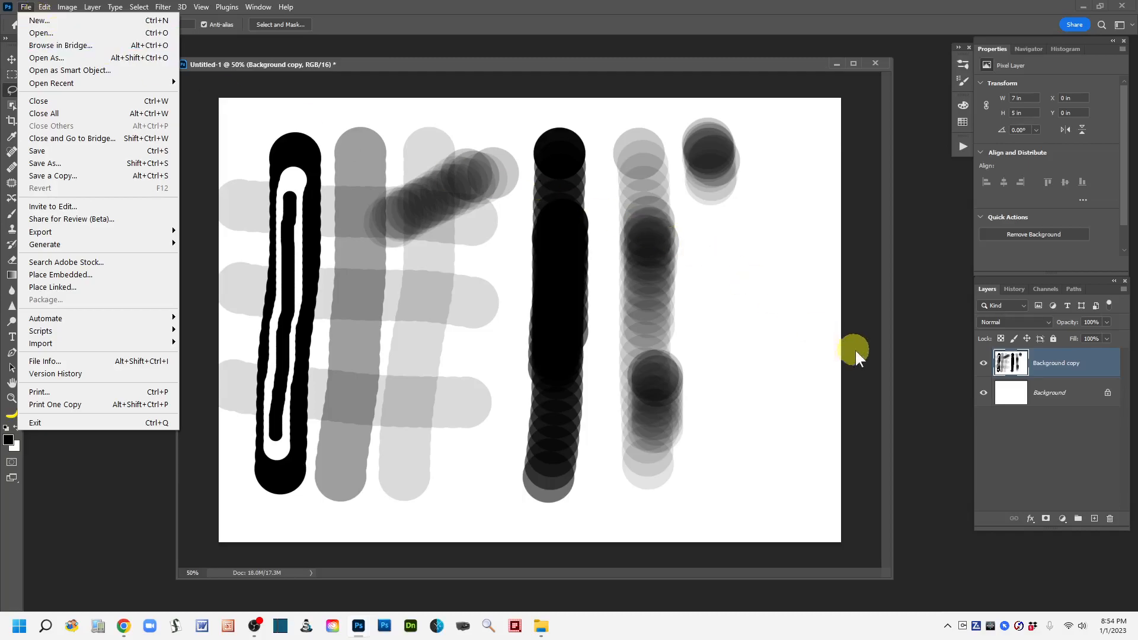
left_click(923, 349)
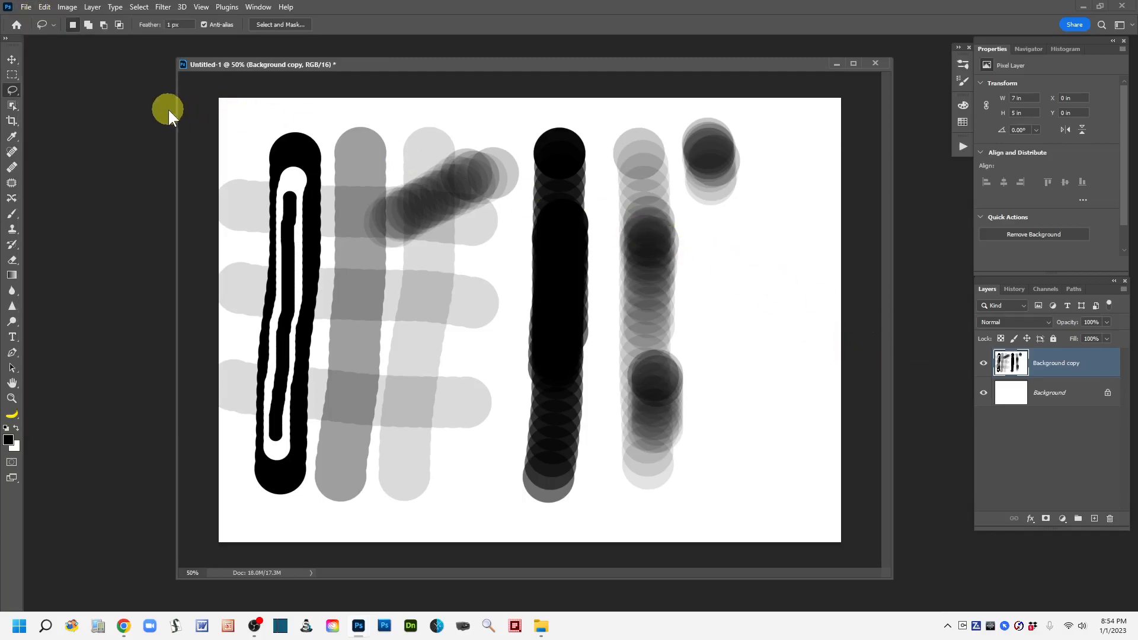
left_click(26, 9)
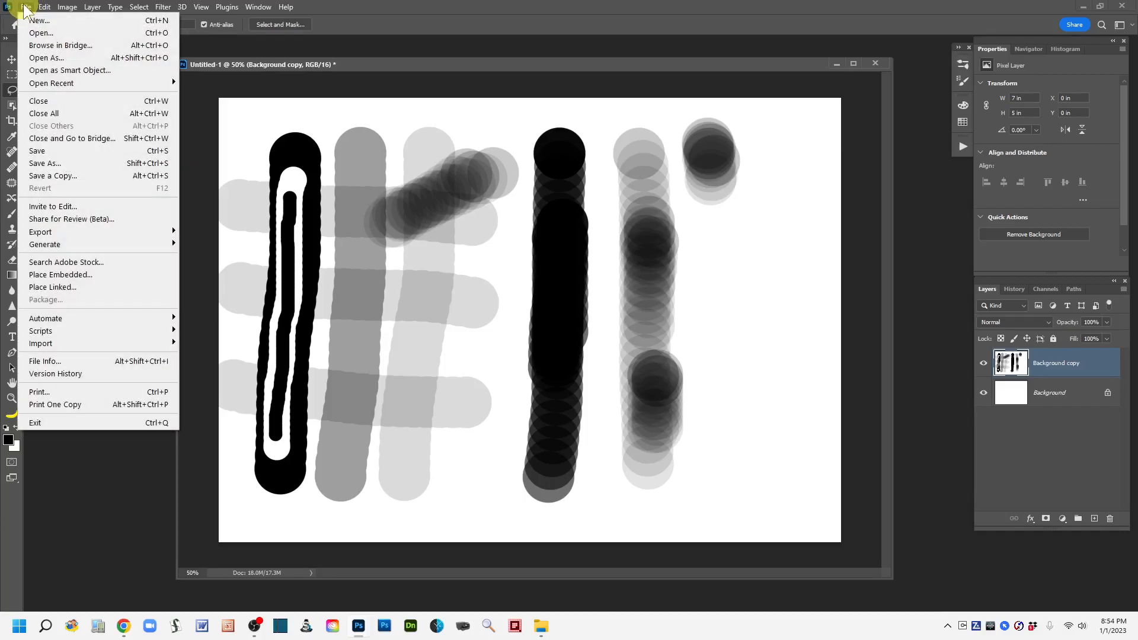
left_click(39, 102)
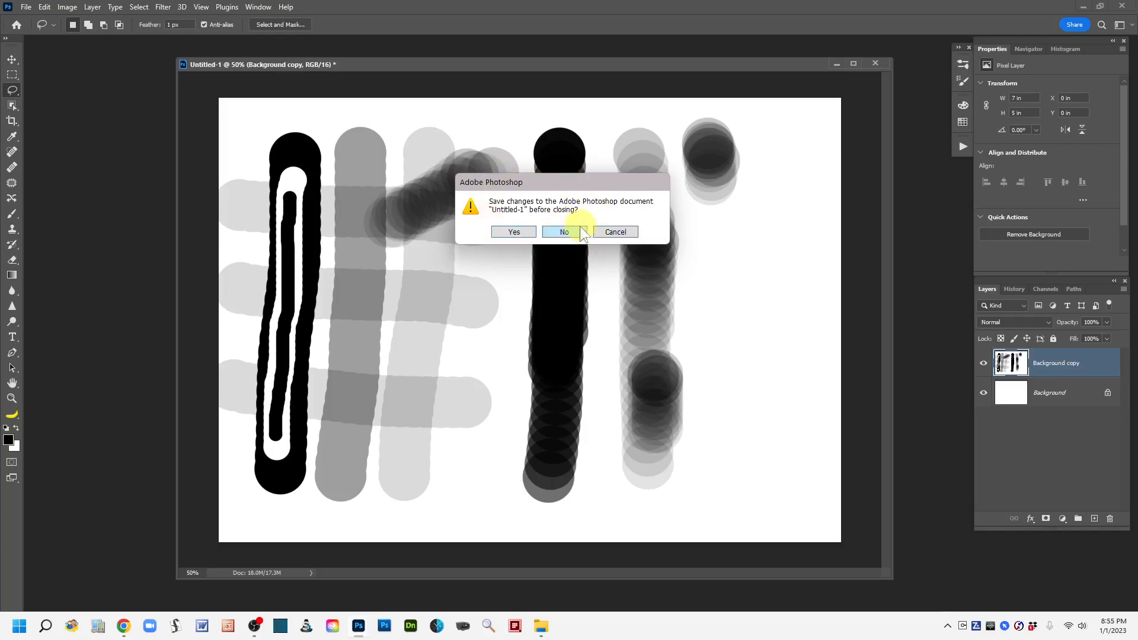
left_click(563, 233)
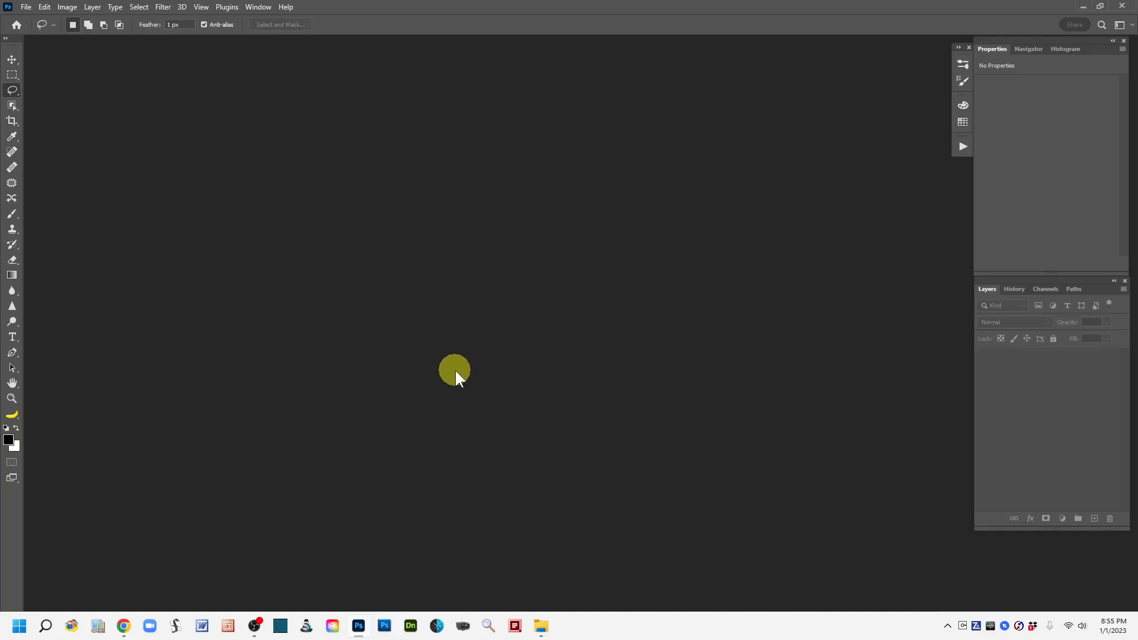
Open Open_WomanWithFlowers.jpg from the Open-Save_Images folder and enlarge its document window around the photo.
left_click(26, 9)
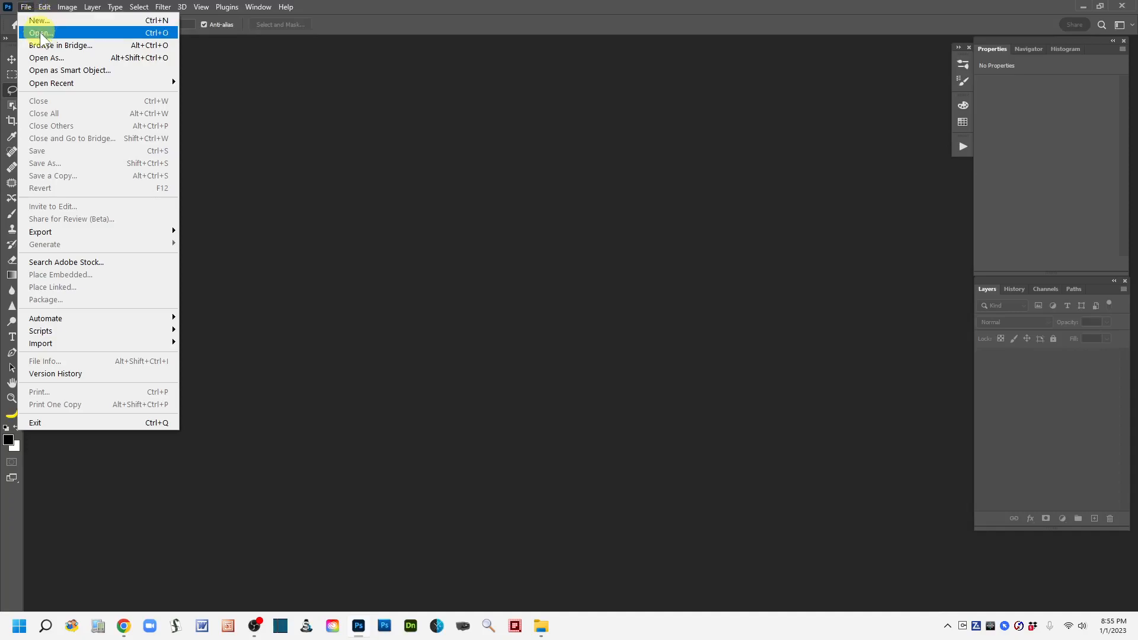
left_click(40, 34)
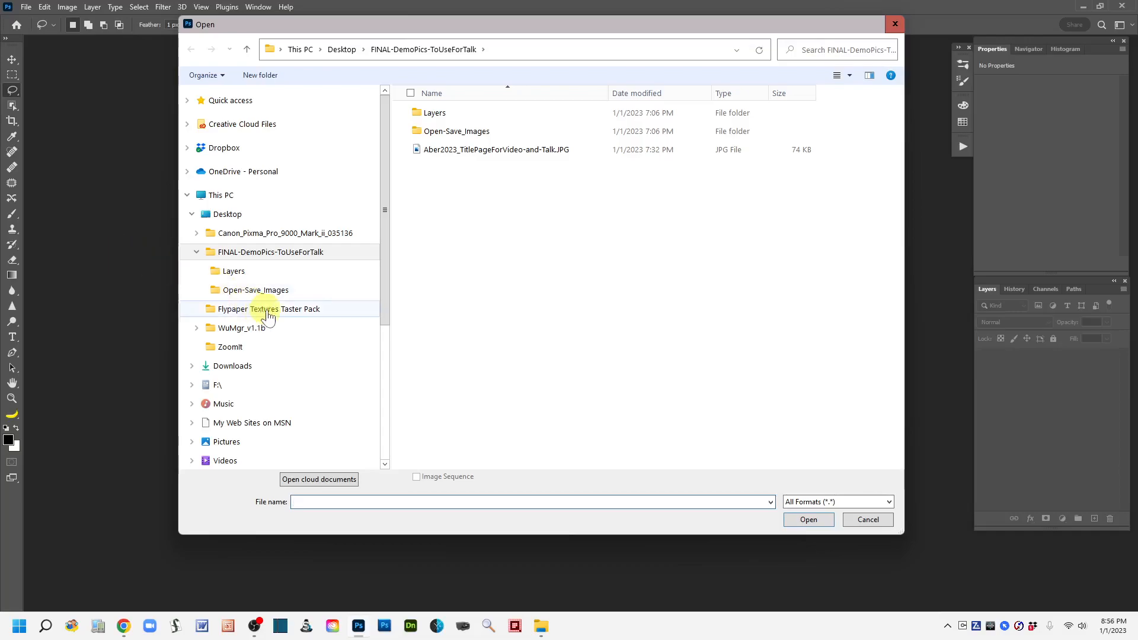
left_click_drag(578, 23, 574, 61)
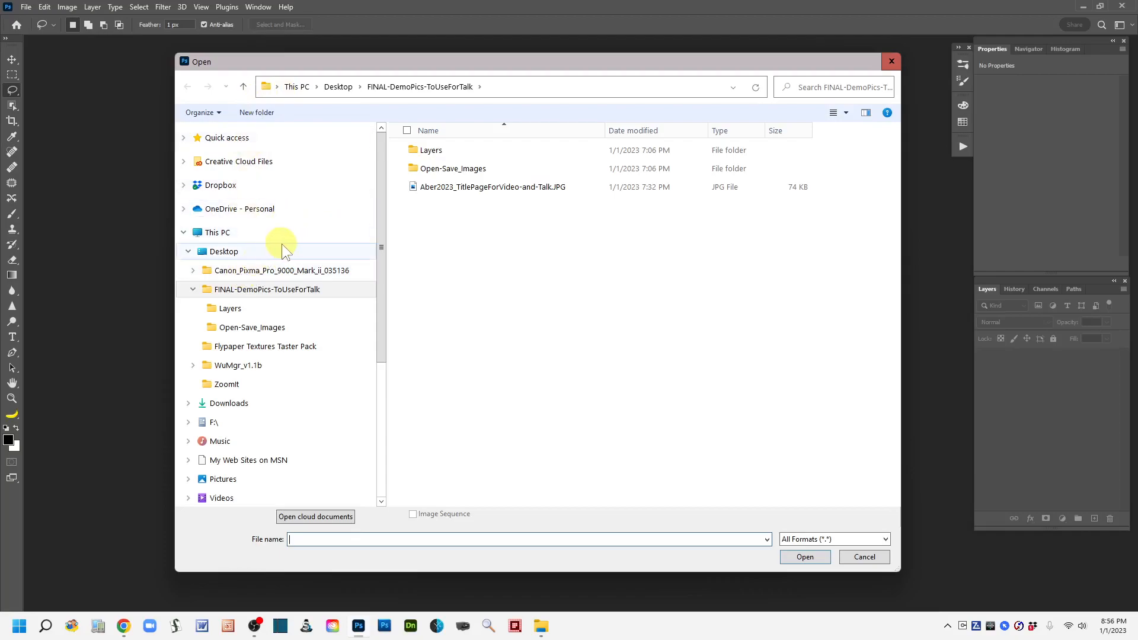
left_click(214, 332)
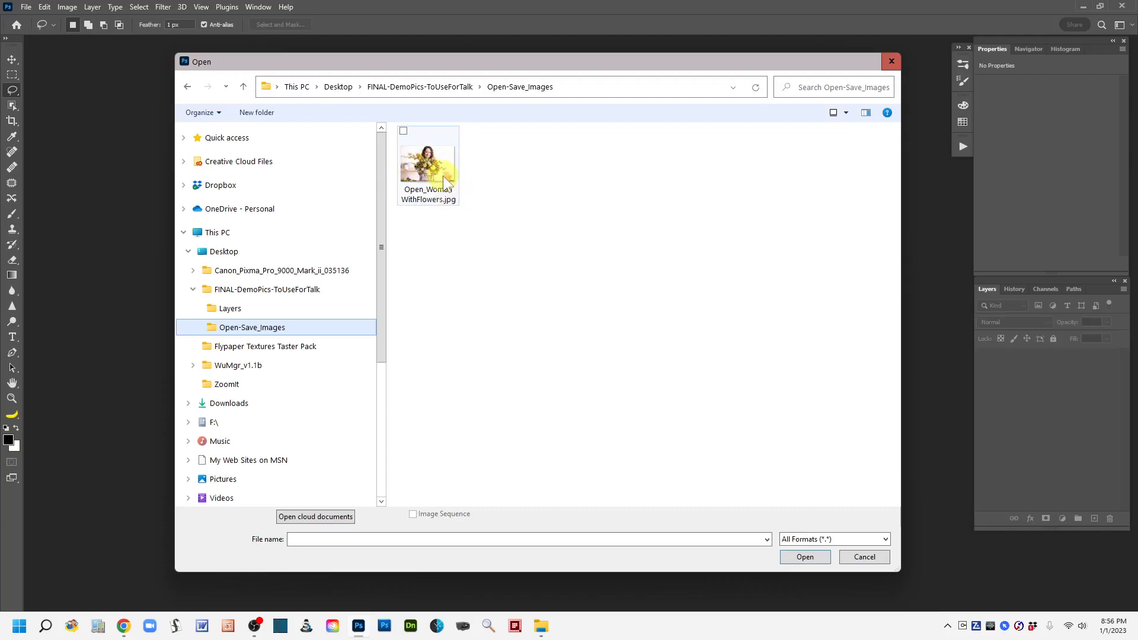
left_click(427, 169)
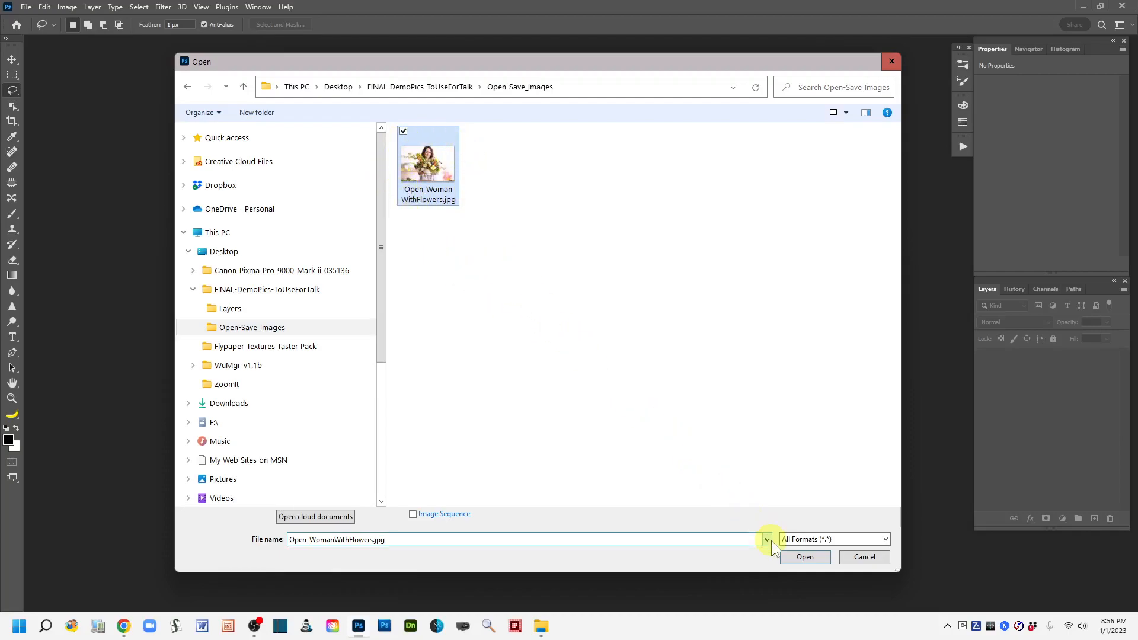
left_click(805, 558)
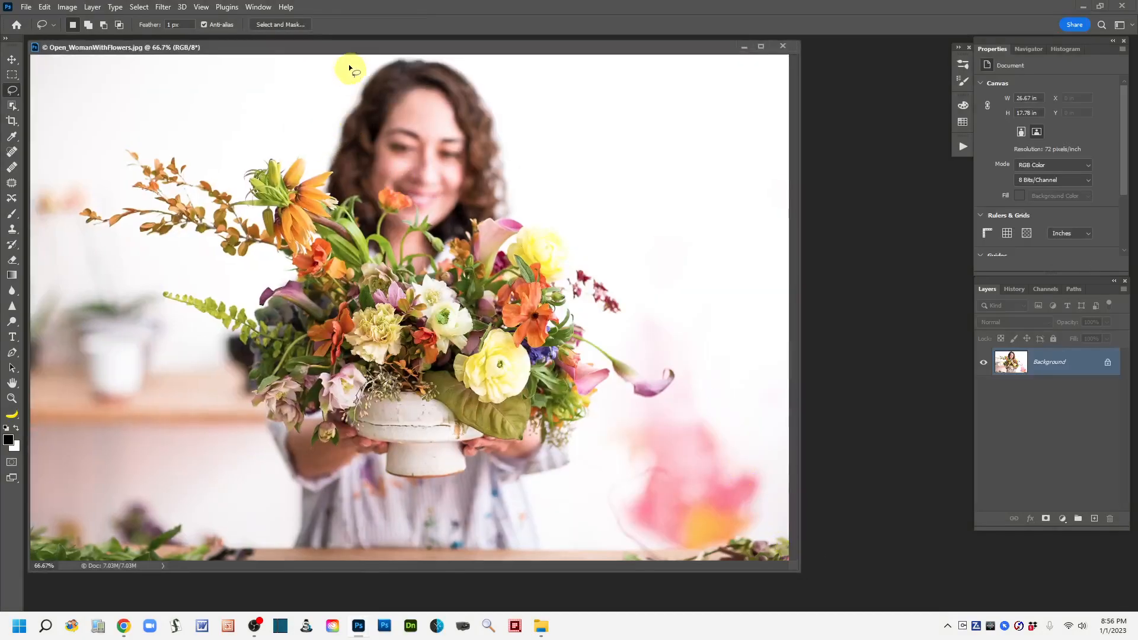
left_click_drag(339, 50, 374, 49)
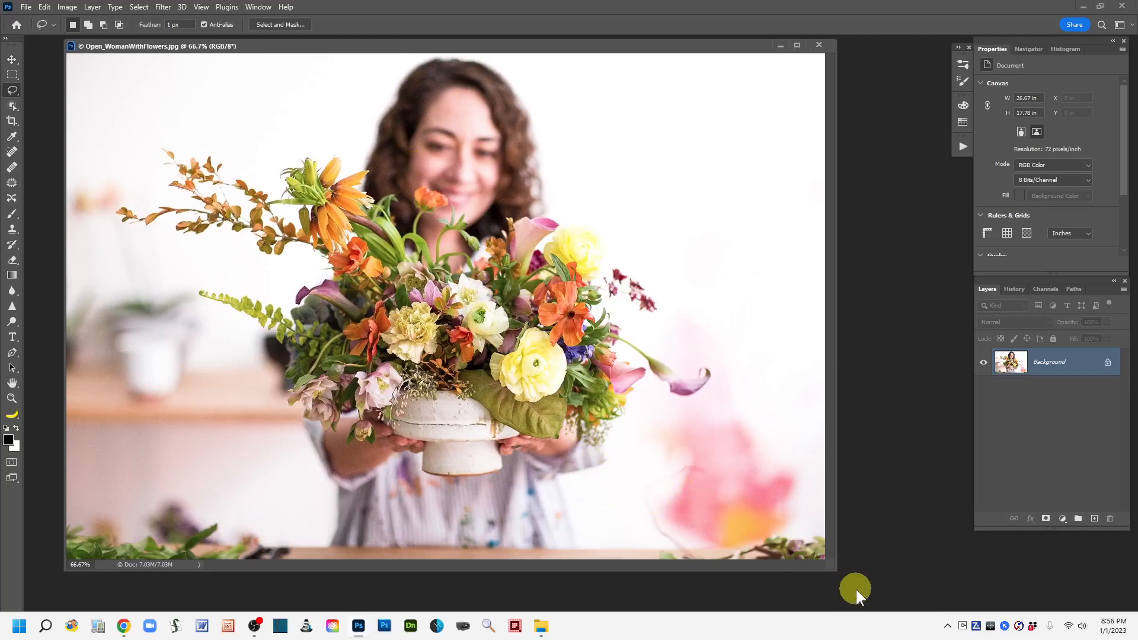
left_click_drag(836, 570, 937, 604)
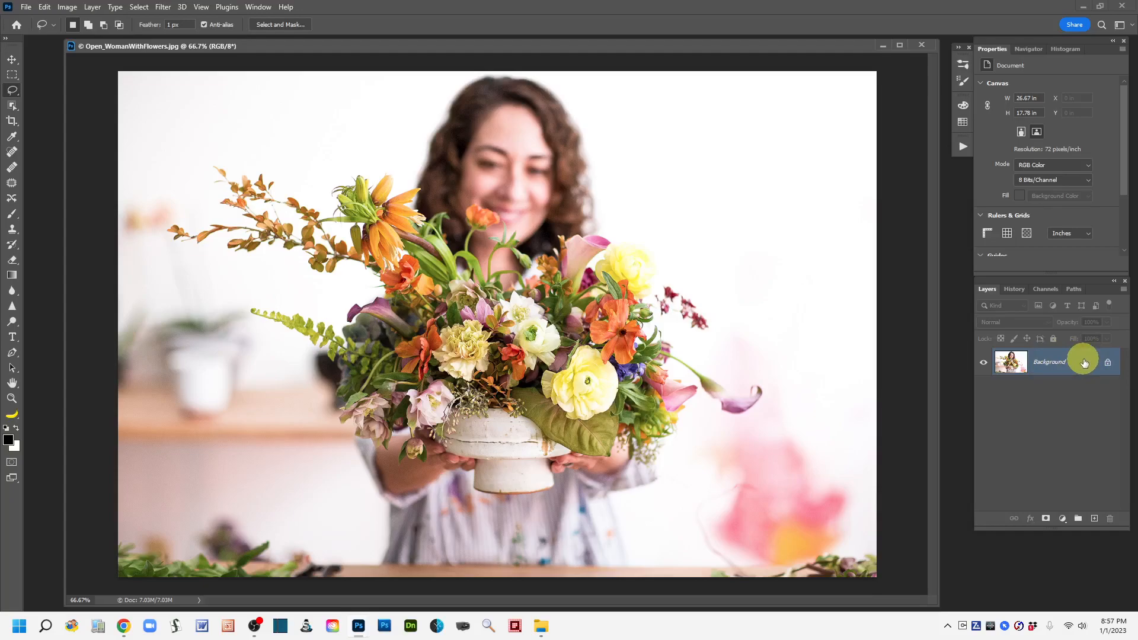
Duplicate the Background layer and rename the copy "Woman with flowers".
left_click_drag(1084, 363, 1094, 520)
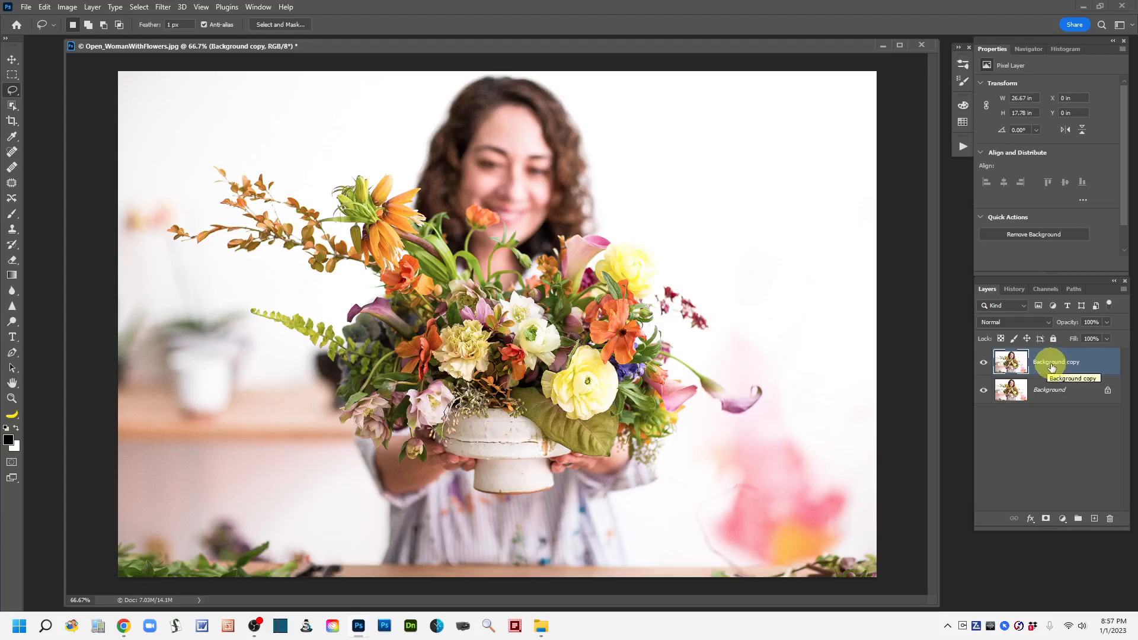
double_click(1047, 363)
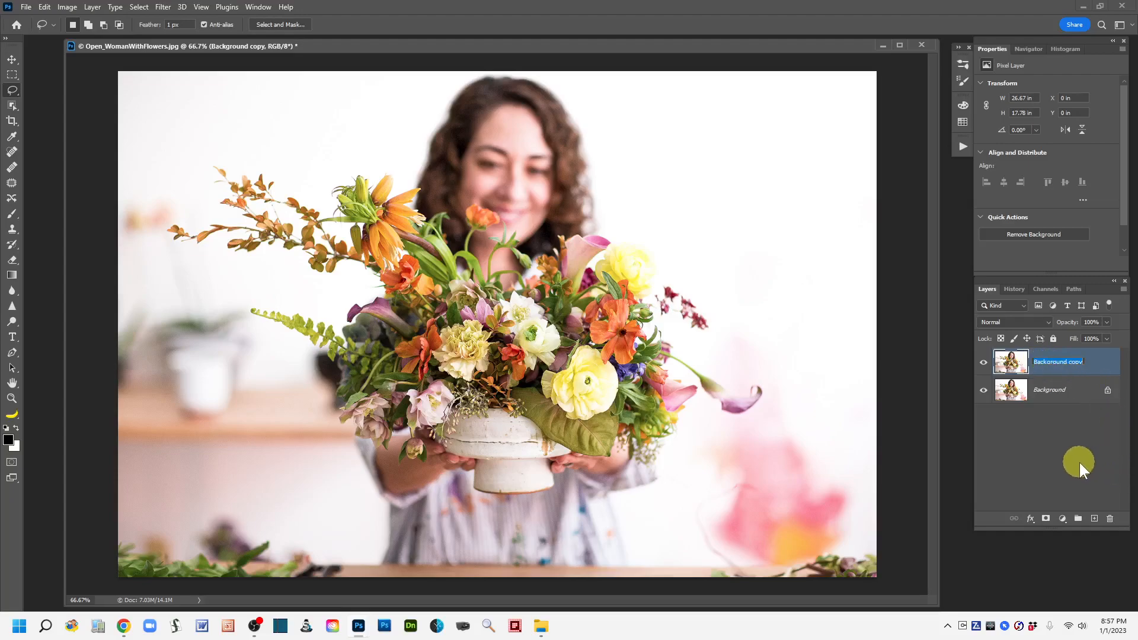
type("Woman with flowers")
left_click(1107, 368)
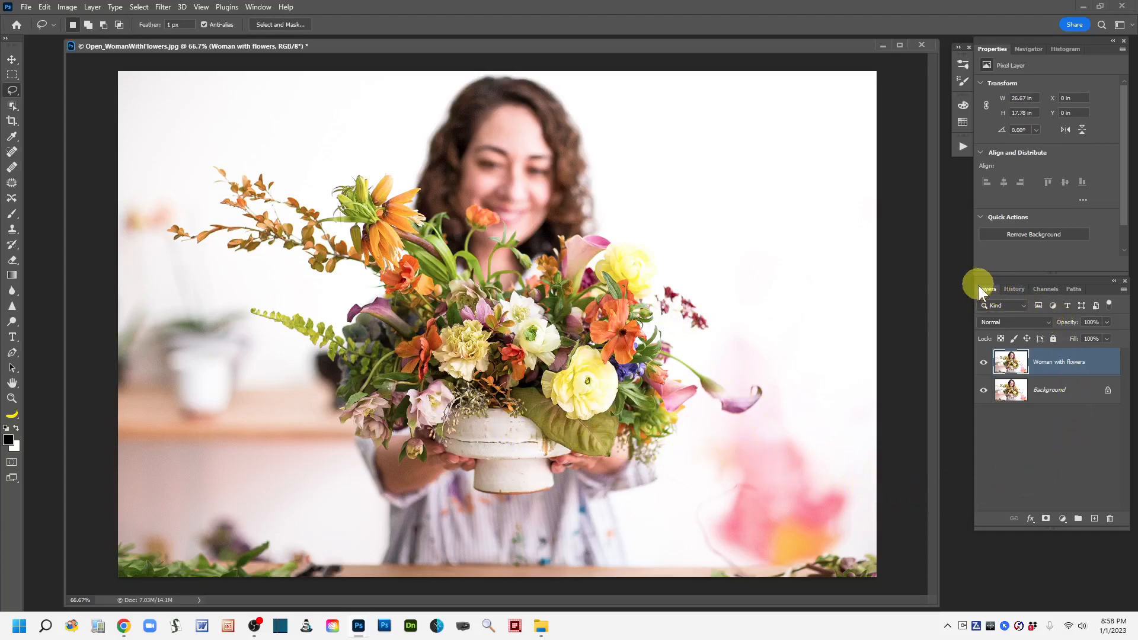
Add a Hue/Saturation adjustment layer above the Woman with flowers layer and select its adjustment thumbnail.
left_click(1064, 517)
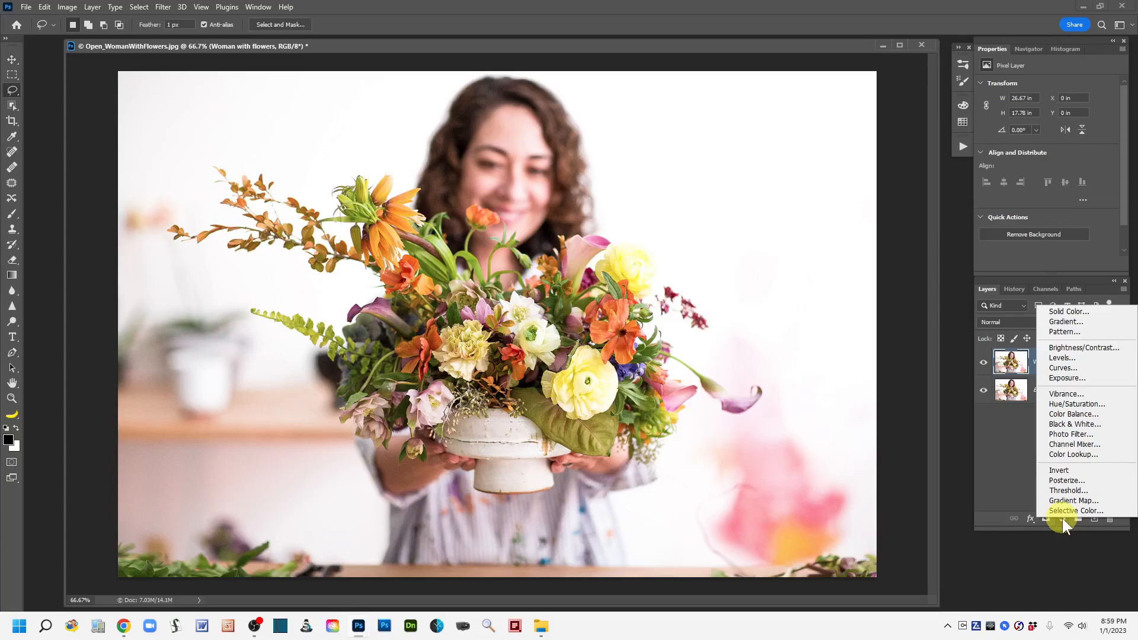
left_click(1119, 409)
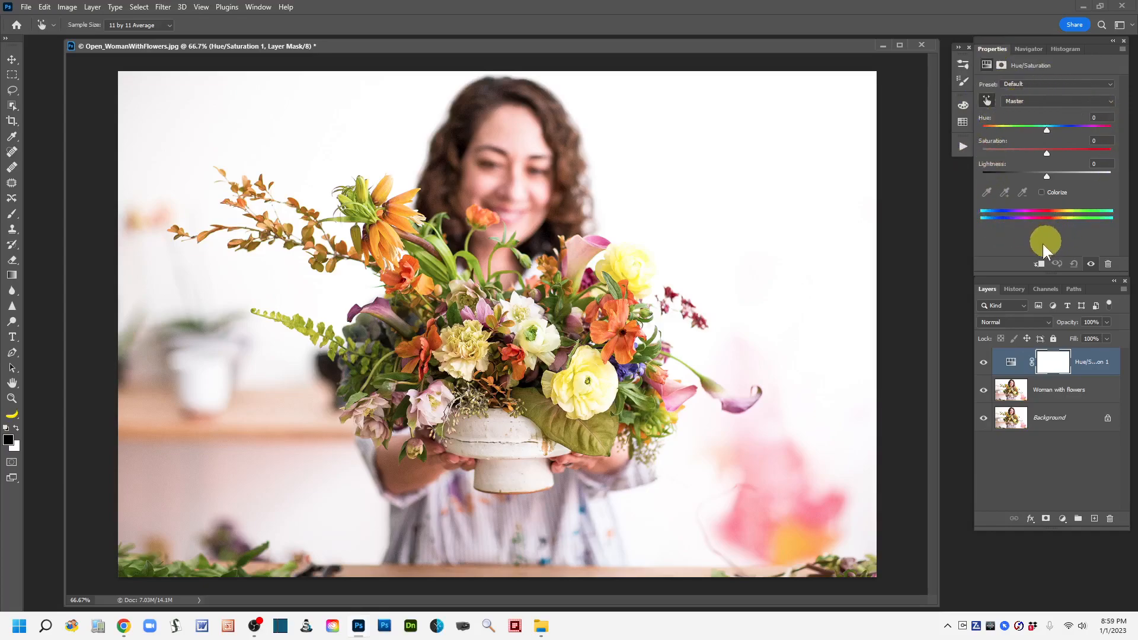
left_click(1013, 362)
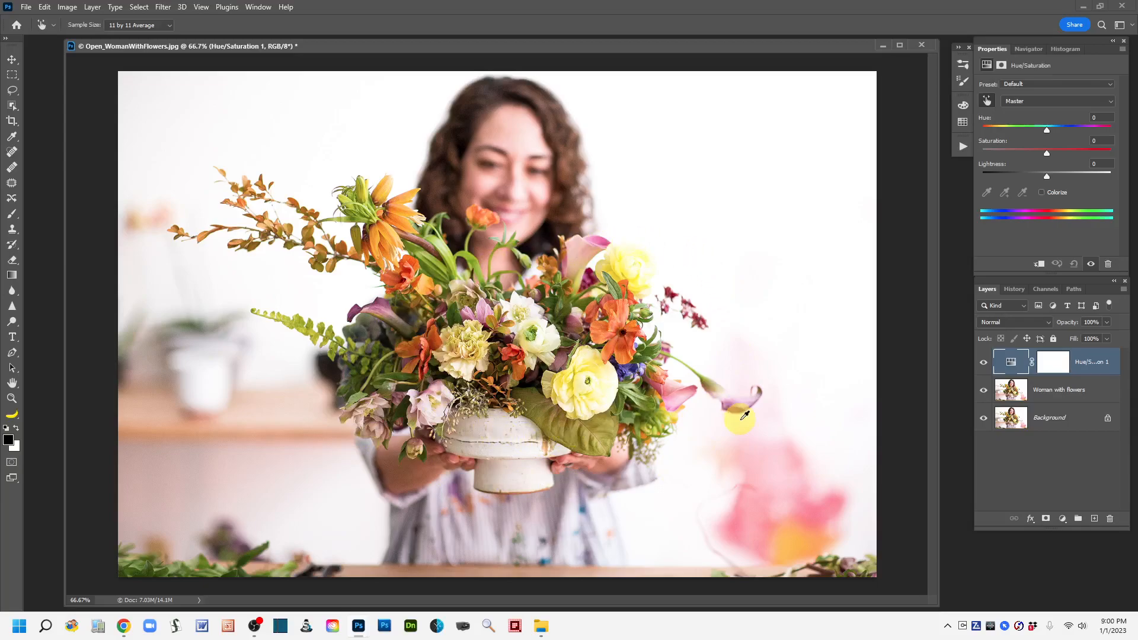
Invert the Hue/Saturation layer's mask to black and invert it back to white.
left_click(1056, 364)
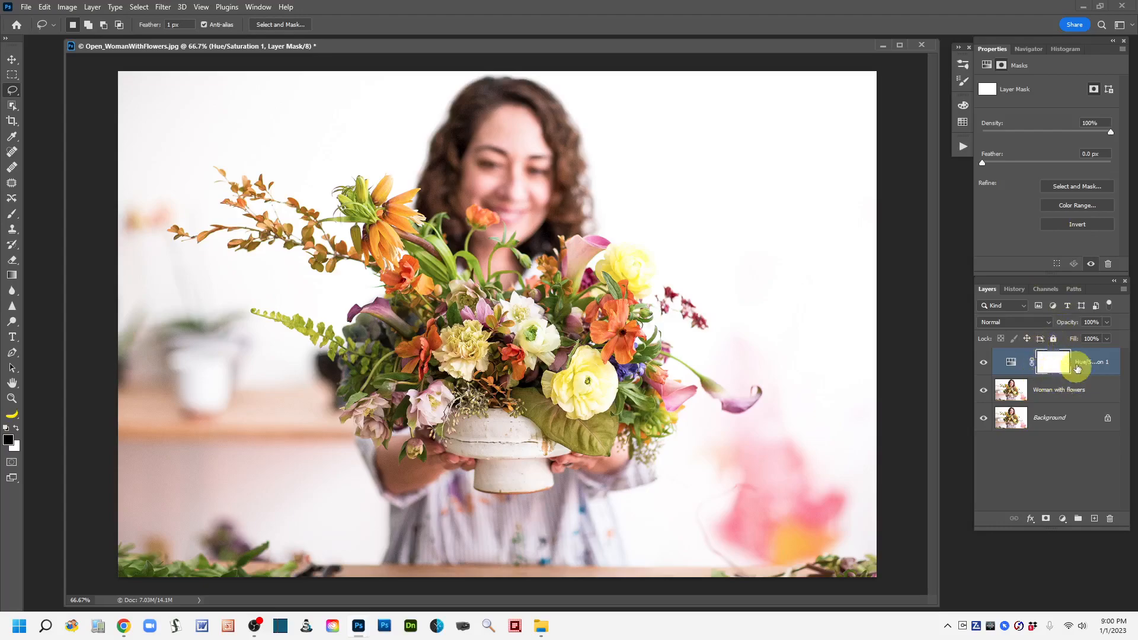
left_click(1075, 224)
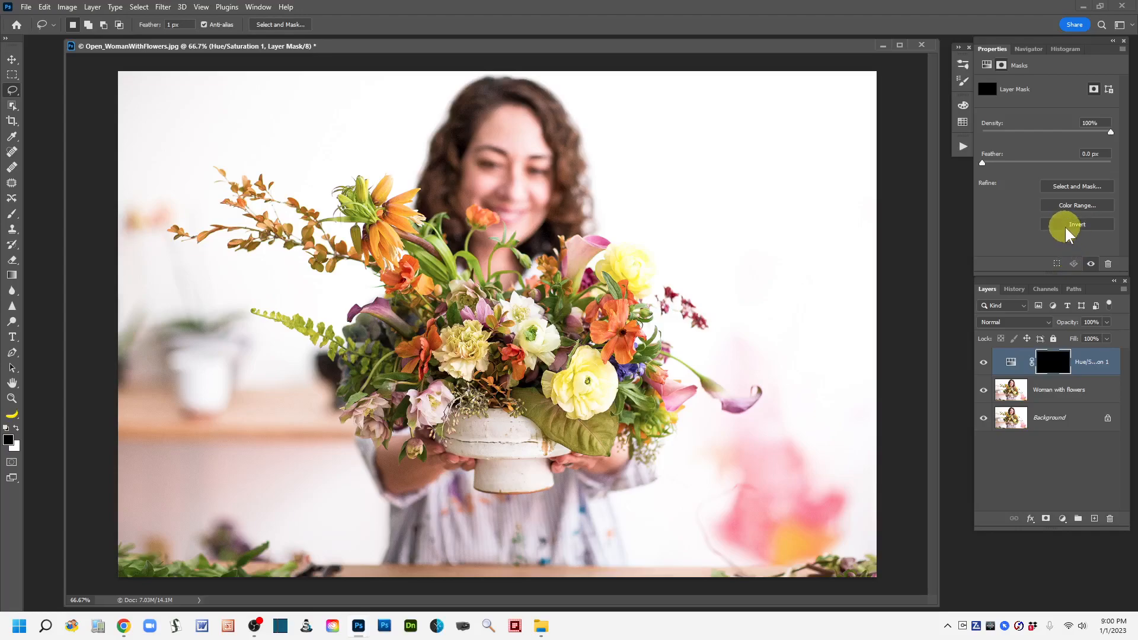
left_click(1066, 228)
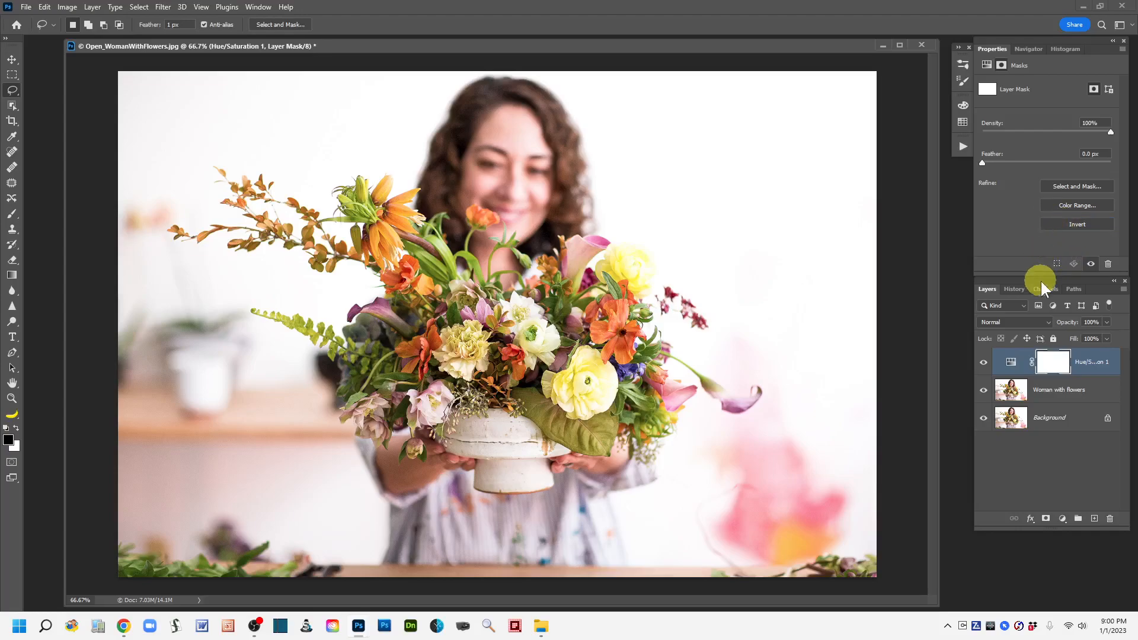
Try a Master saturation of +42 and lightness of +2 in the Hue/Saturation adjustment, and reset both to 0.
left_click(1012, 362)
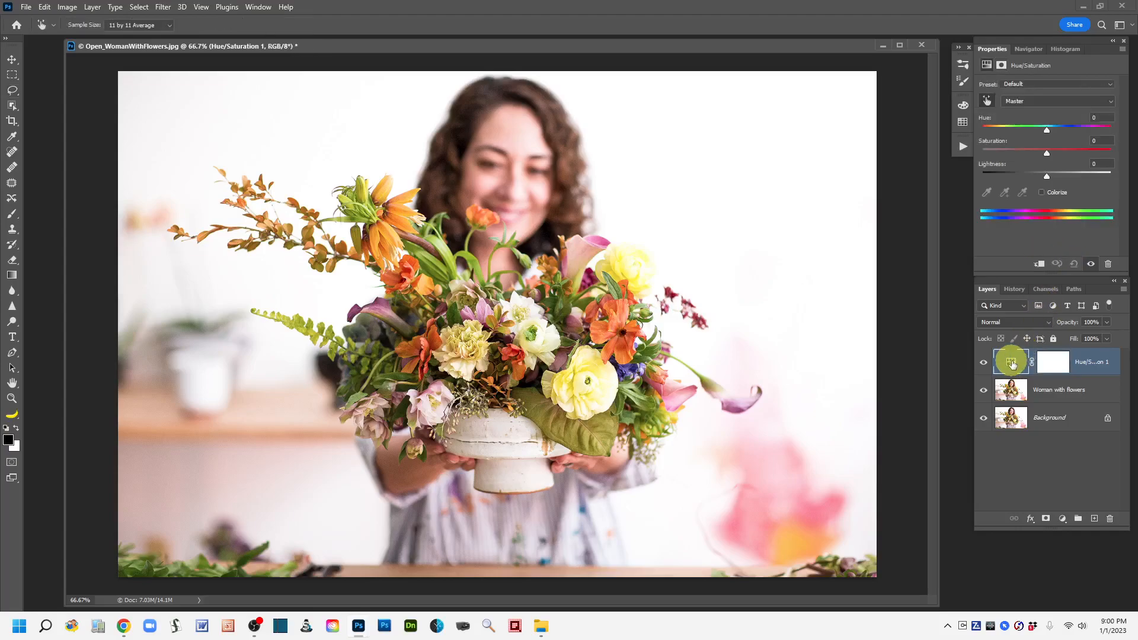
left_click(13, 93)
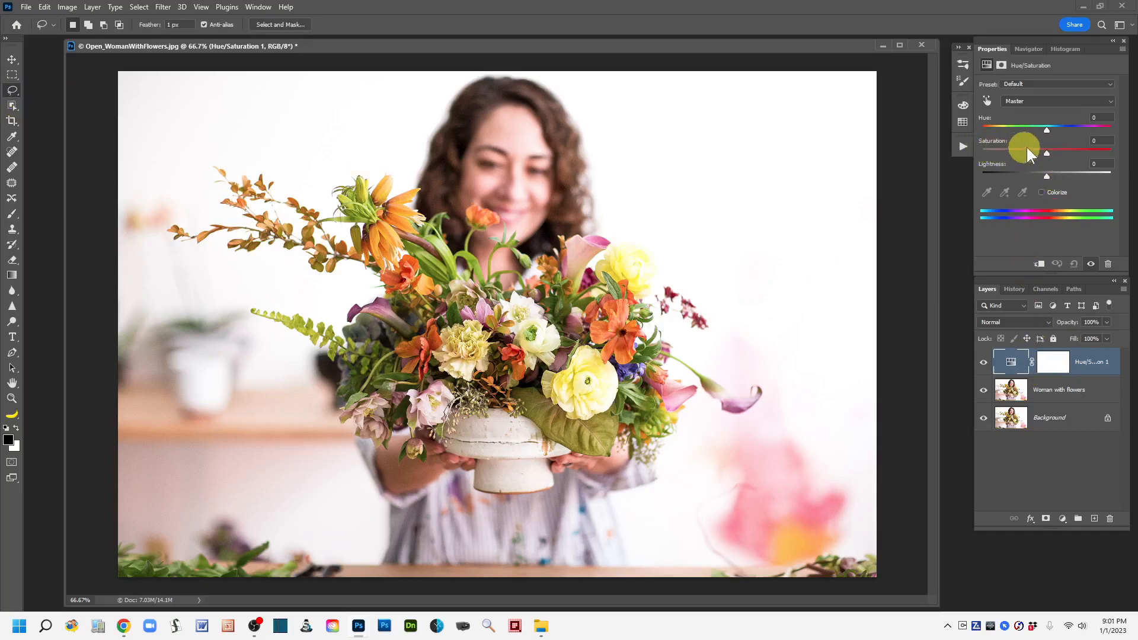
left_click_drag(1044, 151, 1073, 161)
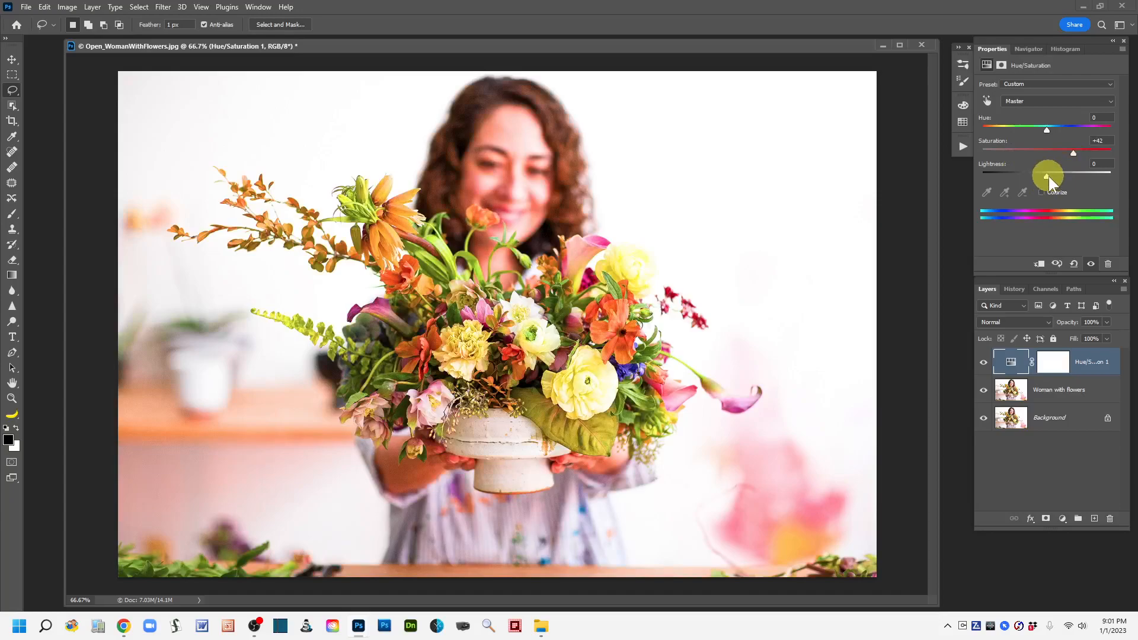
mouse_move(1047, 176)
left_mouse_down()
mouse_move(1082, 180)
mouse_move(1023, 169)
mouse_move(1048, 173)
left_mouse_up()
left_click_drag(1073, 153, 1059, 153)
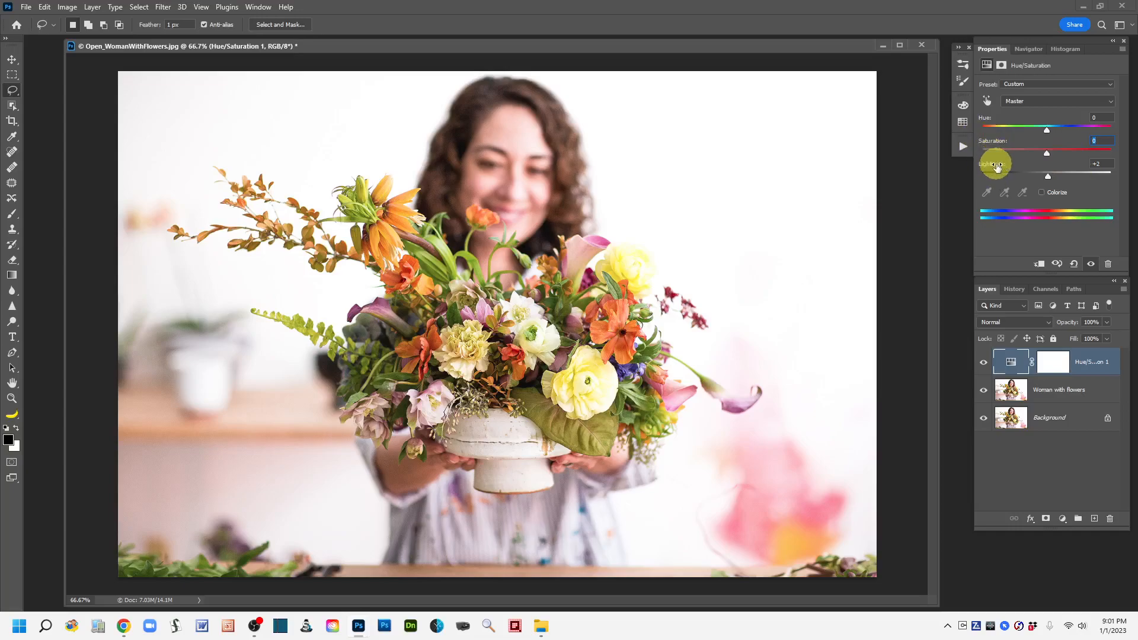
left_click_drag(995, 166, 990, 165)
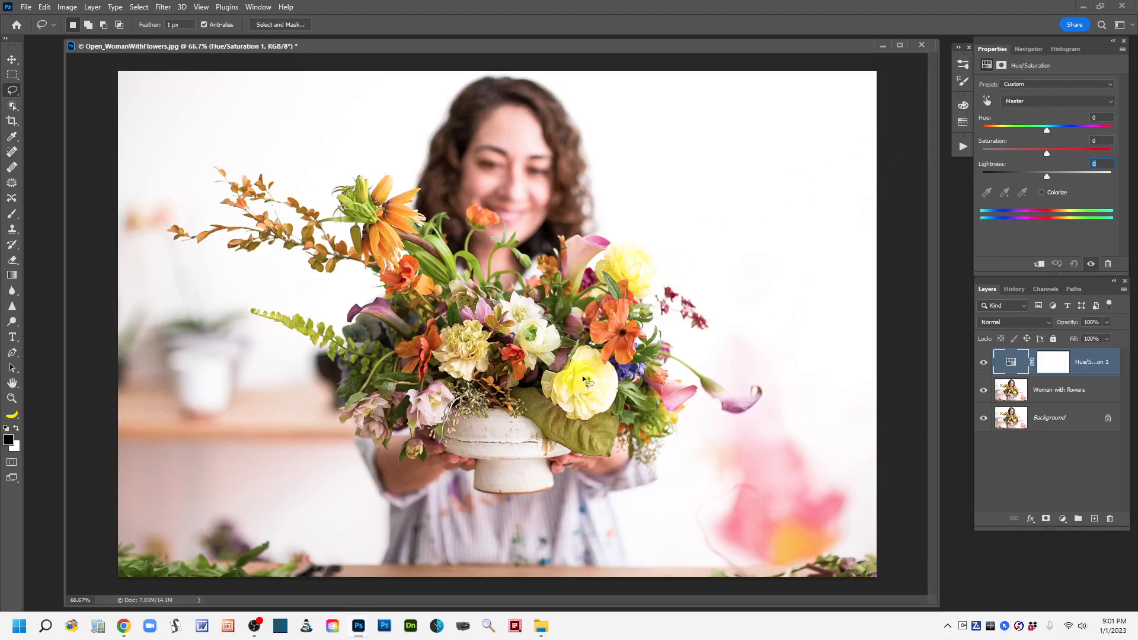
Try a saturation of +61 on the Greens, set it back, and test the saturation of the Magentas.
left_click(1109, 103)
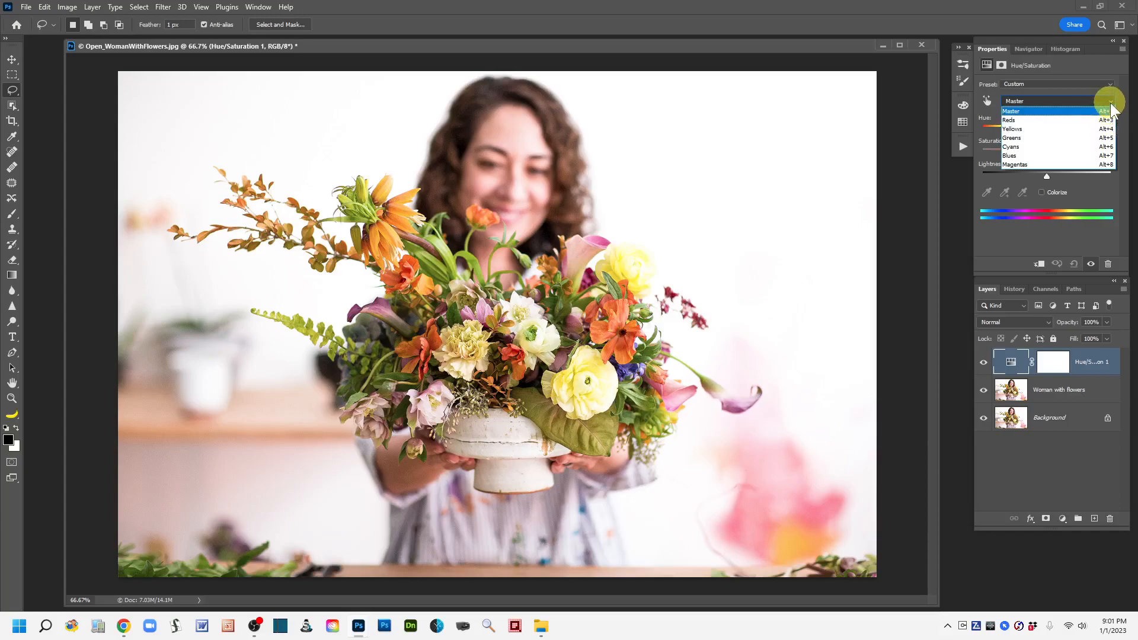
left_click(1019, 137)
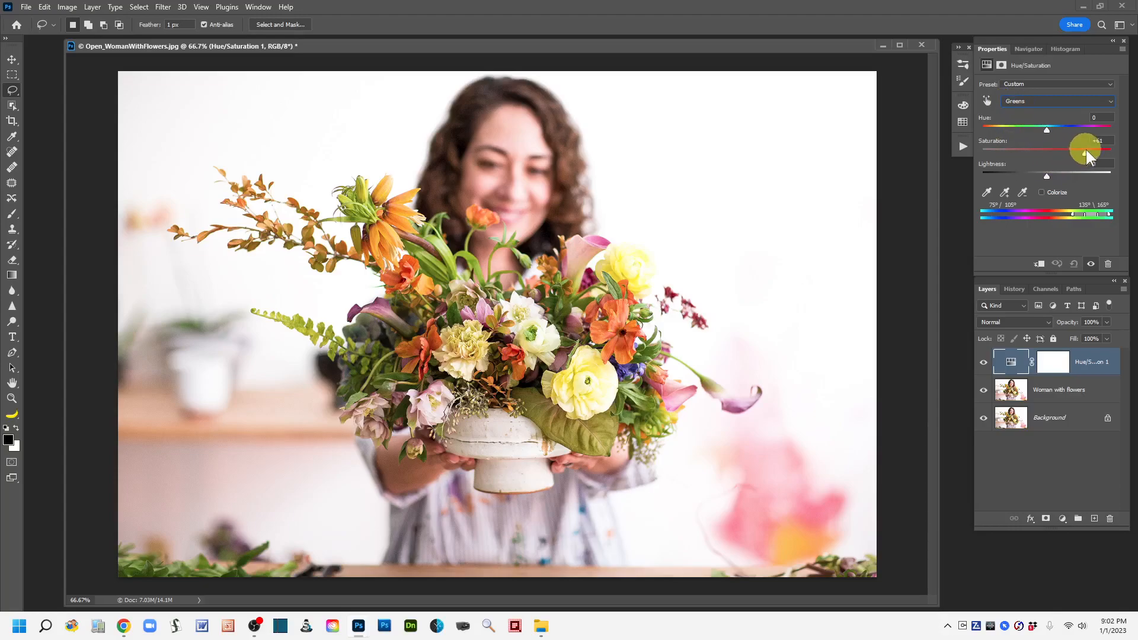
left_click_drag(1087, 152, 1044, 158)
left_click(1110, 102)
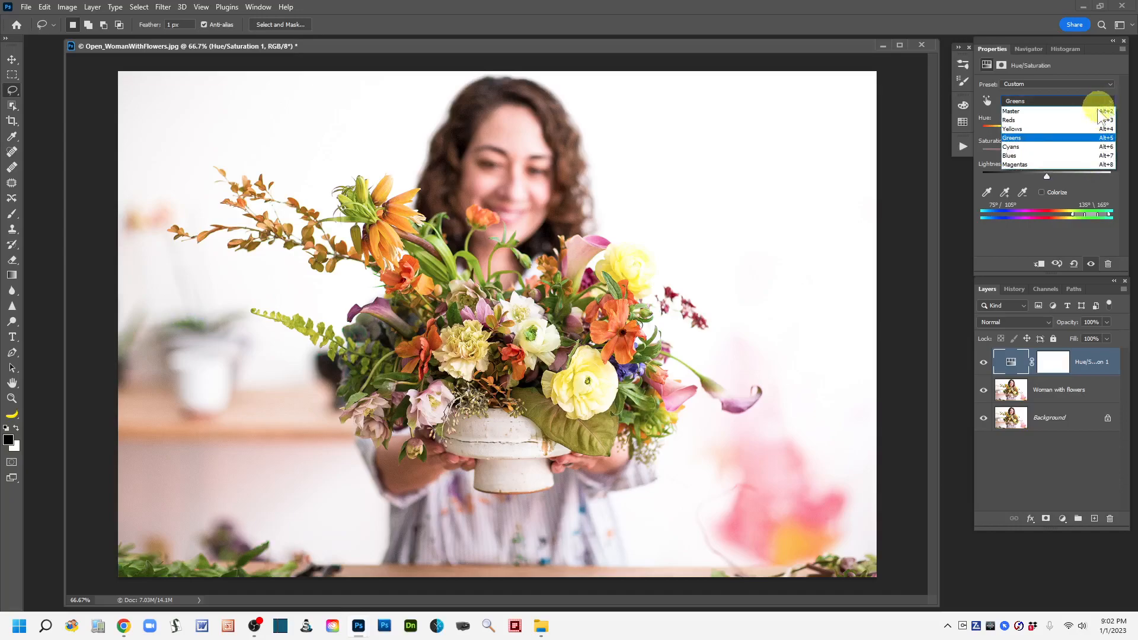
left_click(1028, 172)
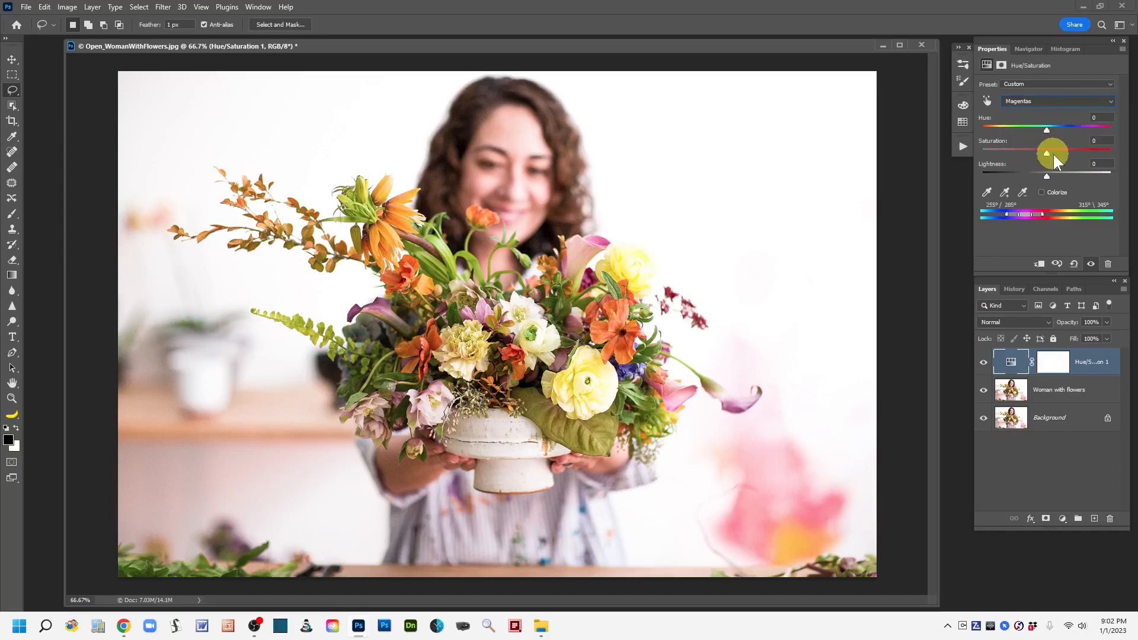
mouse_move(1046, 153)
left_mouse_down()
mouse_move(1106, 153)
mouse_move(1019, 158)
mouse_move(1095, 158)
mouse_move(1048, 156)
left_mouse_up()
Set the Yellows saturation to +26 and lightness to +8 in the Hue/Saturation adjustment.
left_click(1108, 100)
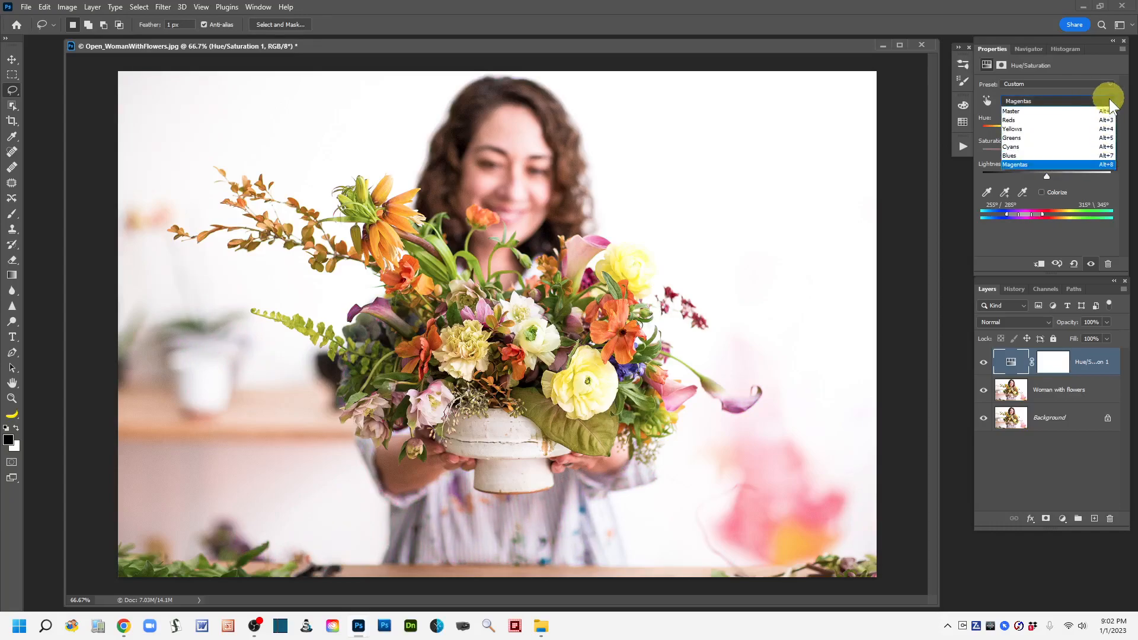
left_click(1030, 129)
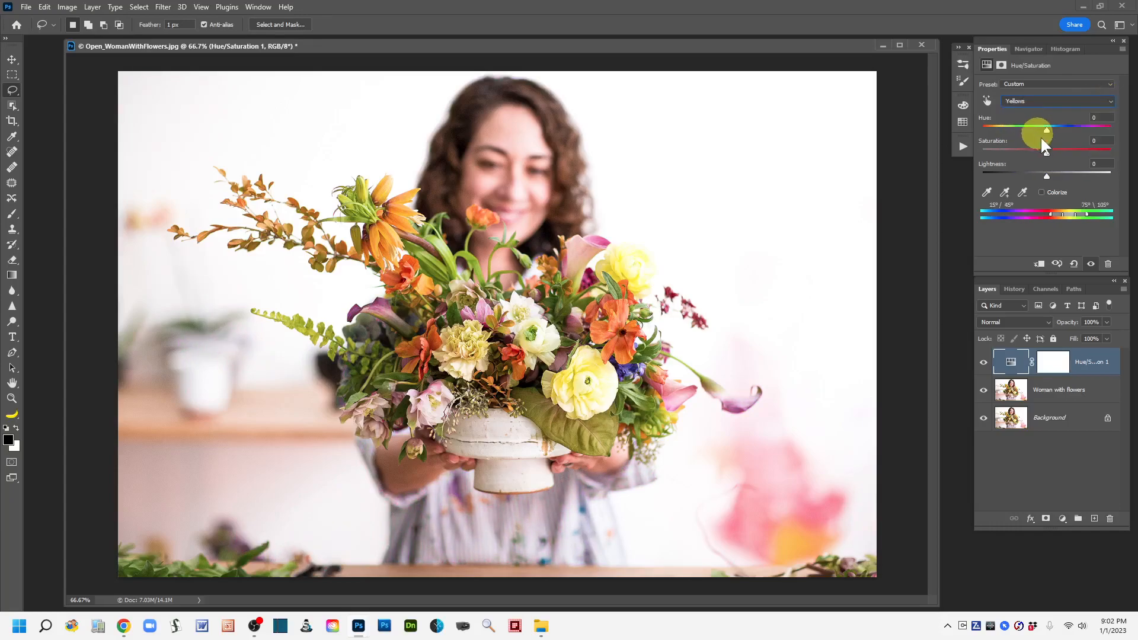
left_click_drag(1044, 151, 1072, 160)
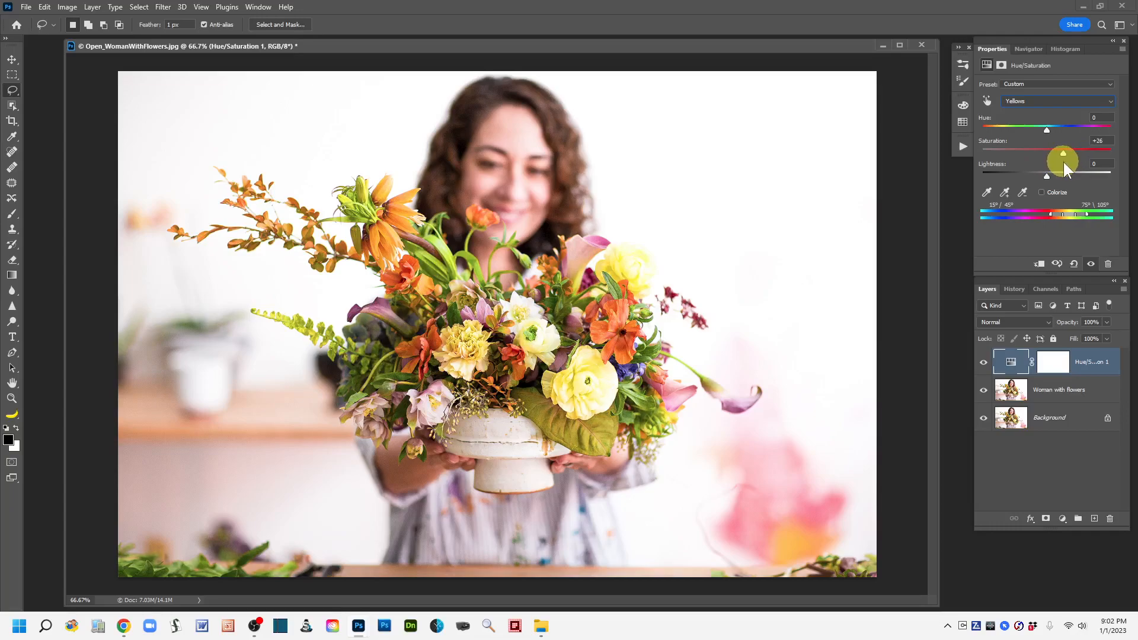
mouse_move(1054, 173)
left_mouse_down()
mouse_move(1036, 177)
mouse_move(1050, 176)
left_mouse_up()
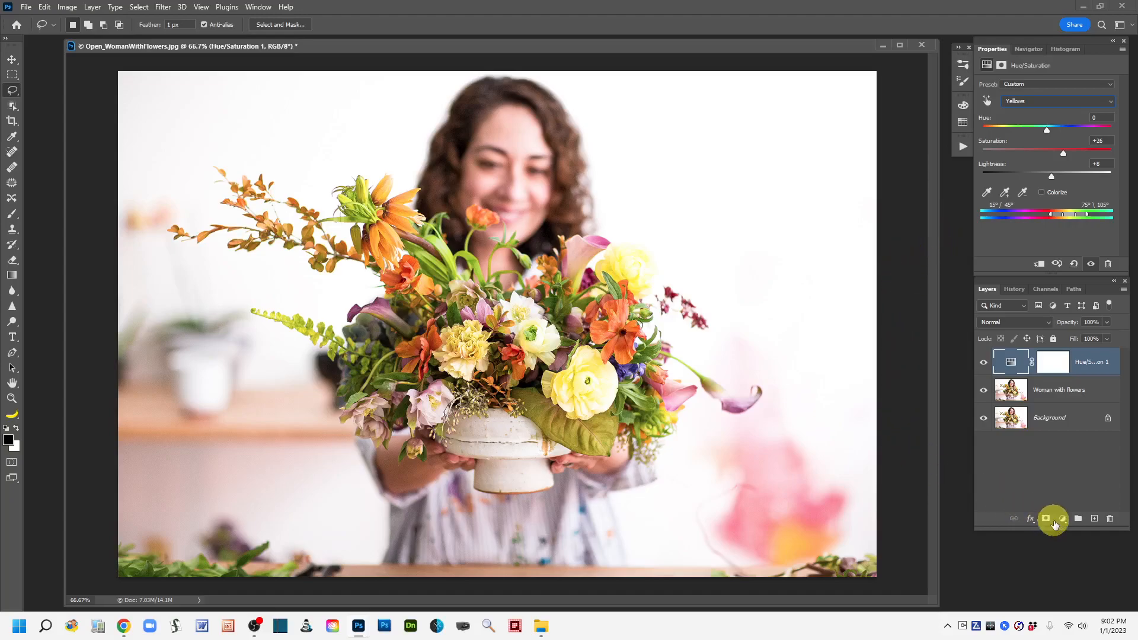
On the Woman with flowers layer, select the woman's hair with the Quick Selection tool at size 30, leaving out her face.
left_click(1014, 401)
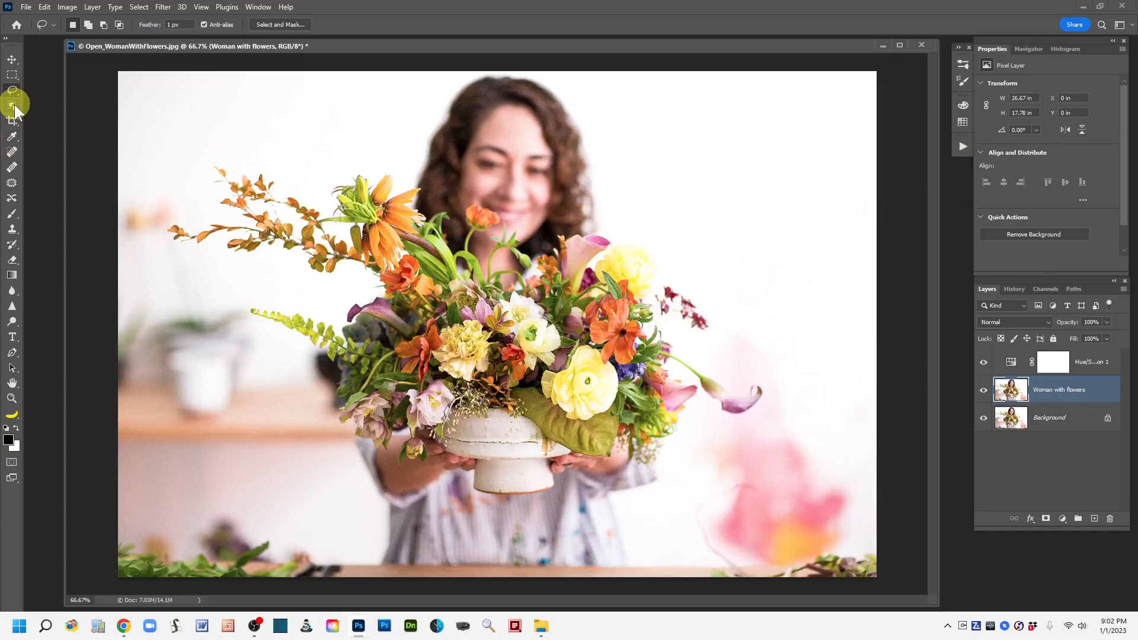
left_click(14, 108)
left_click(55, 117)
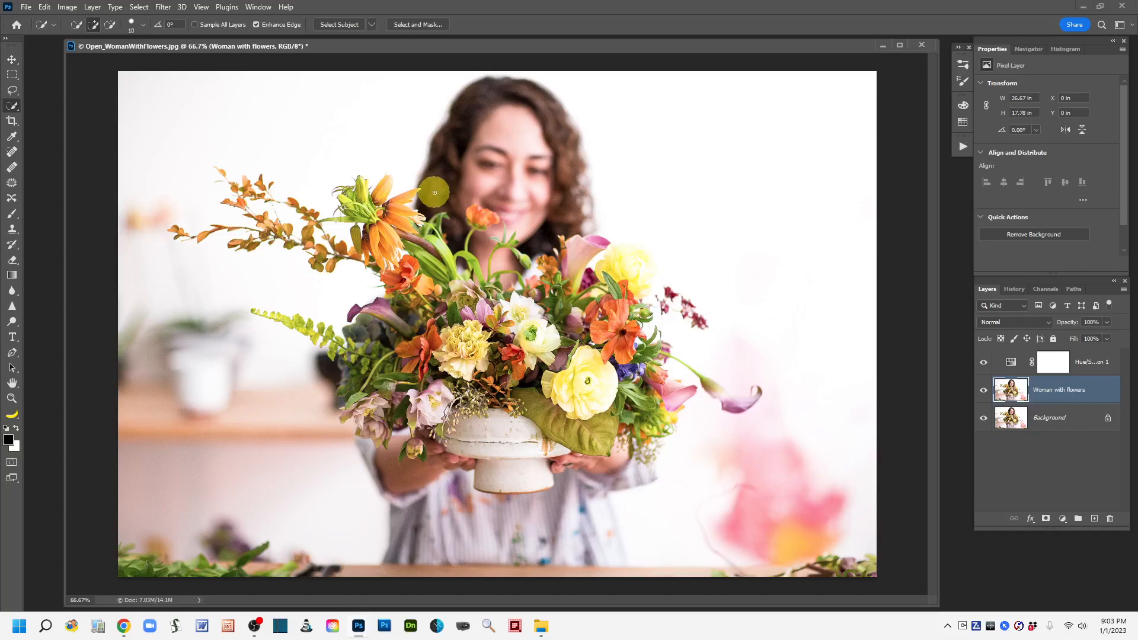
key("bracketright")
left_click(457, 236)
mouse_move(449, 223)
left_mouse_down()
mouse_move(450, 142)
mouse_move(490, 97)
mouse_move(552, 107)
mouse_move(569, 159)
left_mouse_up()
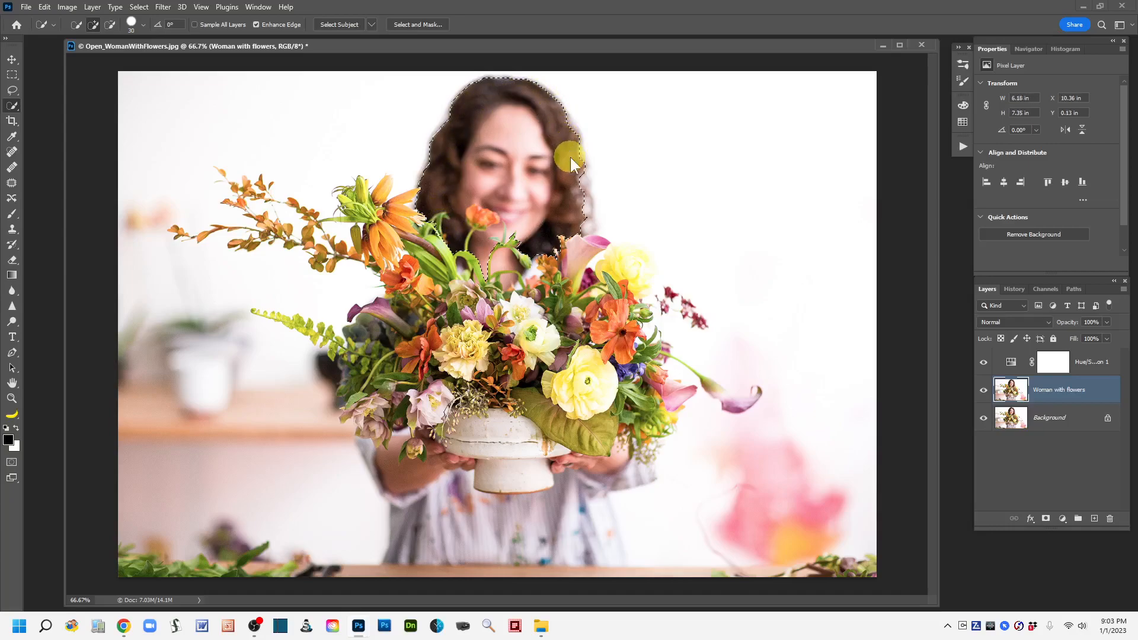
mouse_move(484, 247)
left_mouse_down()
mouse_move(503, 131)
mouse_move(475, 221)
left_mouse_up()
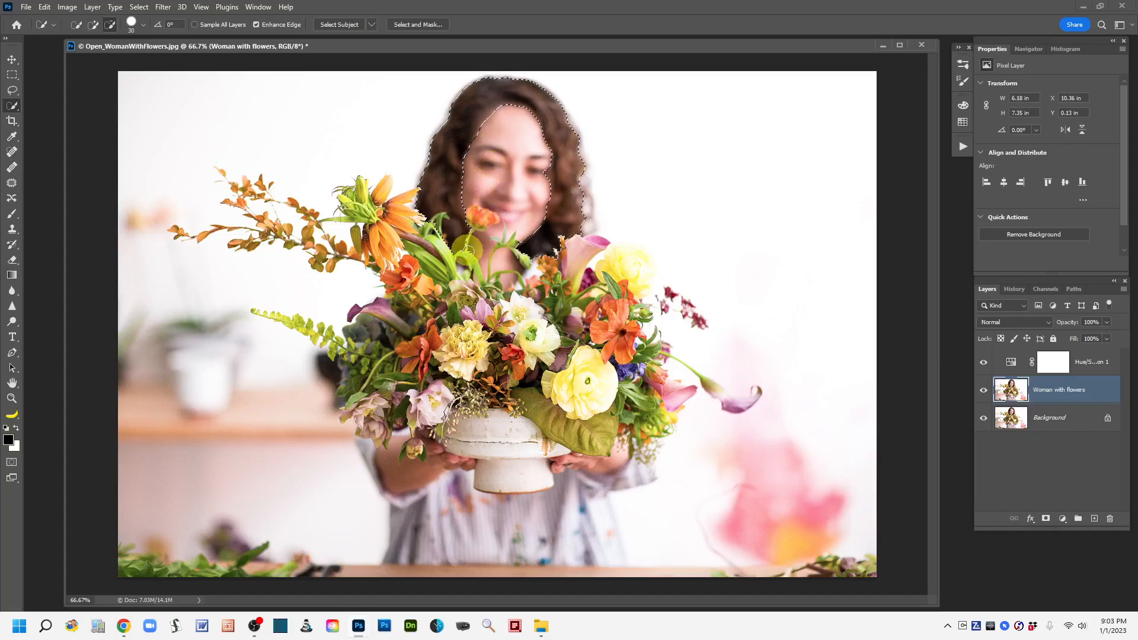
Add a Hue/Saturation adjustment layer above the Woman with flowers layer, masked to the current hair selection.
left_click(12, 107)
left_click(65, 104)
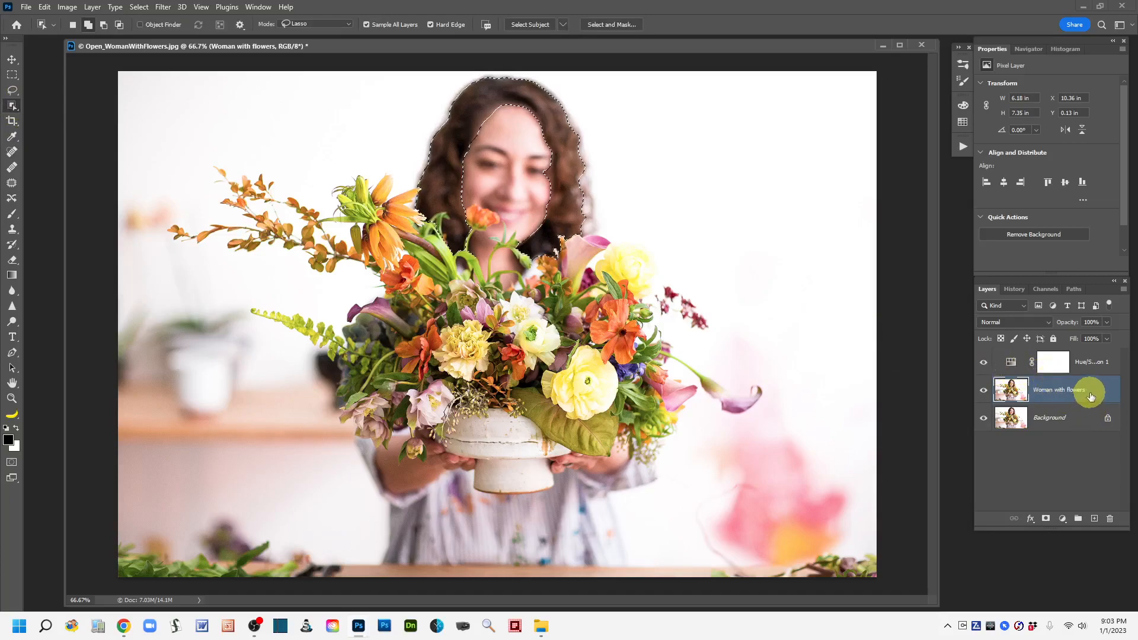
left_click(1064, 520)
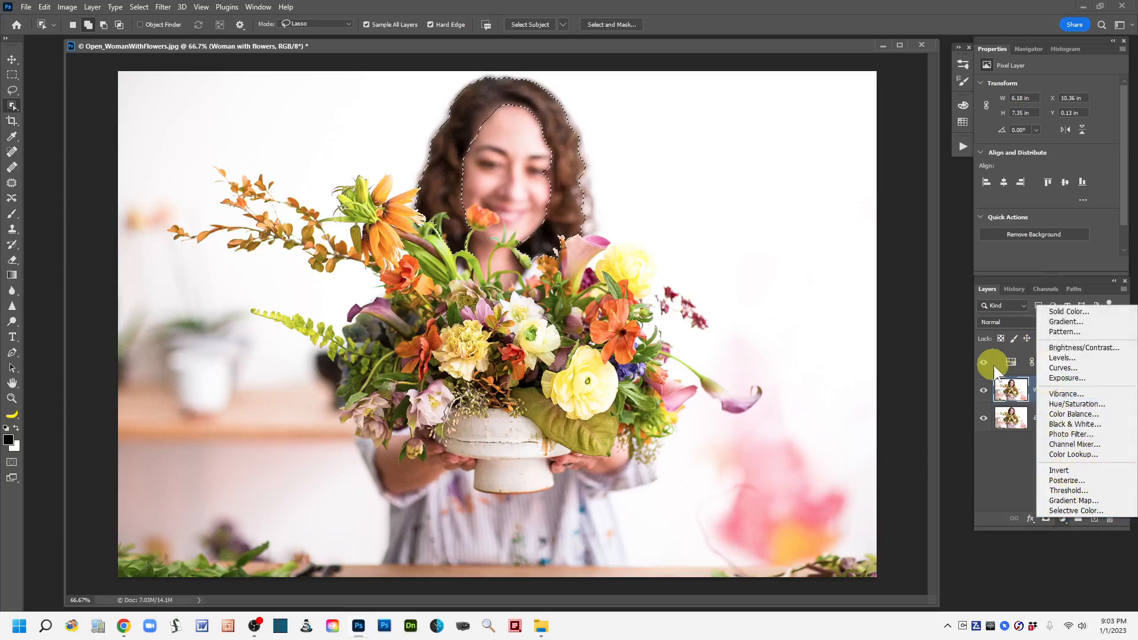
left_click(1013, 461)
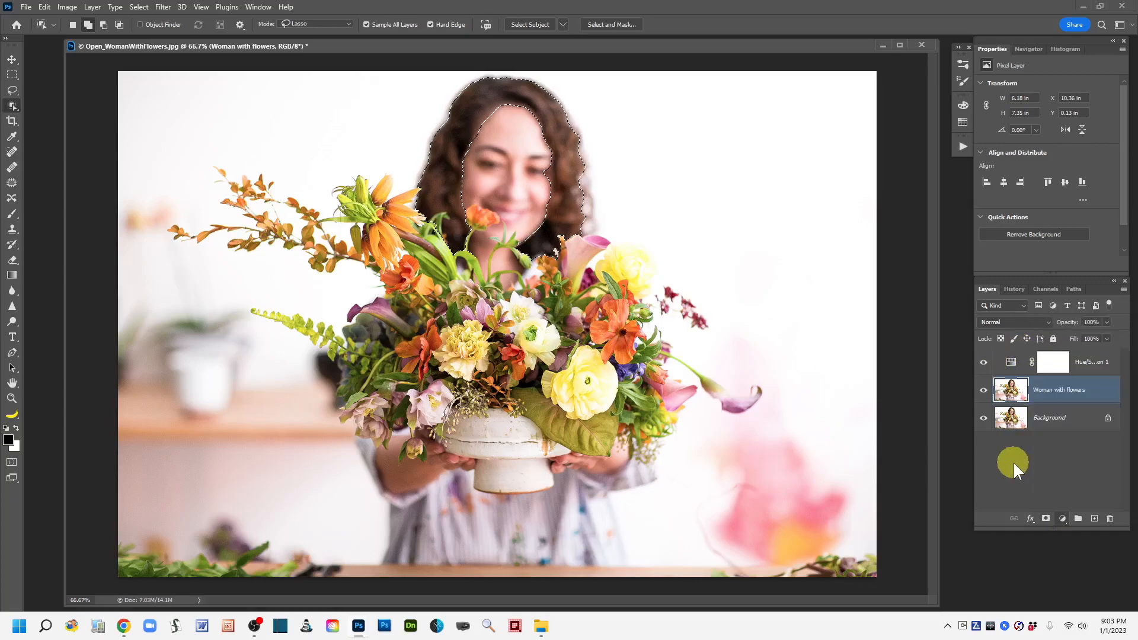
left_click(1062, 519)
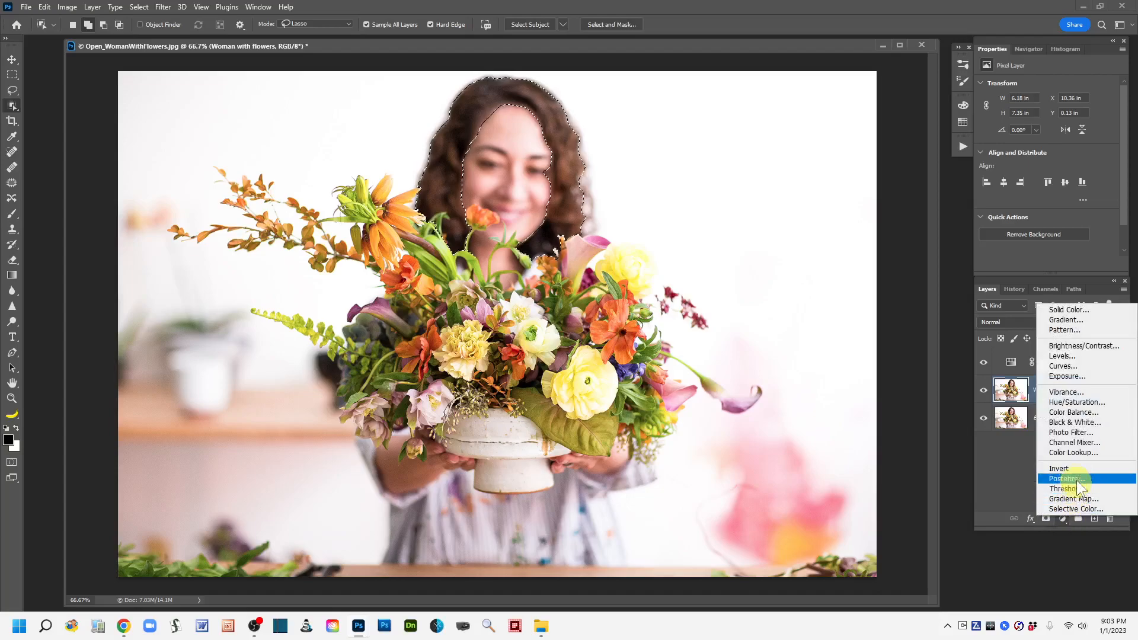
left_click(1078, 402)
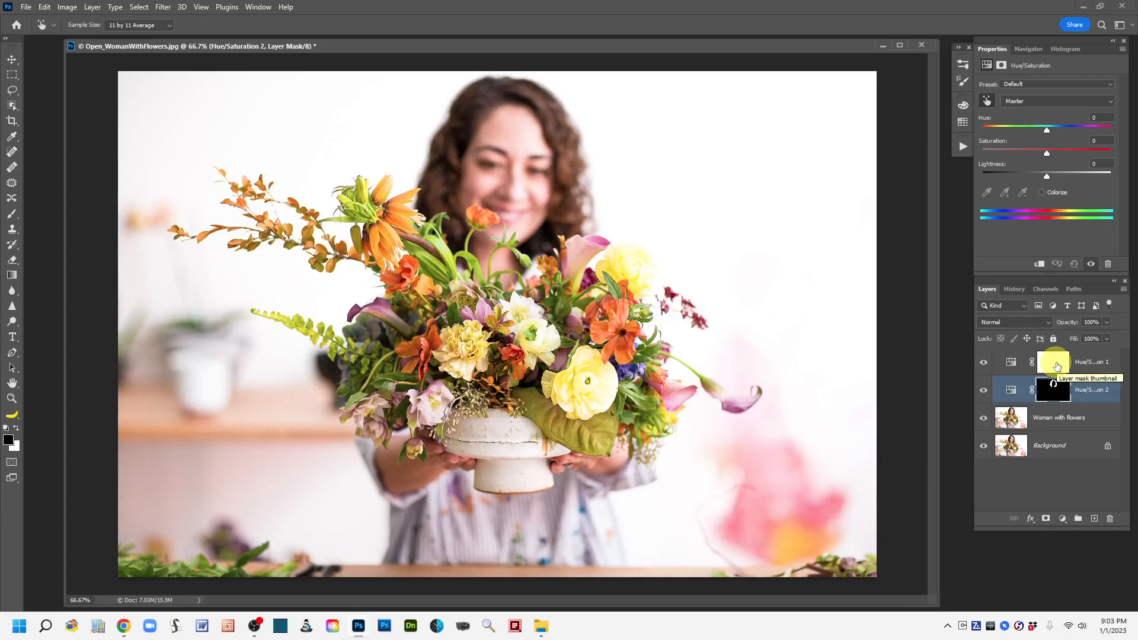
View the Hue/Saturation 2 layer's mask on its own in the document, and return to the normal image view.
left_click(1061, 399, "alt")
key("w")
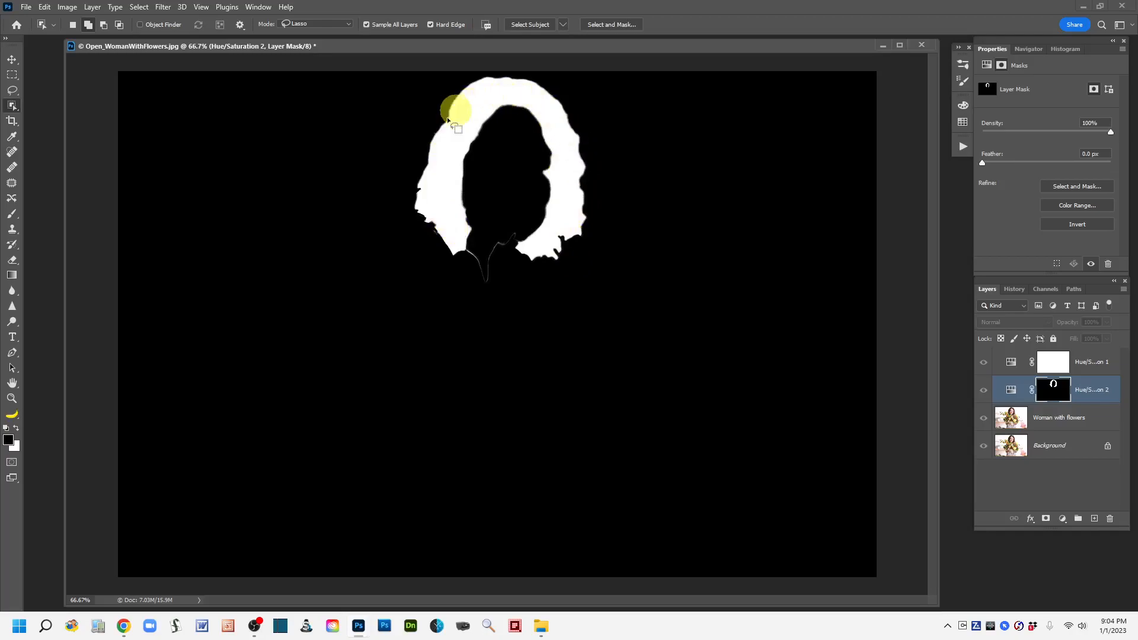
left_click(1055, 394, "alt")
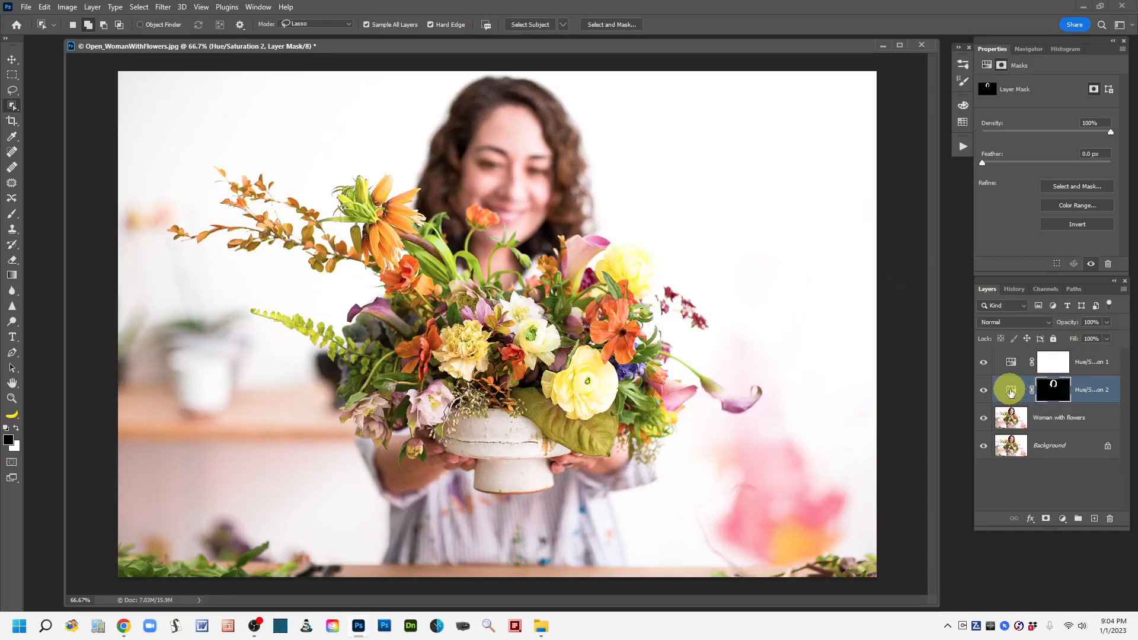
In the Hue/Saturation 2 adjustment, set the hair's hue to -169, saturation to +51 and lightness to +16.
left_click(1011, 393)
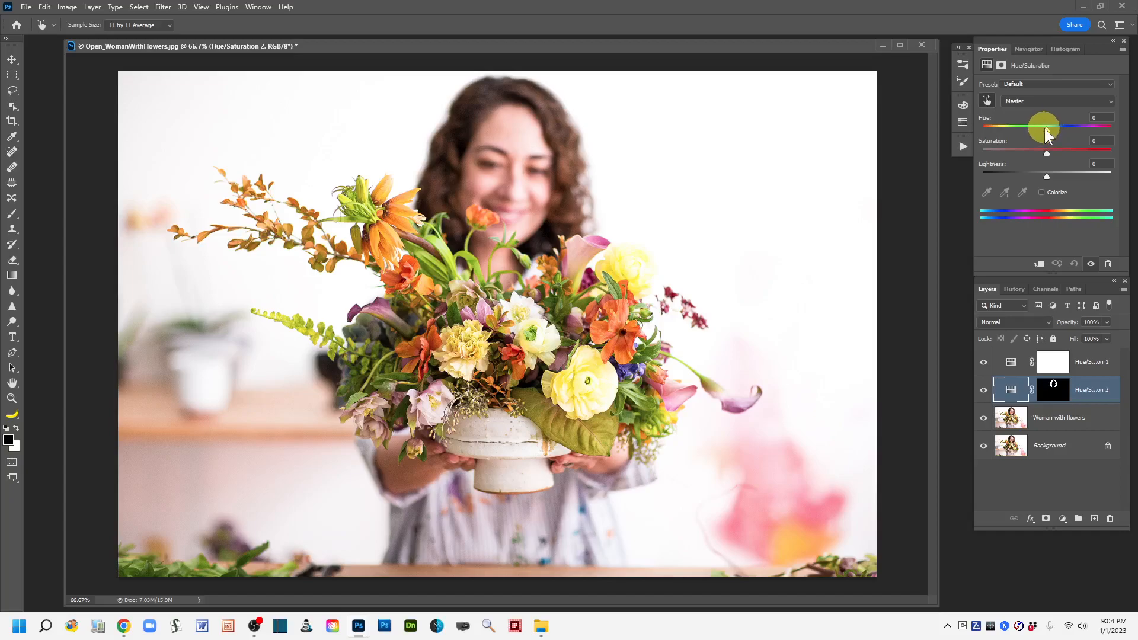
left_click_drag(1045, 130, 985, 133)
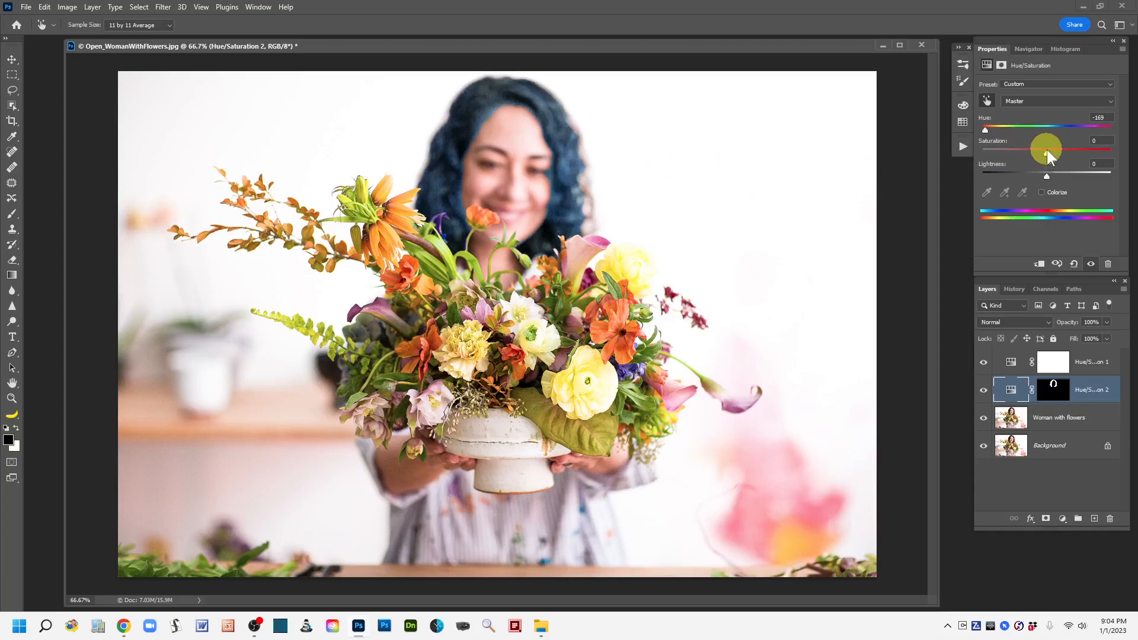
left_click_drag(1047, 149, 1049, 149)
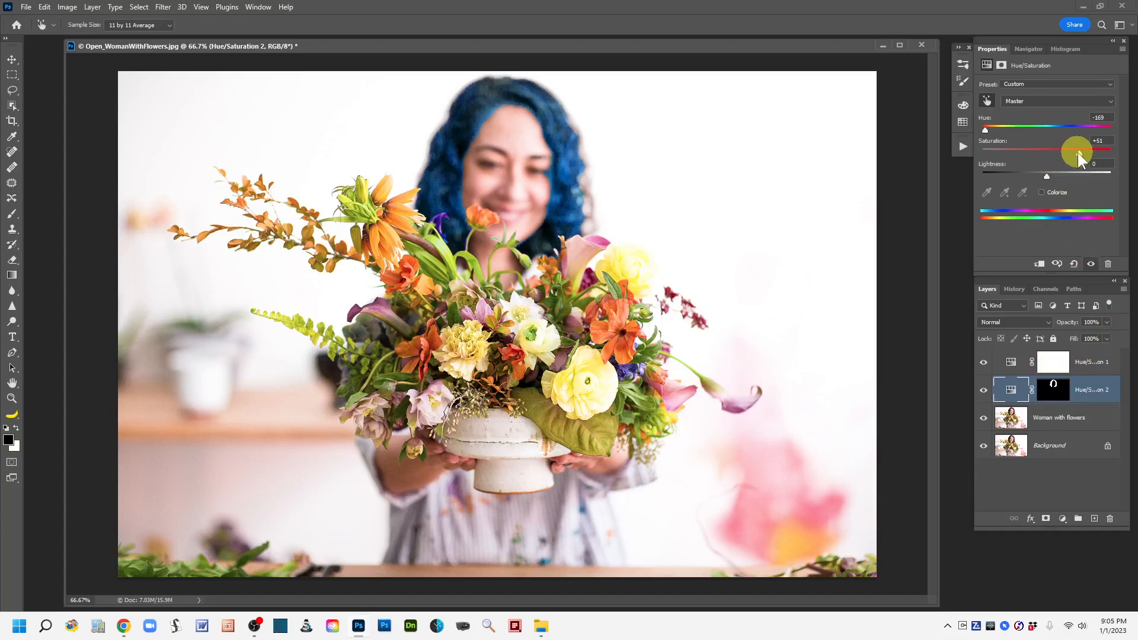
left_click_drag(1045, 174, 1054, 173)
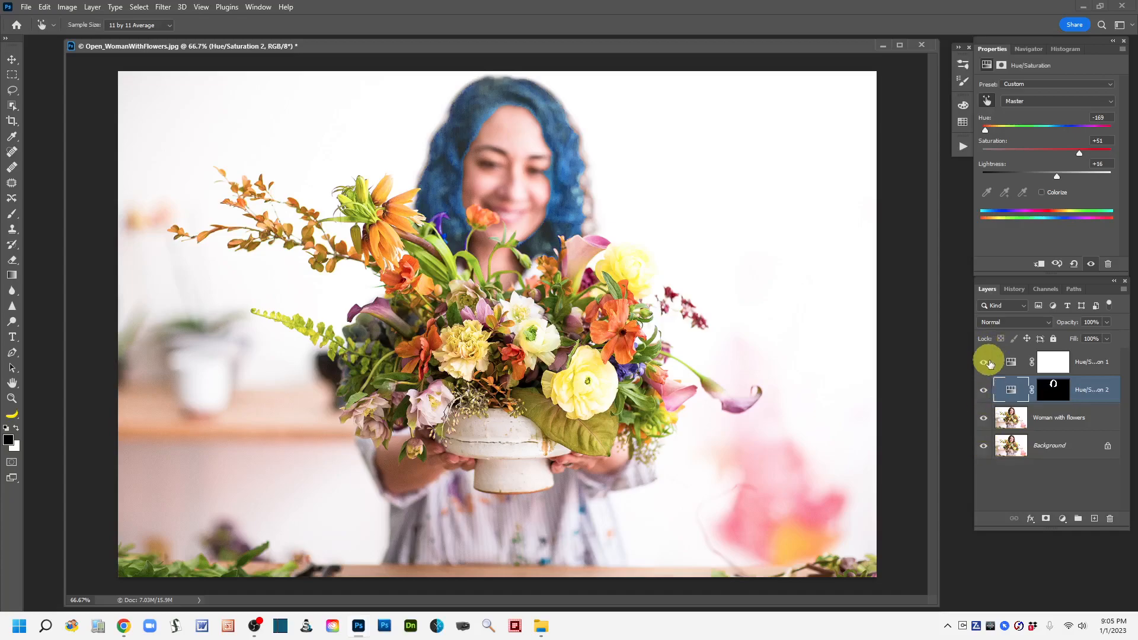
Compare the original photo with the edited version by repeatedly hiding and restoring every layer except Background.
left_click(982, 446, "alt")
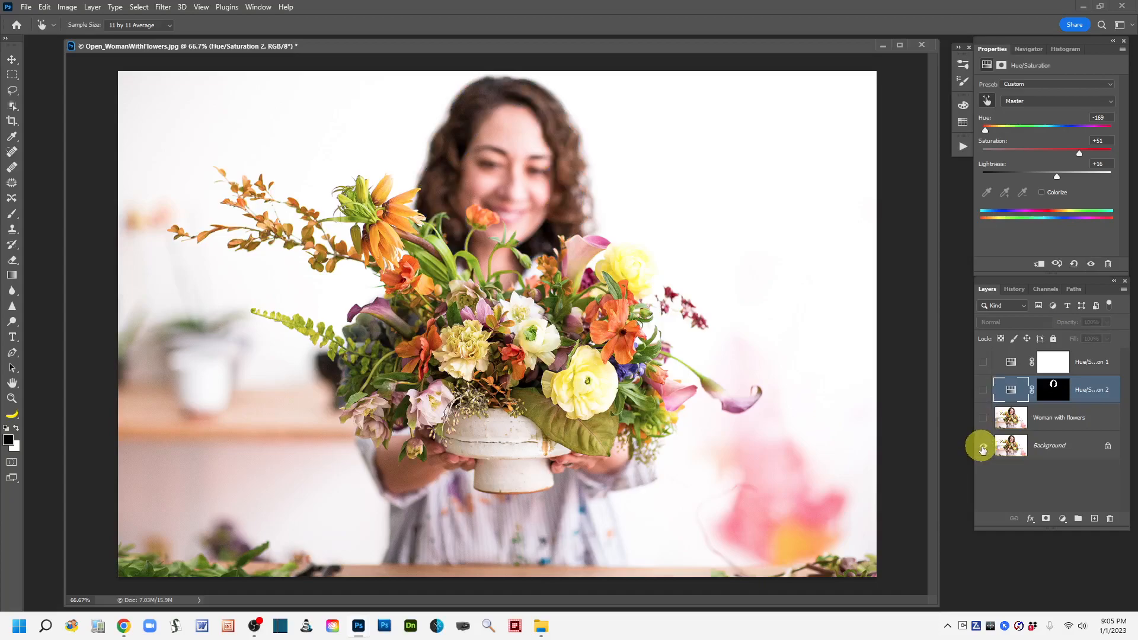
left_click(982, 448, "alt")
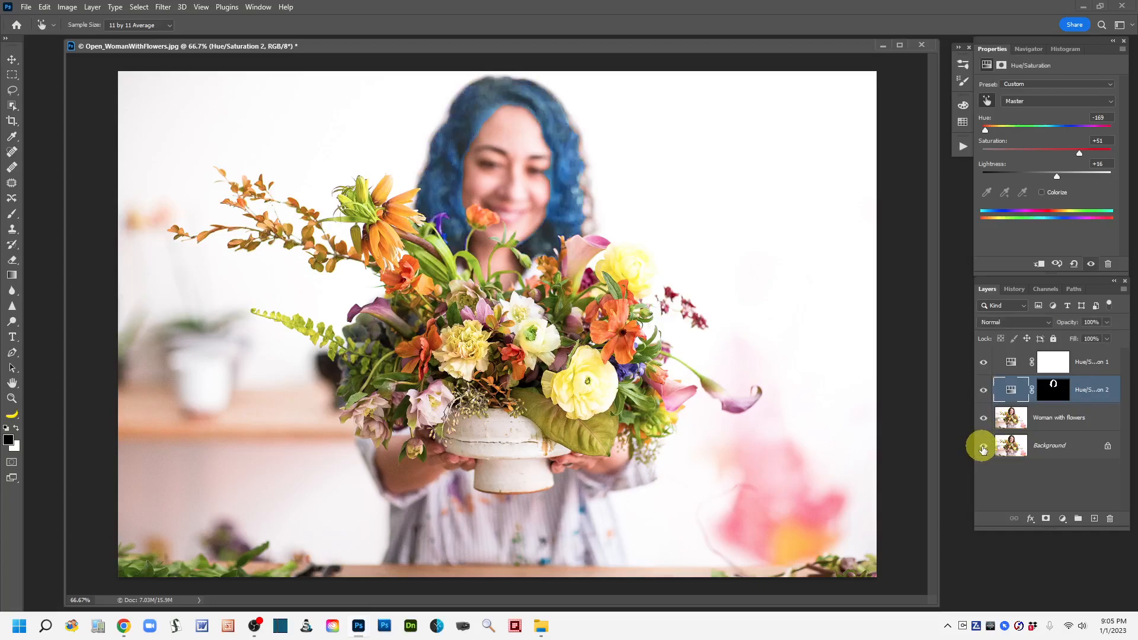
left_click(982, 447, "alt")
left_click(982, 448, "alt")
left_click(982, 447, "alt")
left_click(982, 447, "alt")
left_click(982, 447, "alt")
left_click(982, 447, "alt")
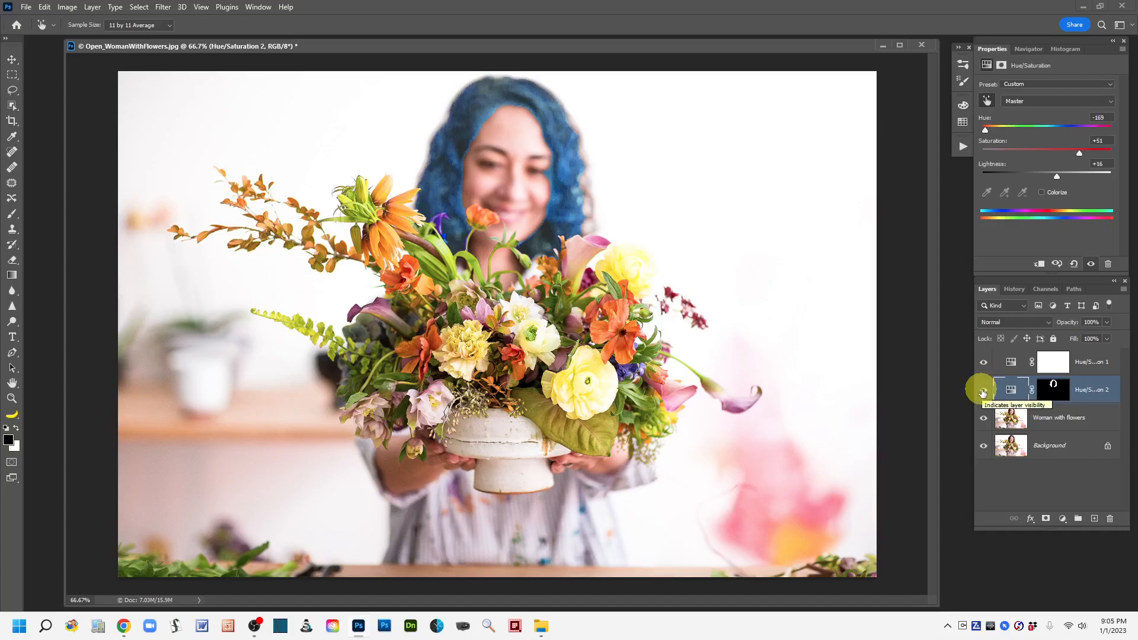
Compare the hair with and without its recolouring by toggling only the Hue/Saturation 2 layer's visibility.
left_click(982, 392)
left_click(983, 392)
left_click(982, 392)
left_click(982, 392)
left_click(982, 393)
left_click(982, 393)
left_click(983, 393)
left_click(983, 392)
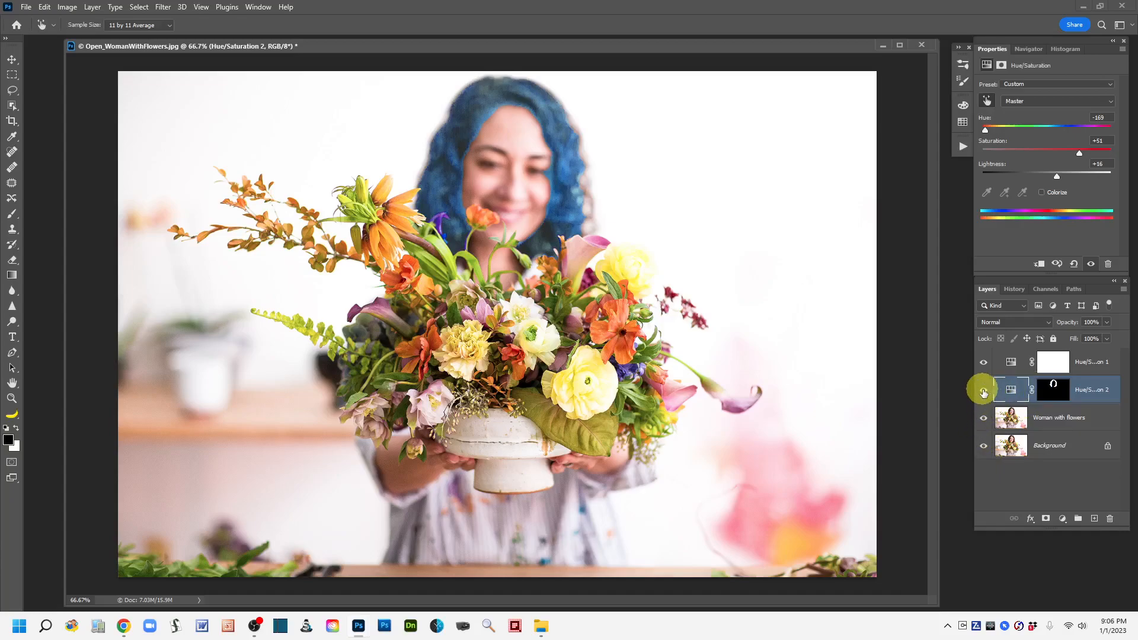
Hide the Hue/Saturation 2 layer, show it again, and try flattening the image.
left_click(983, 391)
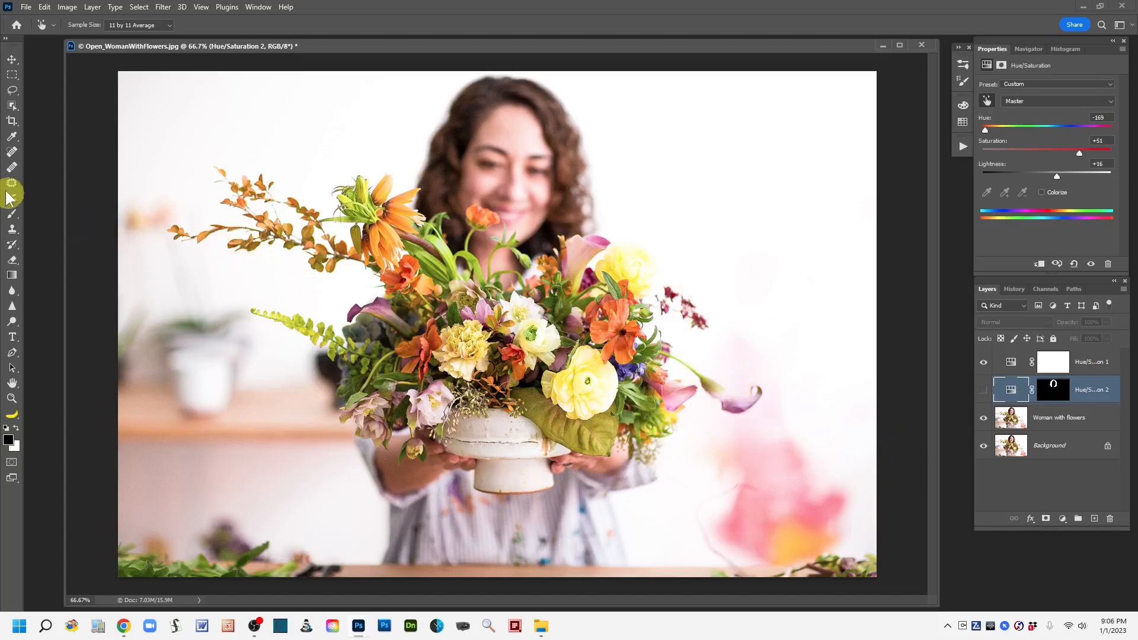
left_click(12, 94)
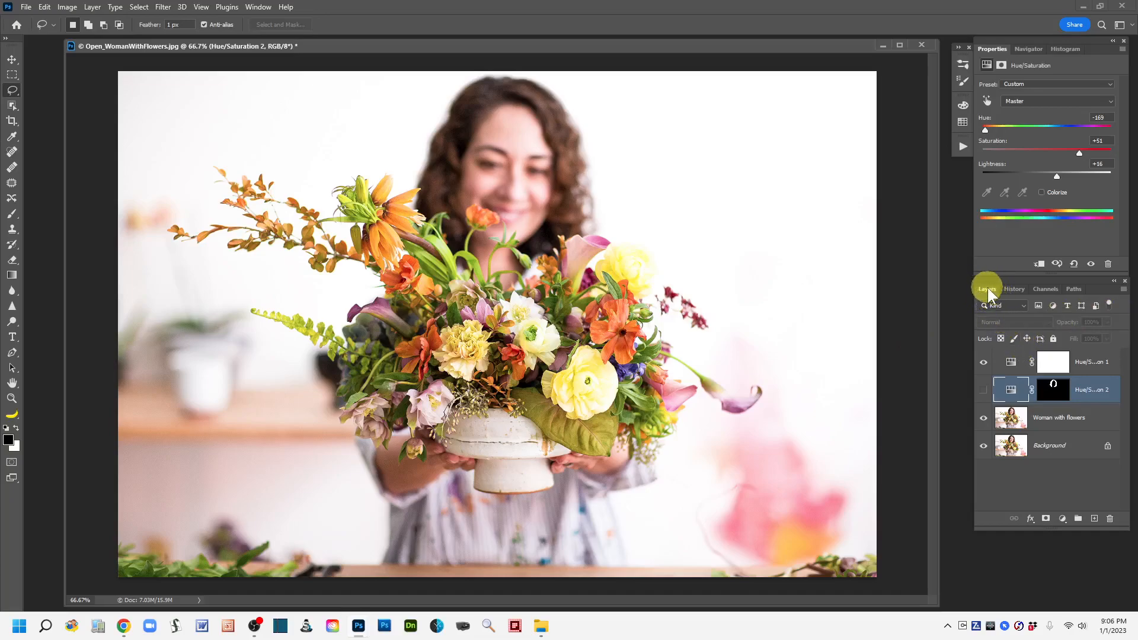
left_click(1124, 292)
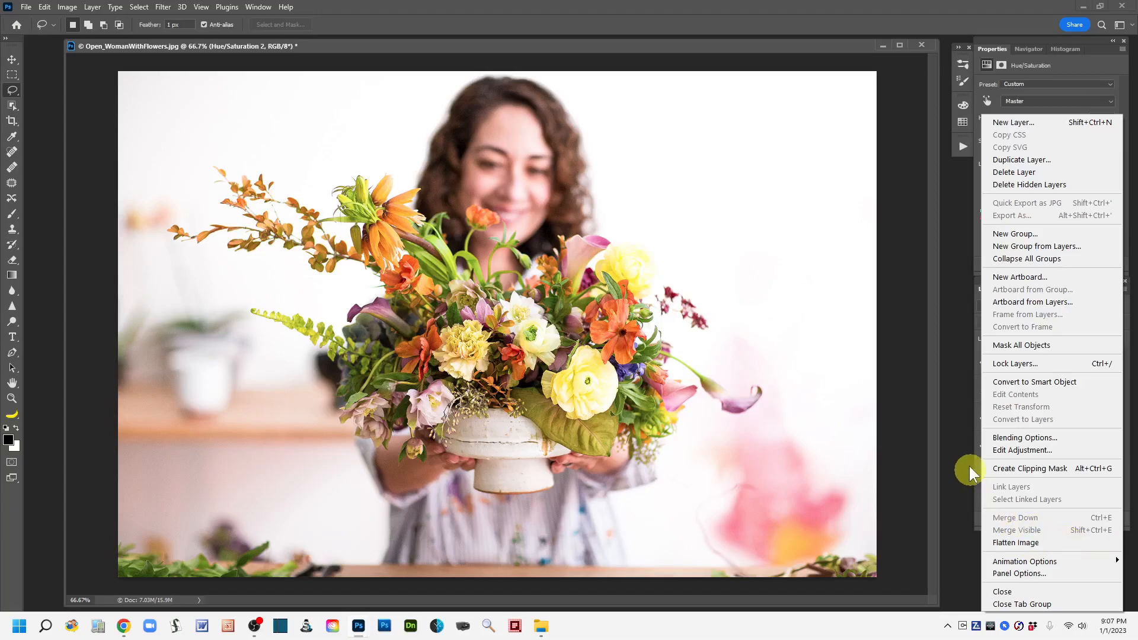
left_click(963, 422)
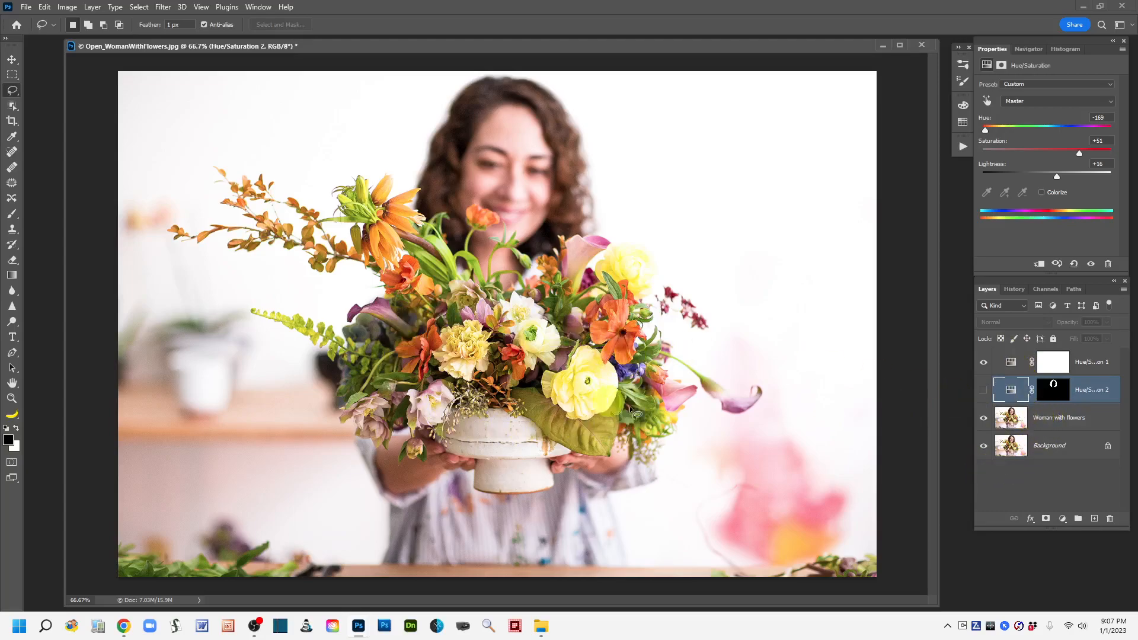
left_click(983, 390)
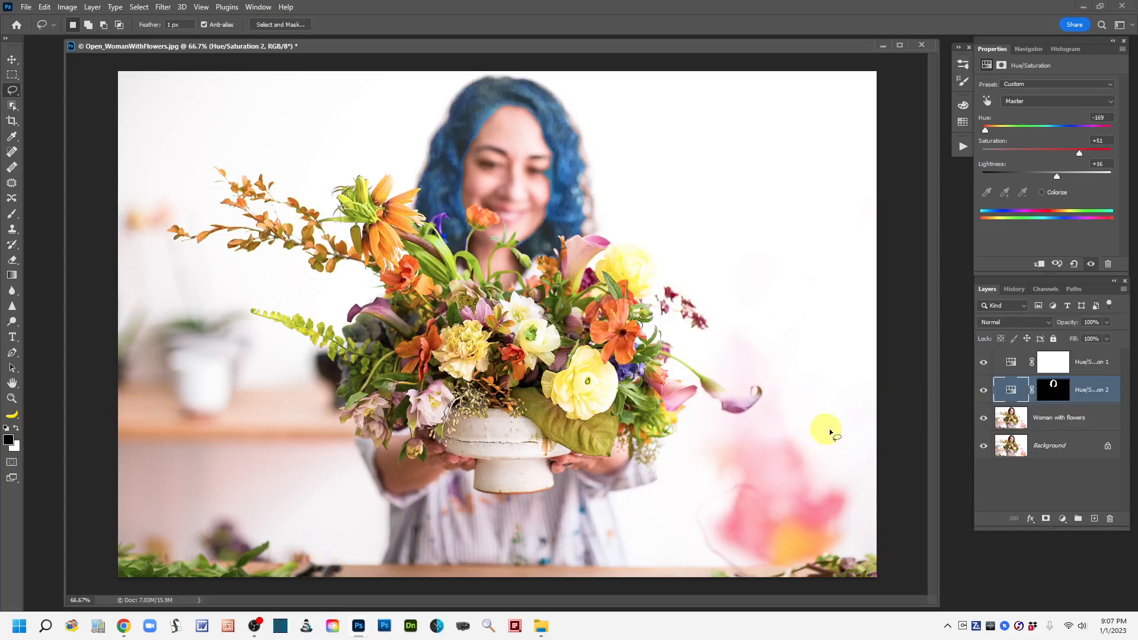
left_click(1124, 289)
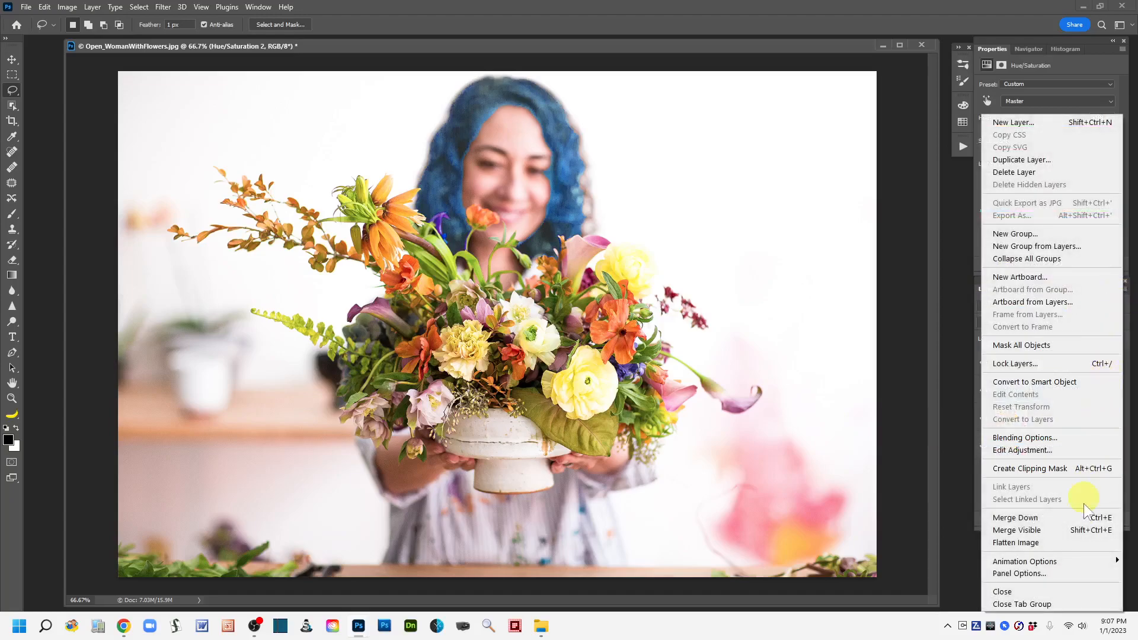
left_click(1036, 543)
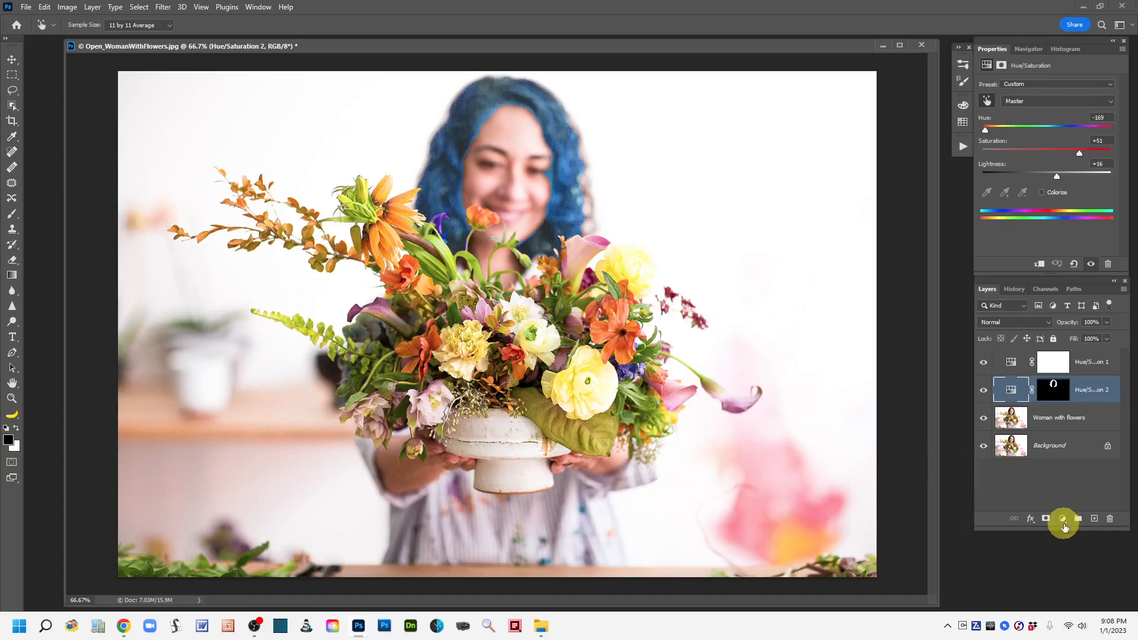
Add a Black & White adjustment layer above Hue/Saturation 2 and reduce its opacity to 40%.
left_click(1063, 519)
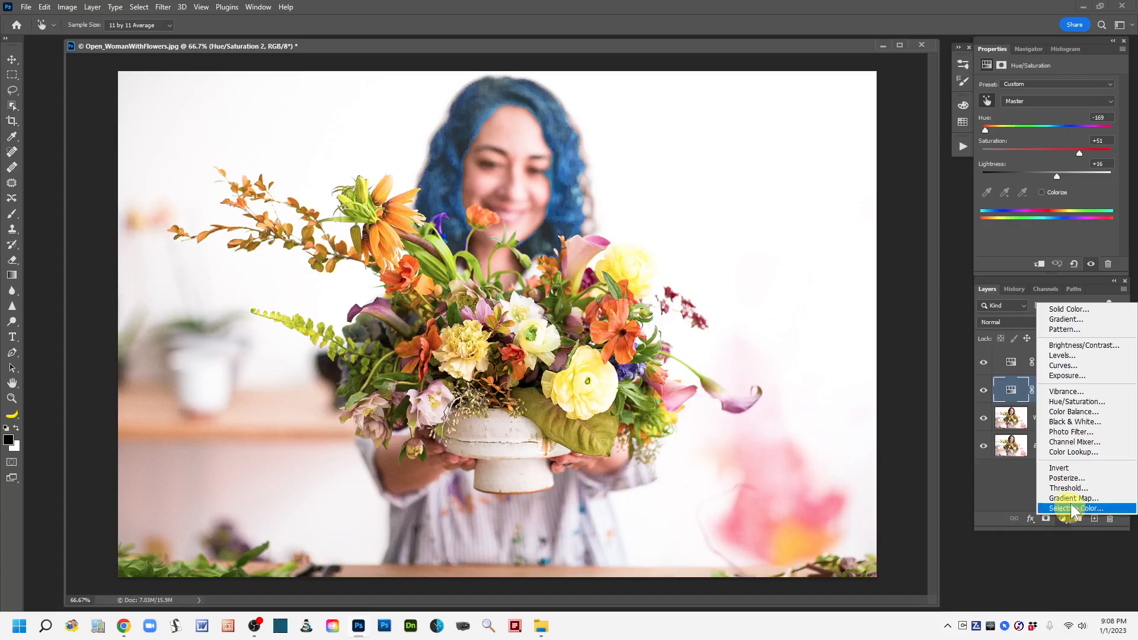
left_click(1084, 422)
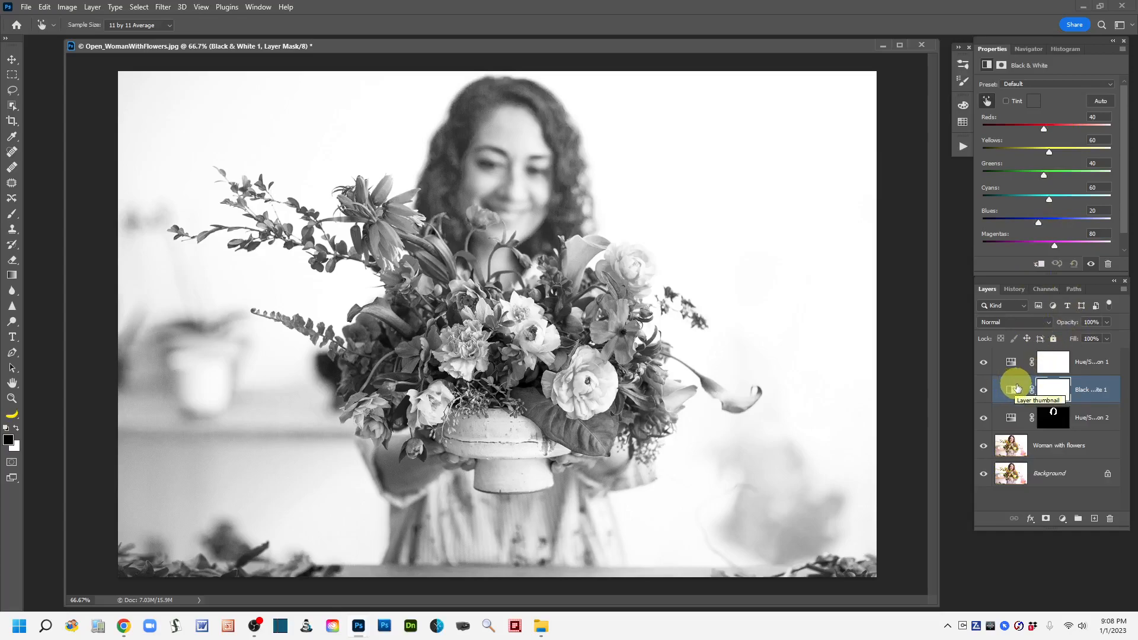
left_click_drag(1072, 320, 1035, 322)
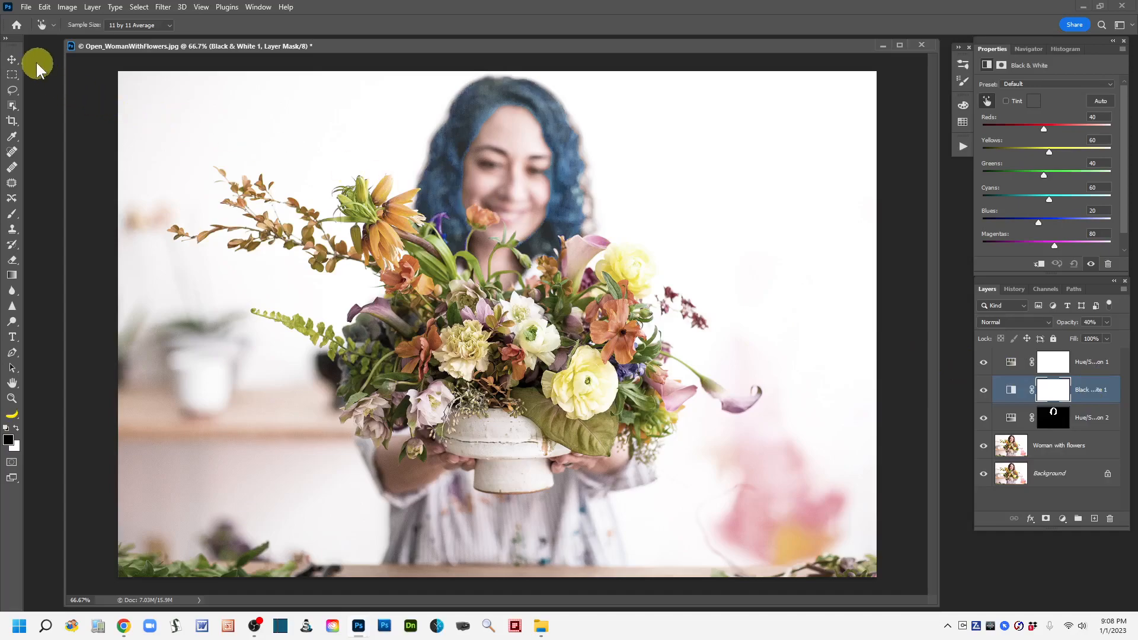
Save the document as a new Photoshop file named Open_WomanWithFlowers-WithHandPainting.psd in the Open-Save_Images folder.
left_click(27, 7)
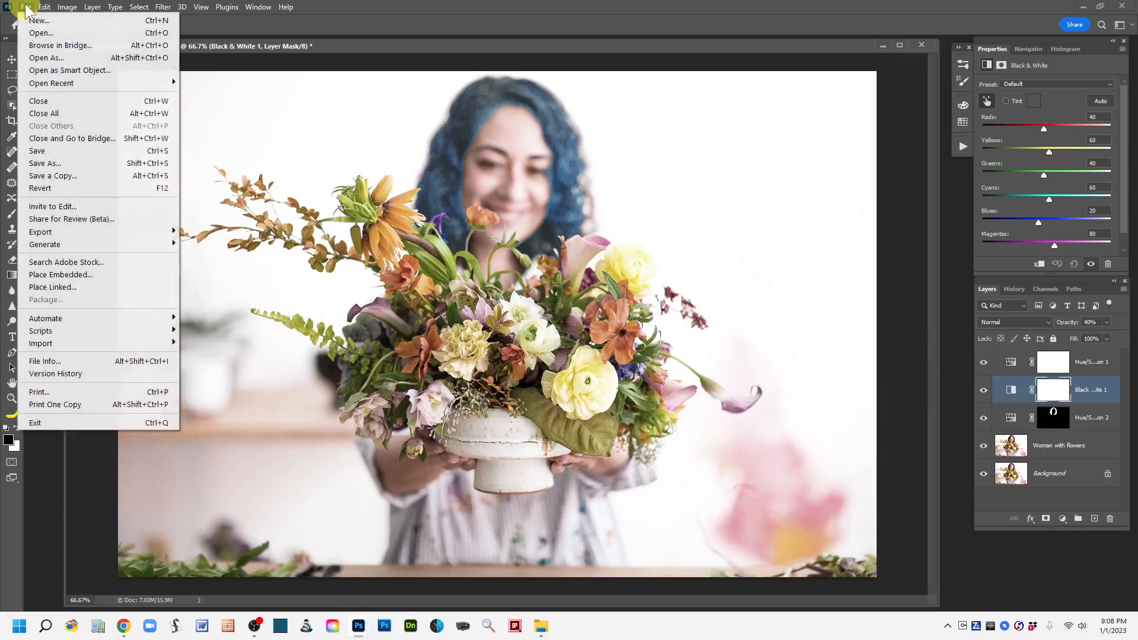
left_click(73, 163)
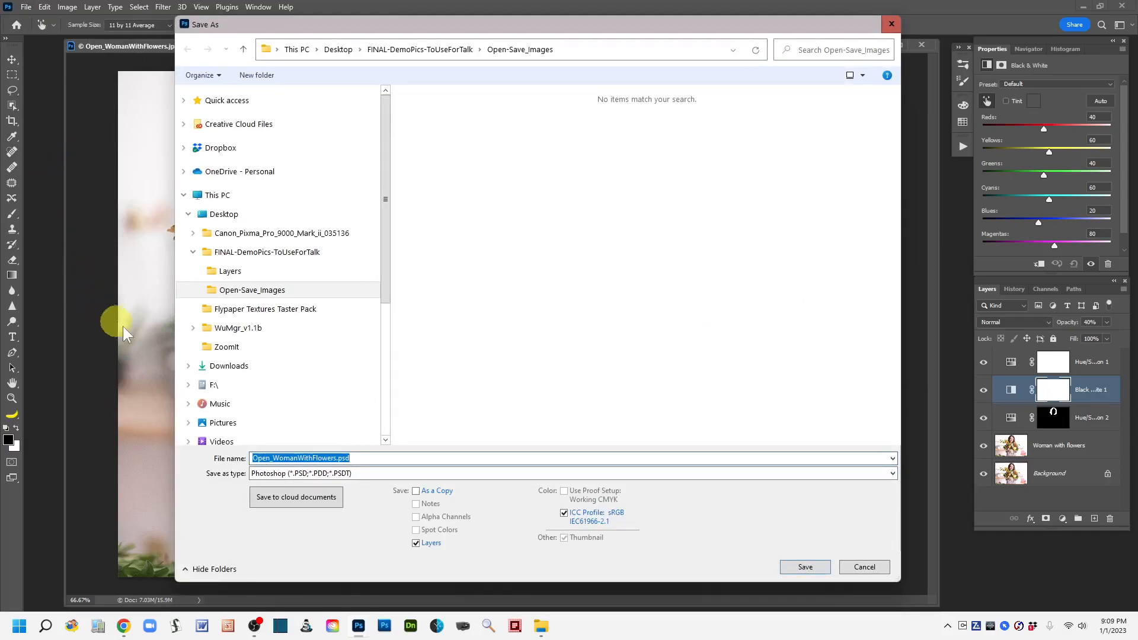
left_click(339, 458)
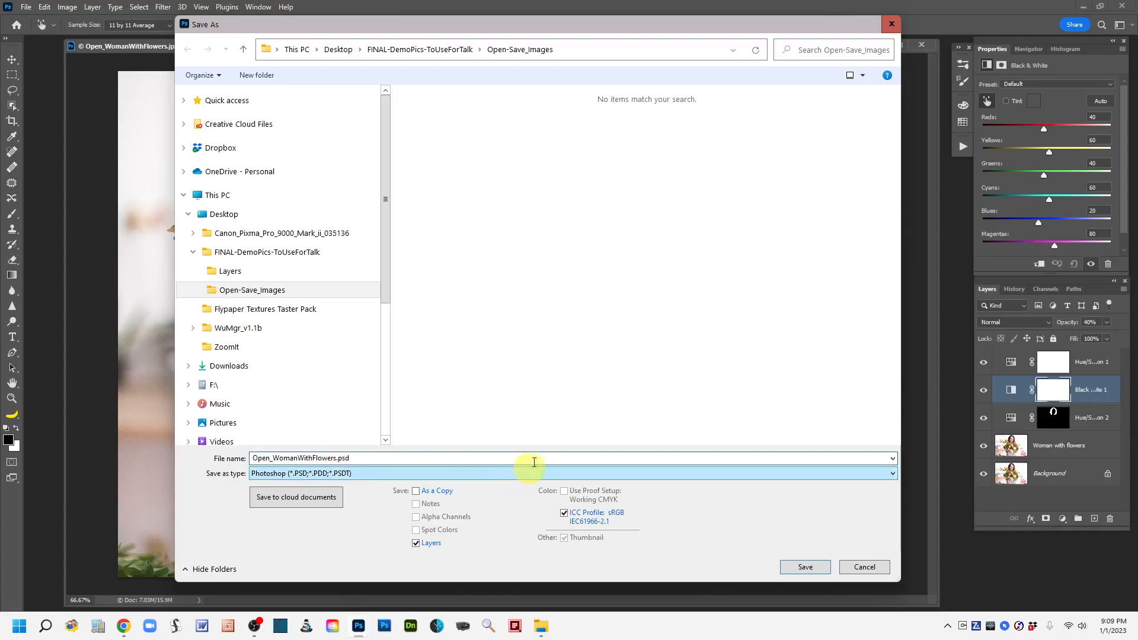
type("-")
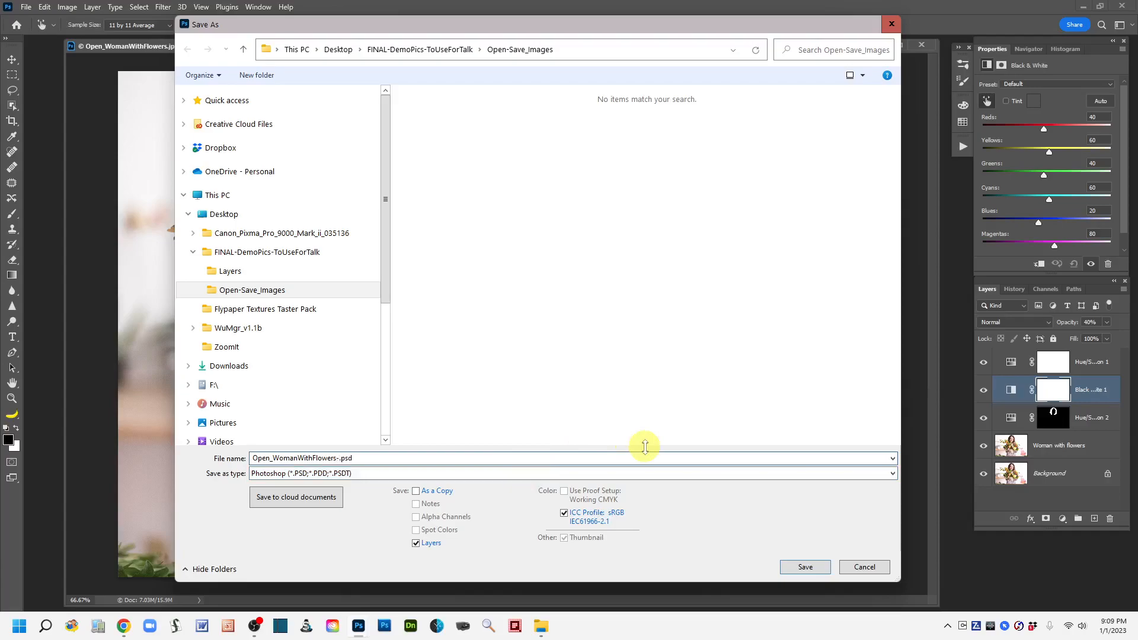
type("WithHandPainting")
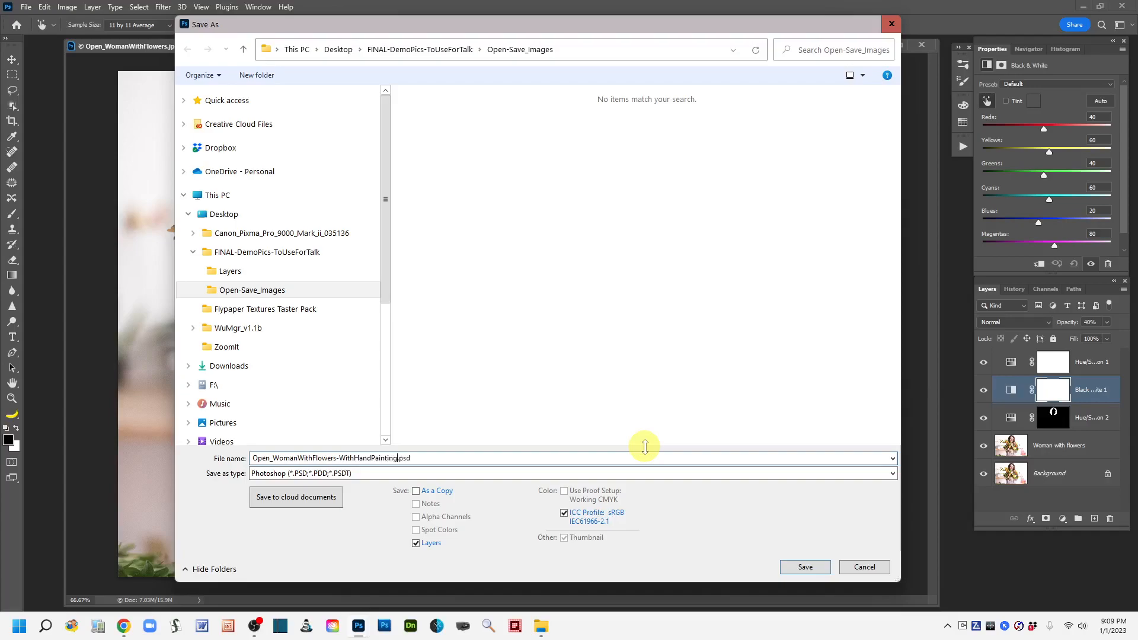
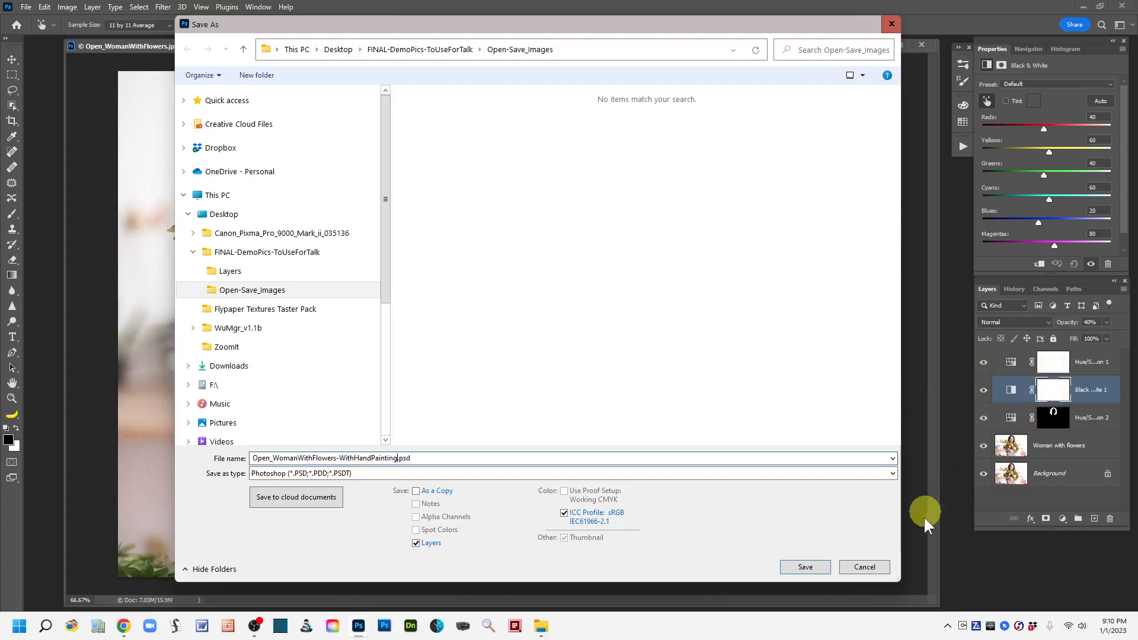
Cancel saving the layered Photoshop file and flatten all of the flower photo's layers into a single background.
left_click(865, 568)
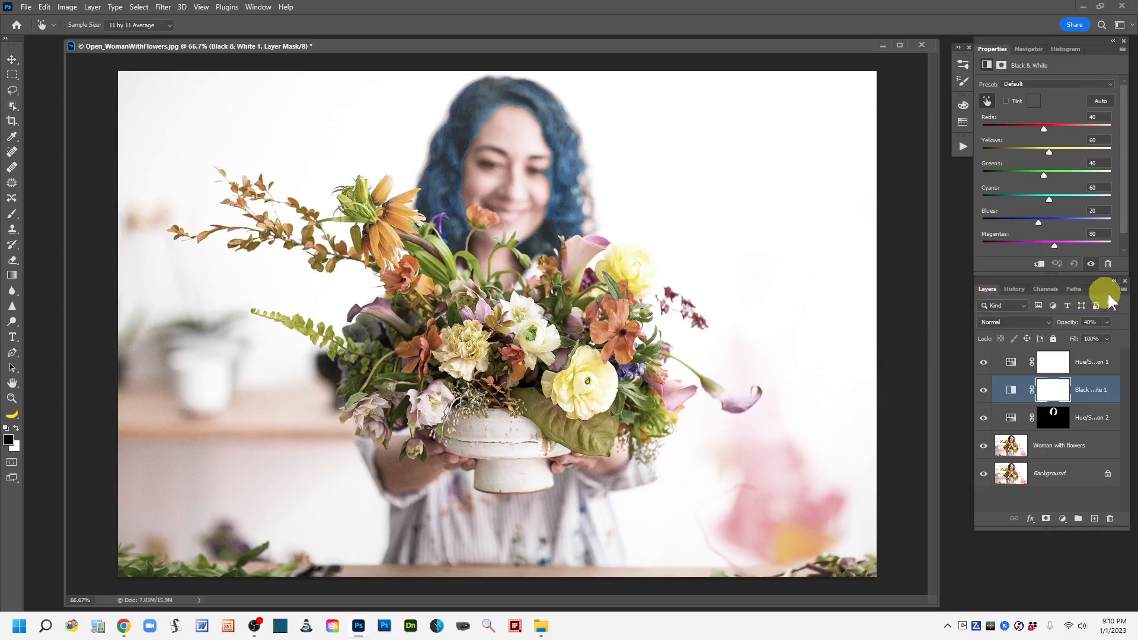
left_click(1124, 289)
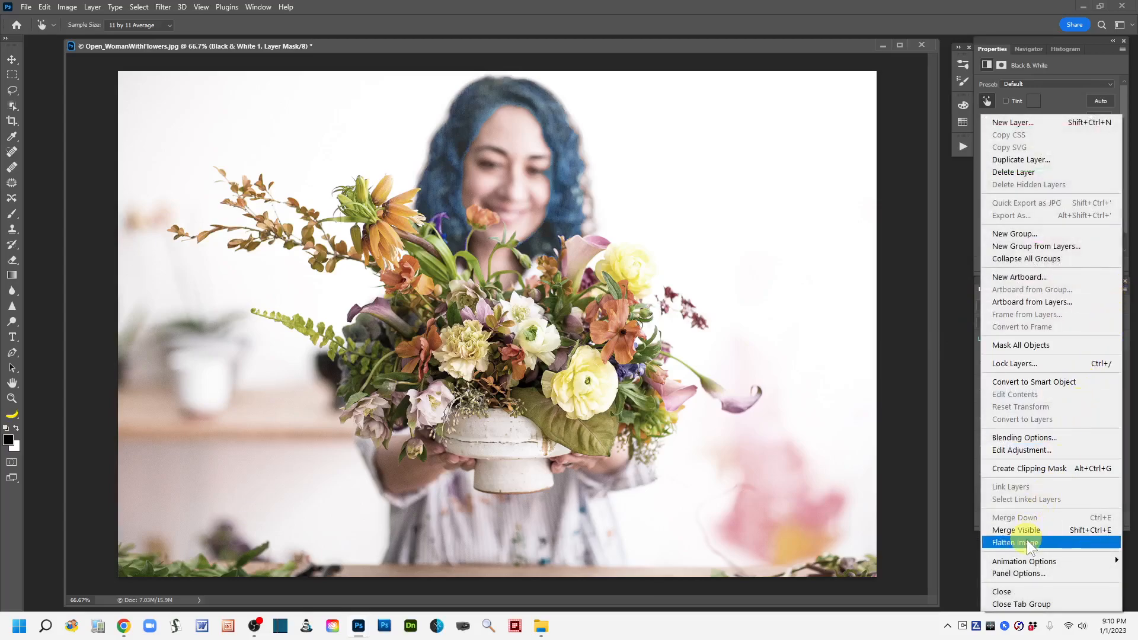
left_click(1027, 542)
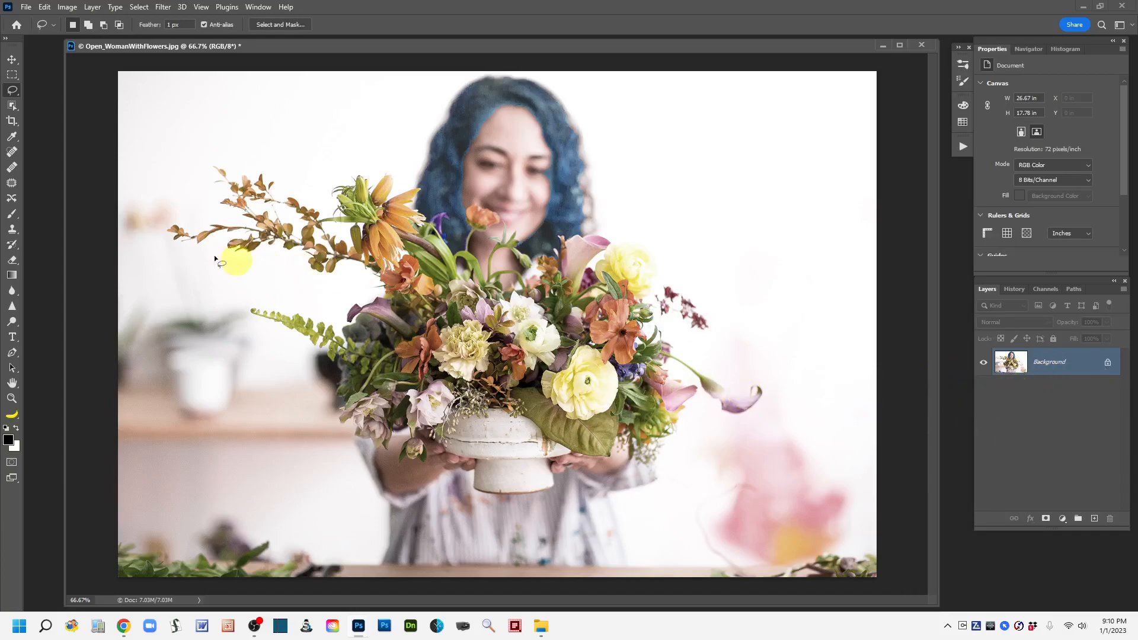
Examine the file formats offered for saving the flattened image under a new name, then leave without saving.
left_click(26, 7)
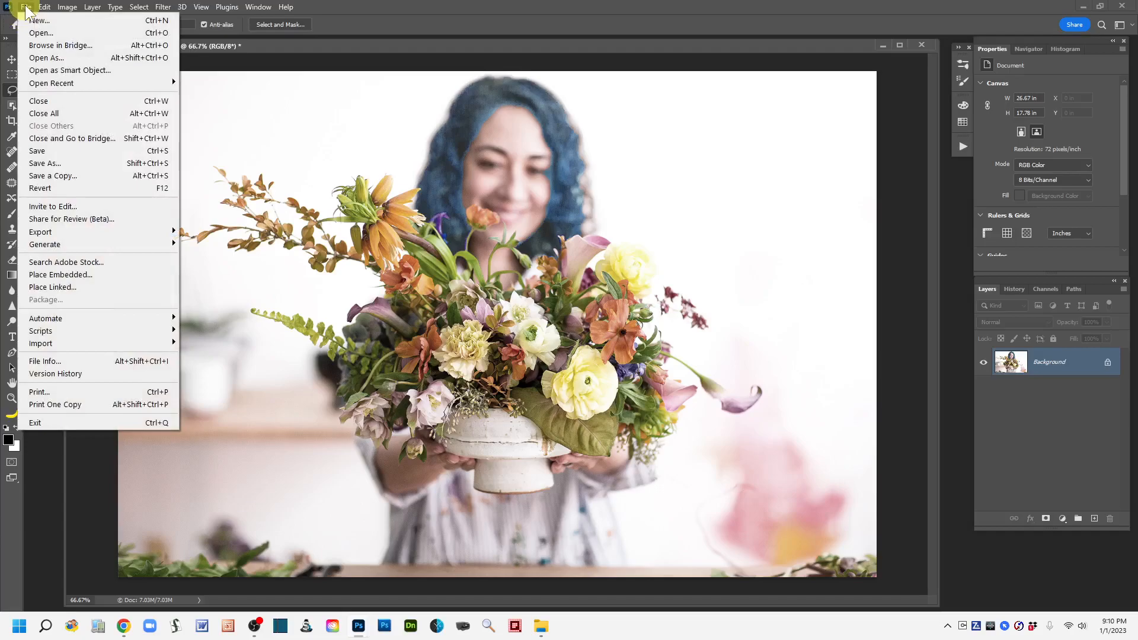
left_click(41, 165)
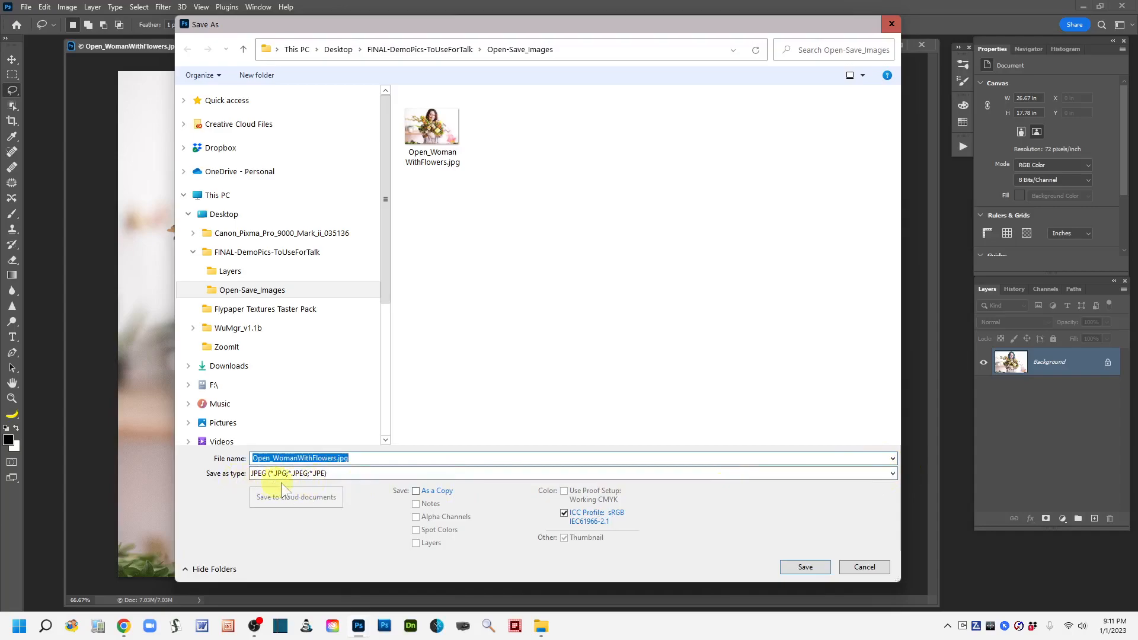
left_click(892, 474)
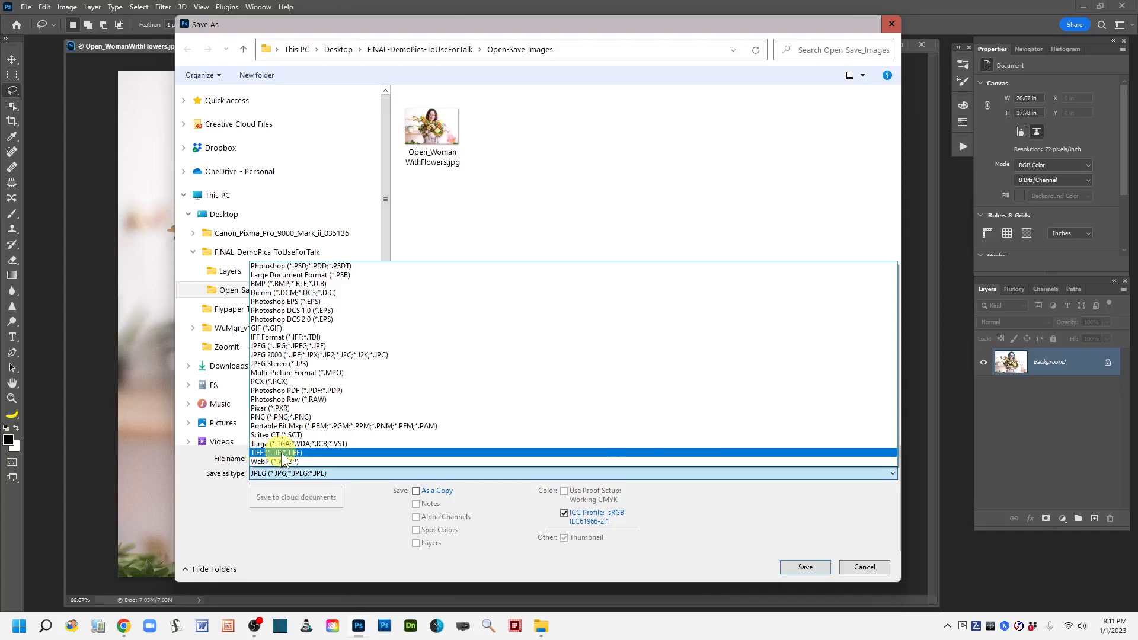
left_click(743, 499)
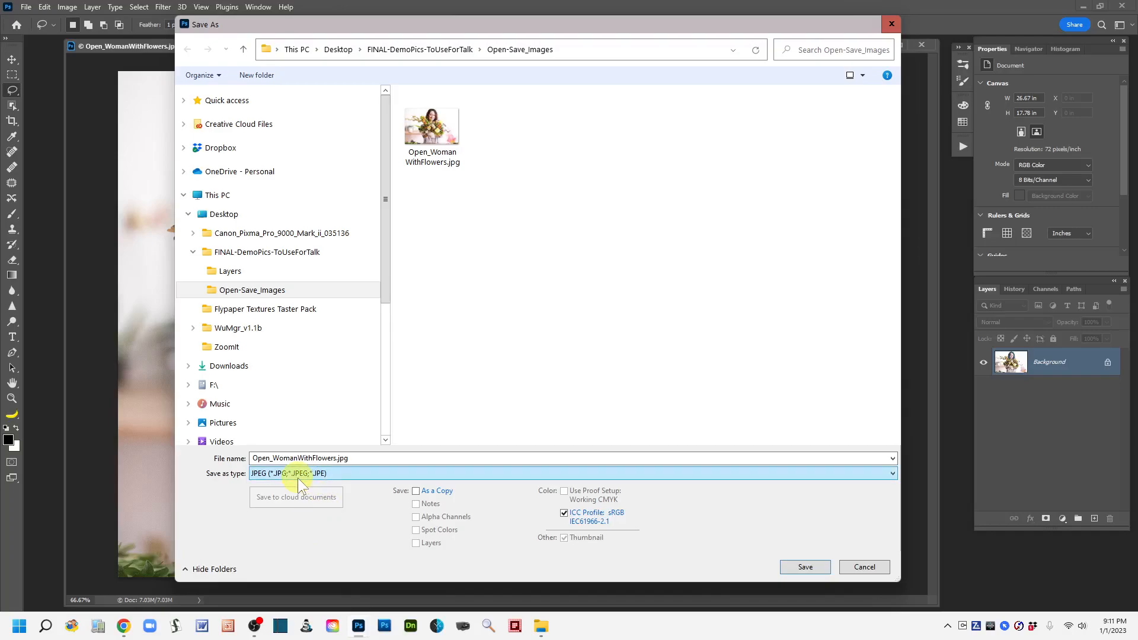
left_click(865, 567)
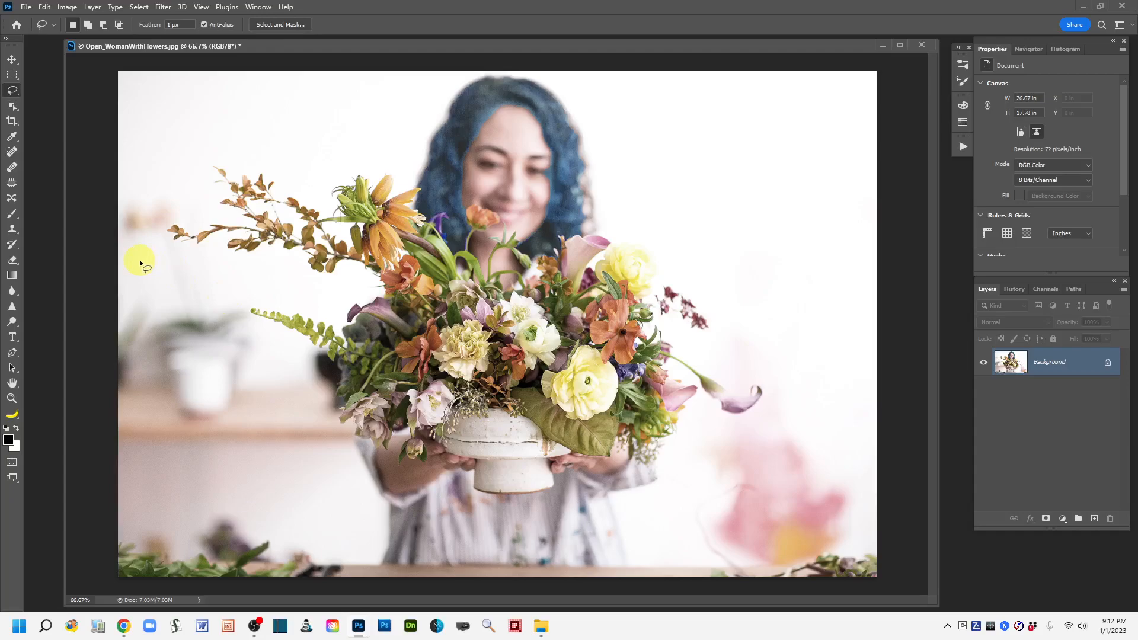
Close Open_WomanWithFlowers.jpg without saving its changes.
left_click(26, 7)
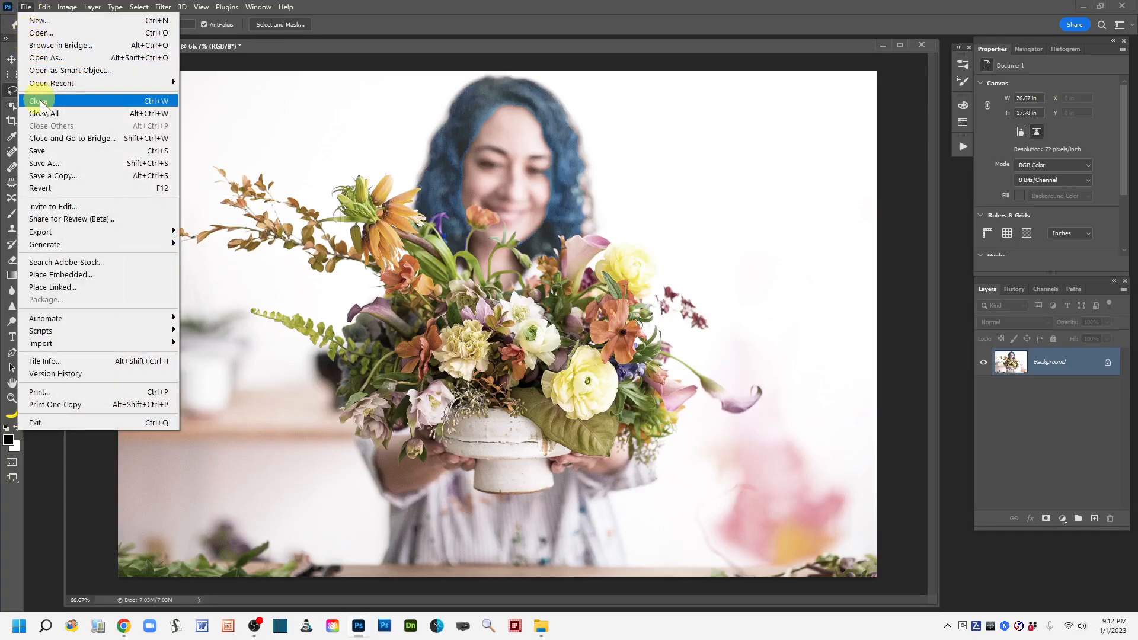
left_click(39, 100)
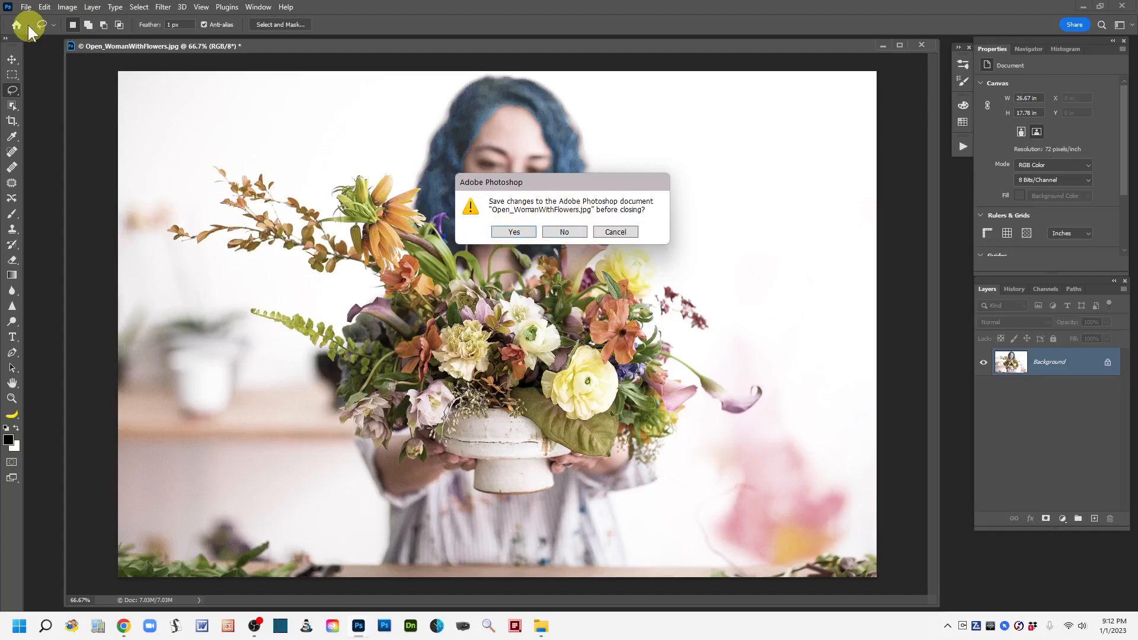
left_click(566, 232)
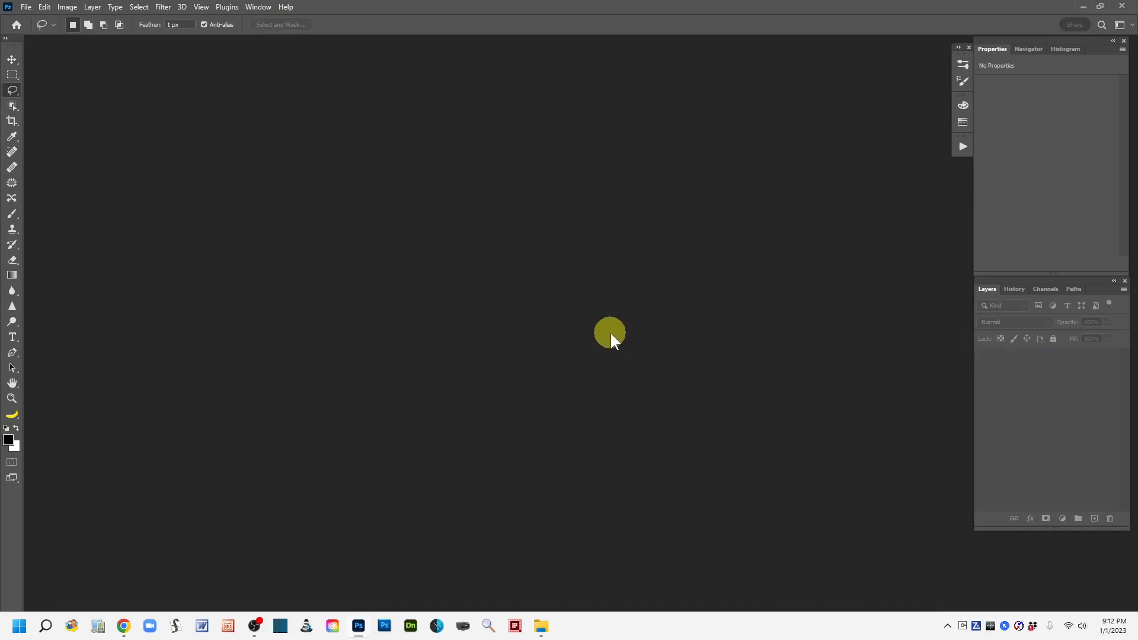